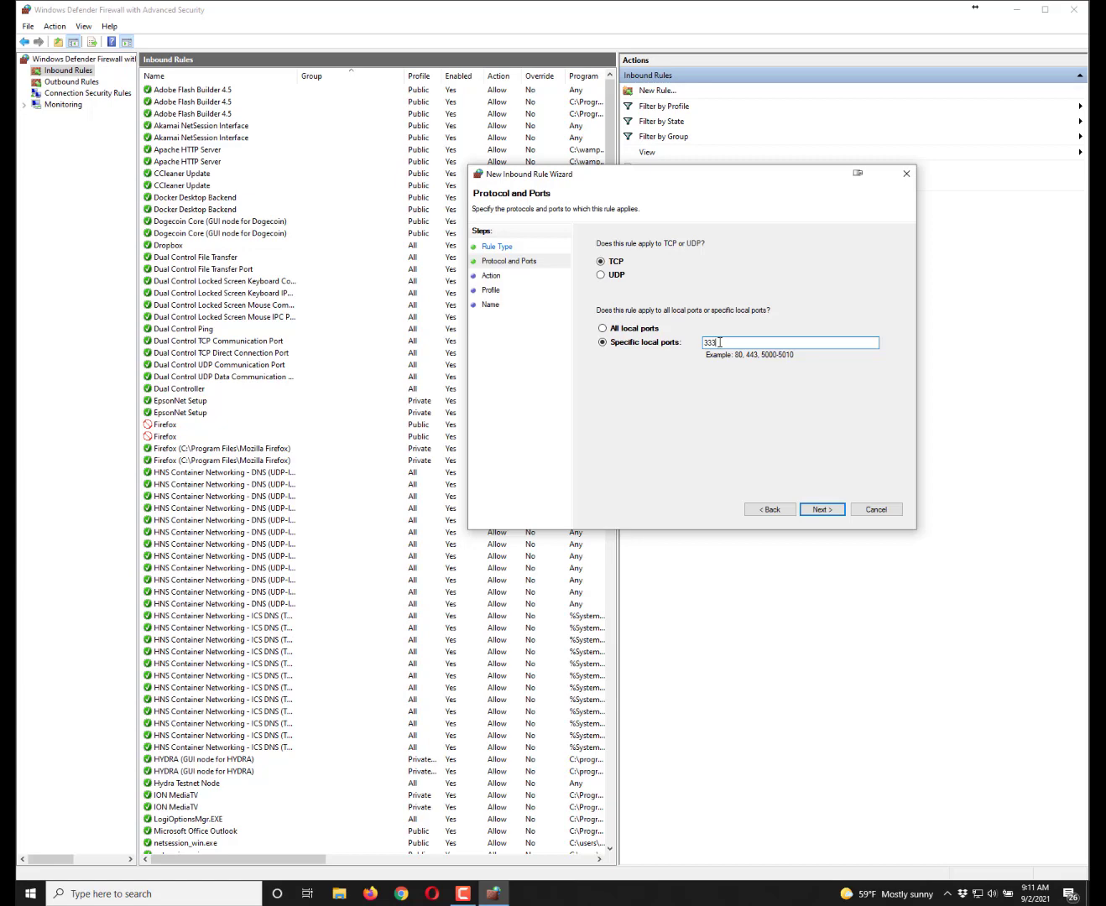
- Complete the inbound port rule as Allow on all profiles, named 'Hydra Mainnet Port'
{"action": "left_click", "coordinate": [818, 507]}
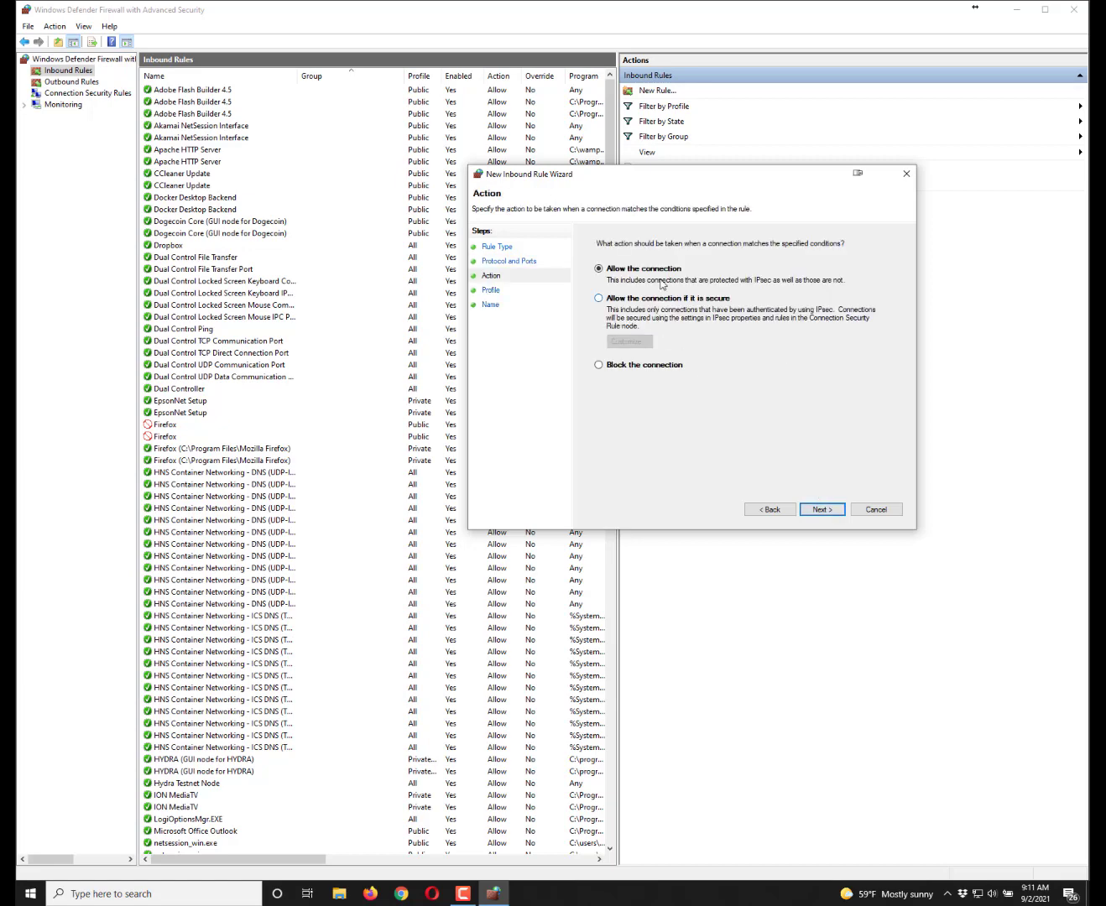
{"action": "left_click", "coordinate": [823, 509]}
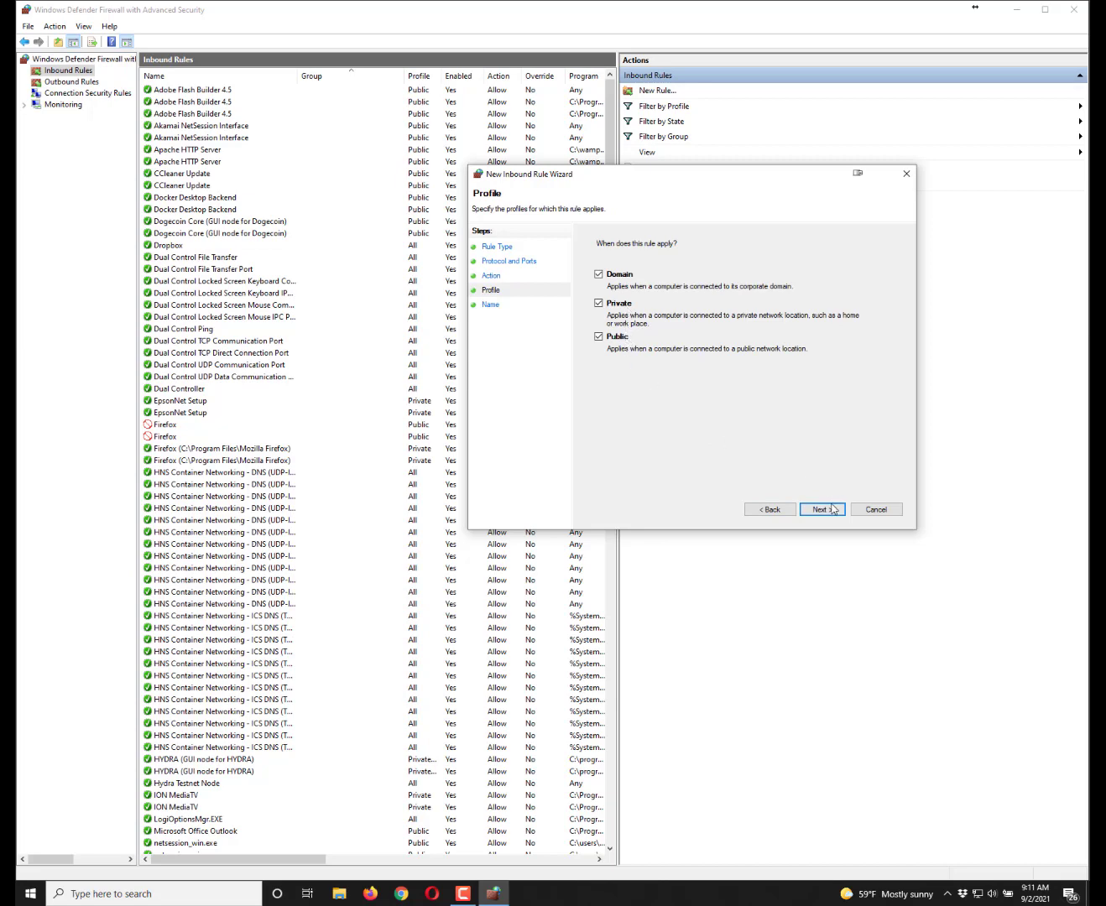
{"action": "left_click", "coordinate": [828, 509]}
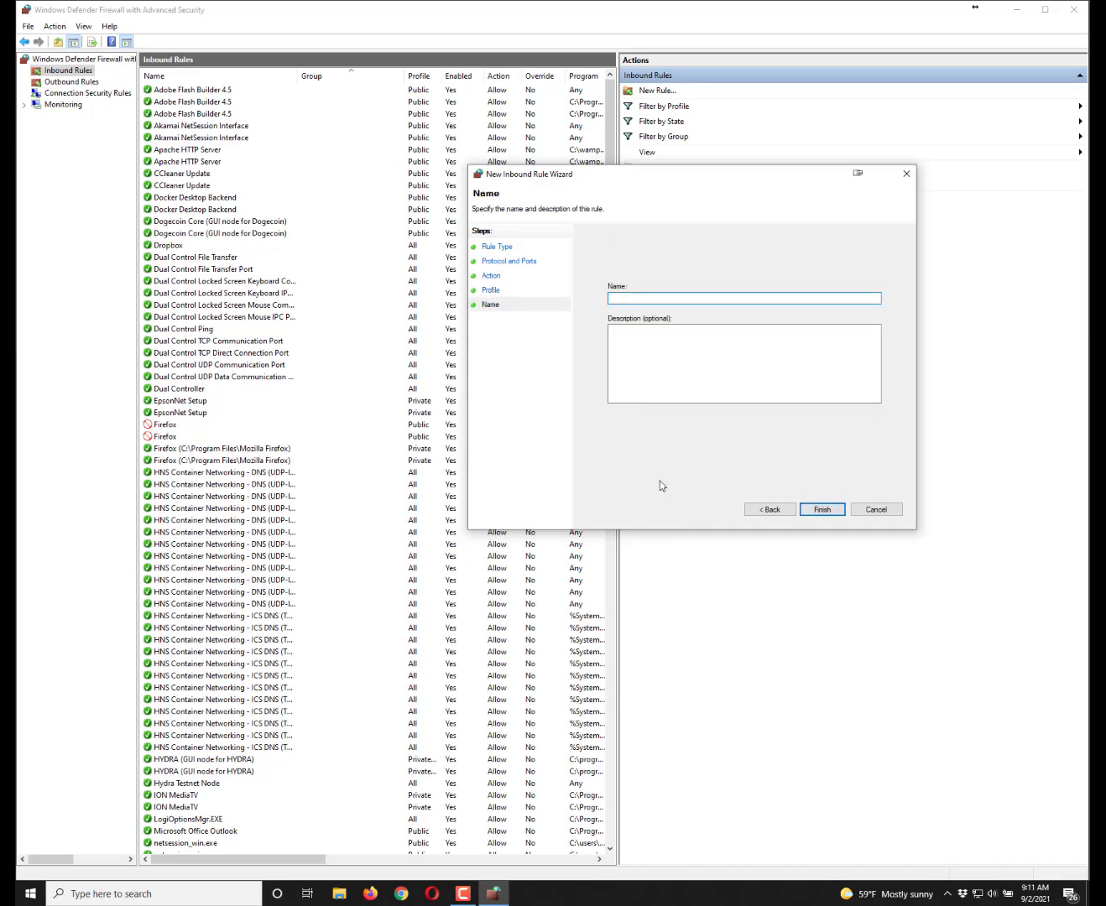
{"action": "type", "text": "Hydra Mainnet Port"}
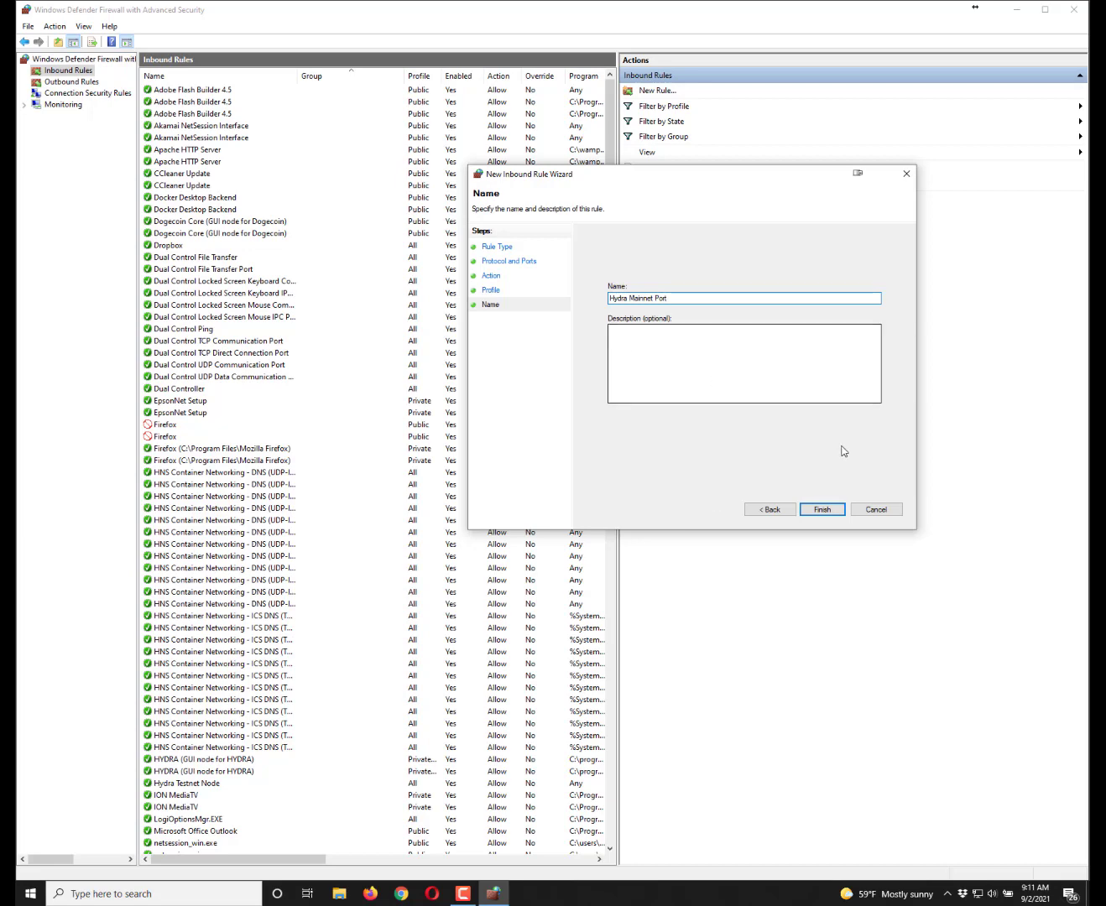
{"action": "left_click", "coordinate": [823, 511]}
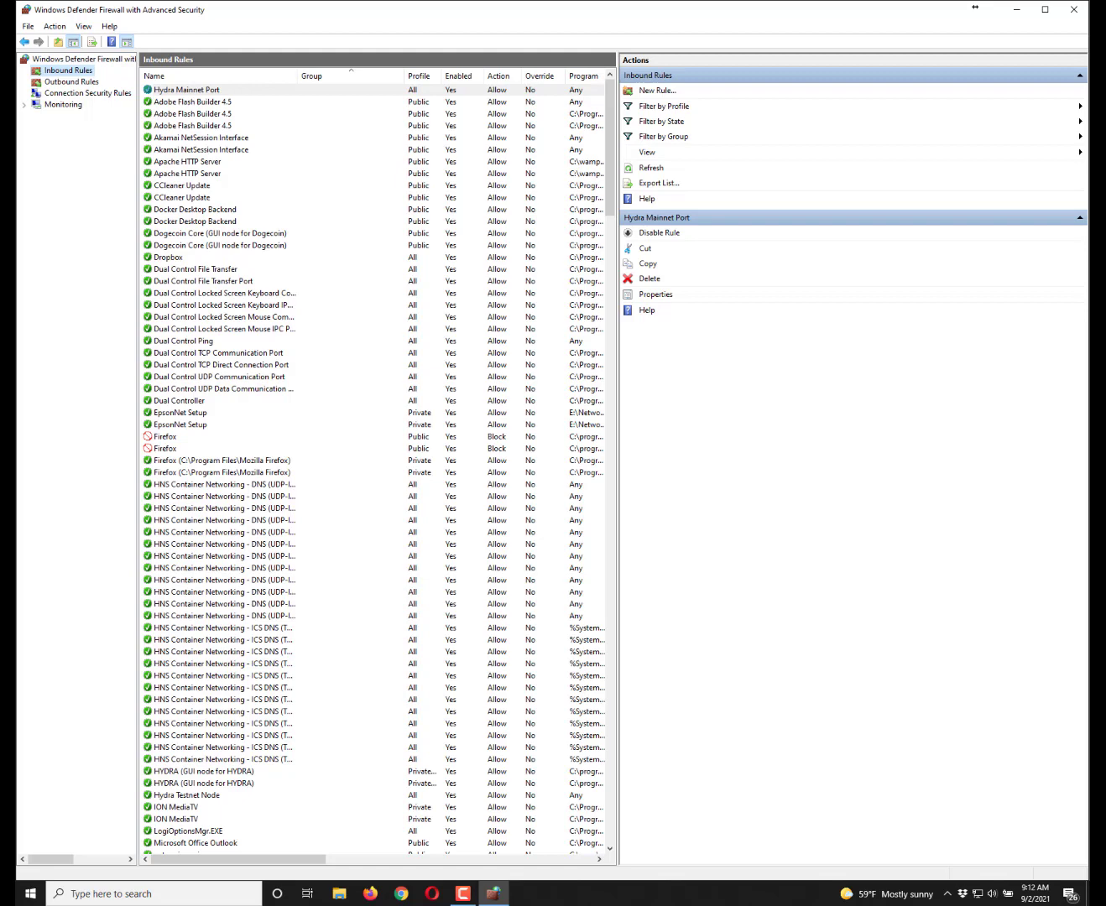
- Start a new port-based inbound rule for UDP local port 123
{"action": "left_click", "coordinate": [656, 91]}
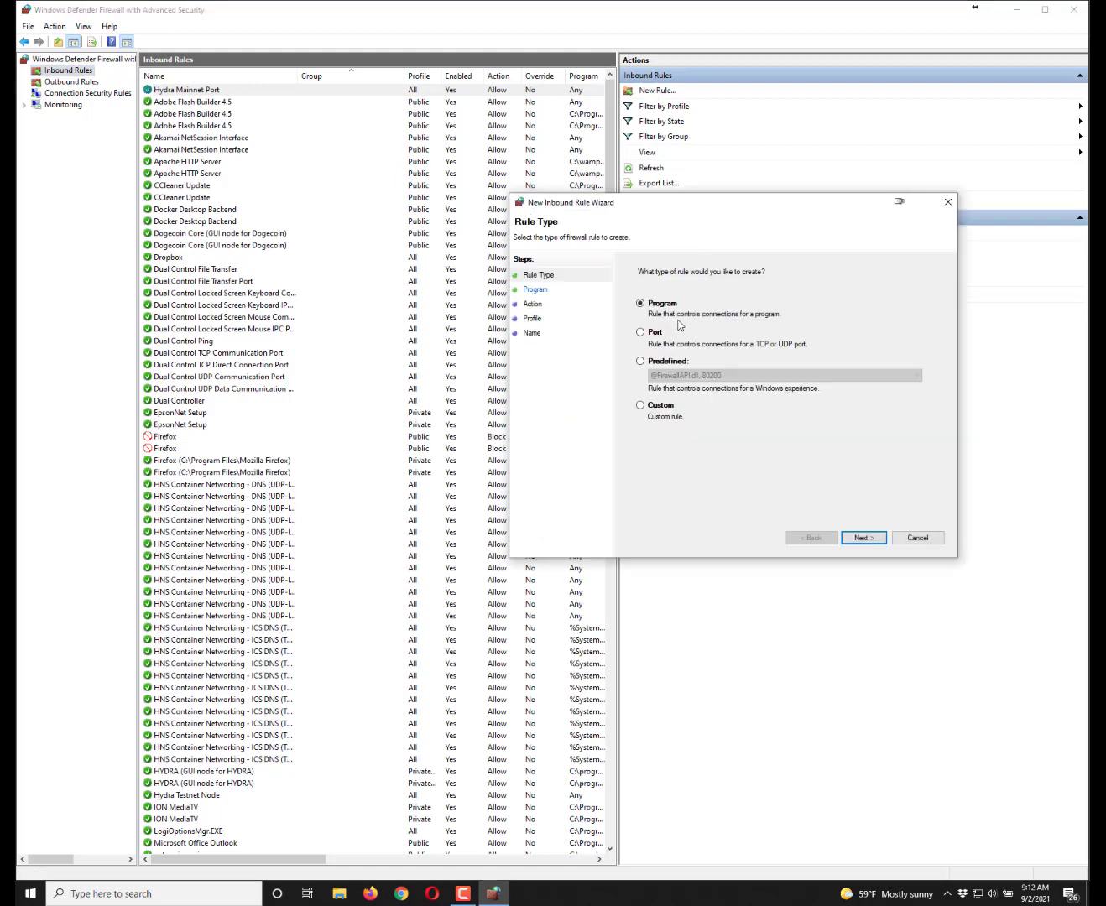
{"action": "left_click", "coordinate": [641, 333]}
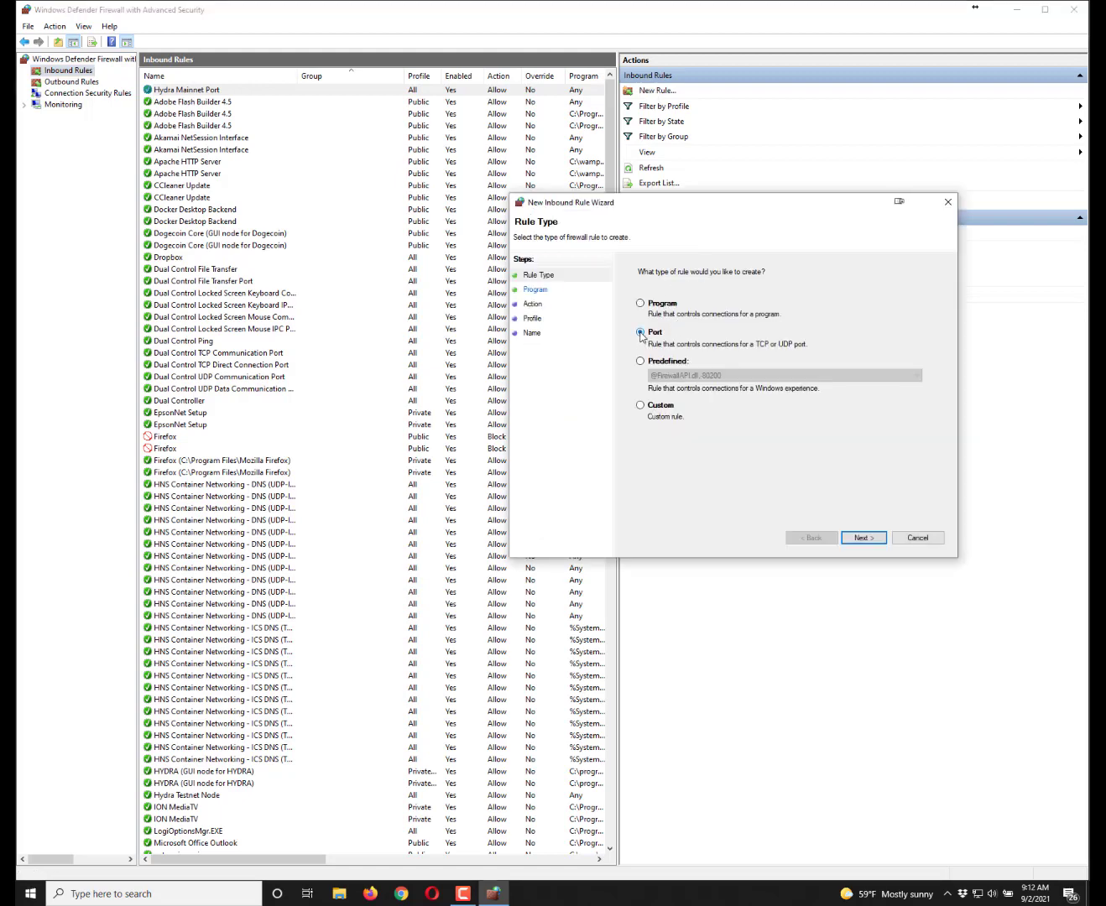
{"action": "left_click", "coordinate": [864, 539]}
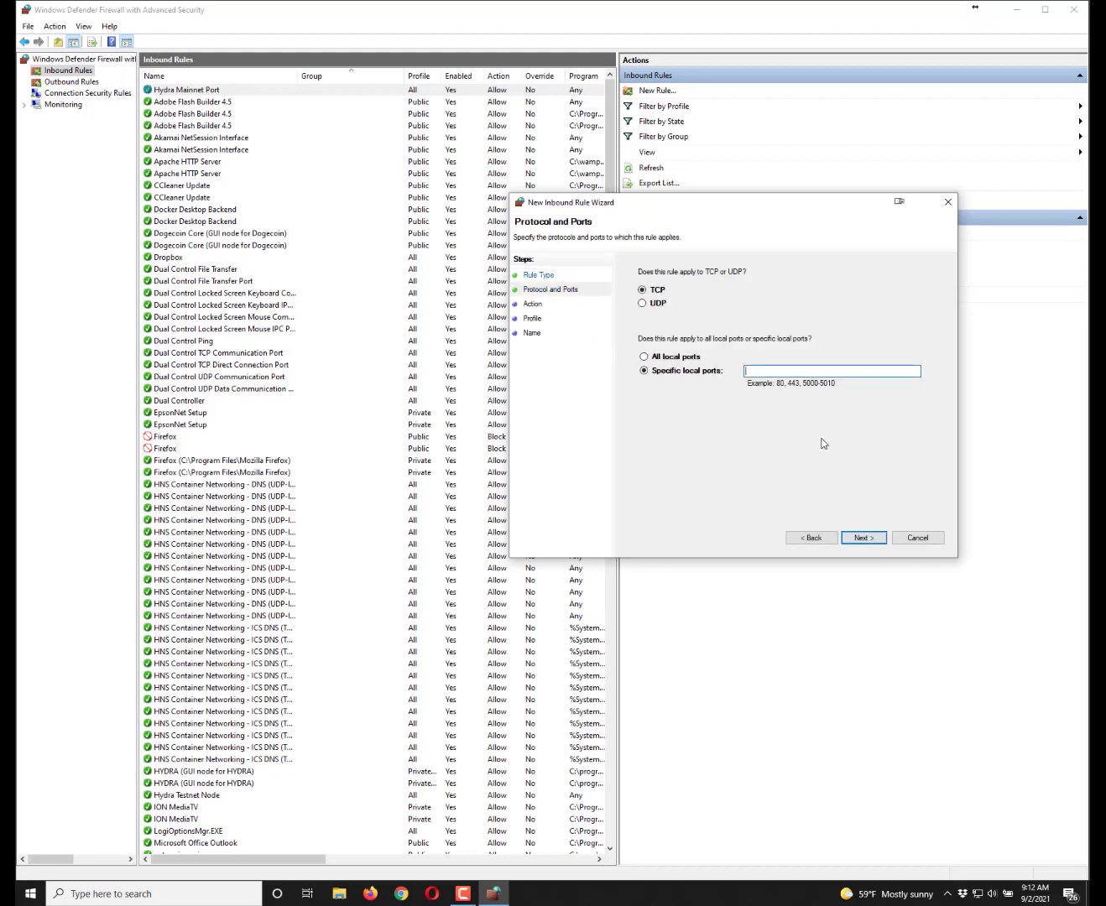
{"action": "left_click", "coordinate": [642, 303]}
{"action": "left_click", "coordinate": [772, 370]}
{"action": "type", "text": "123"}
{"action": "left_click", "coordinate": [863, 538]}
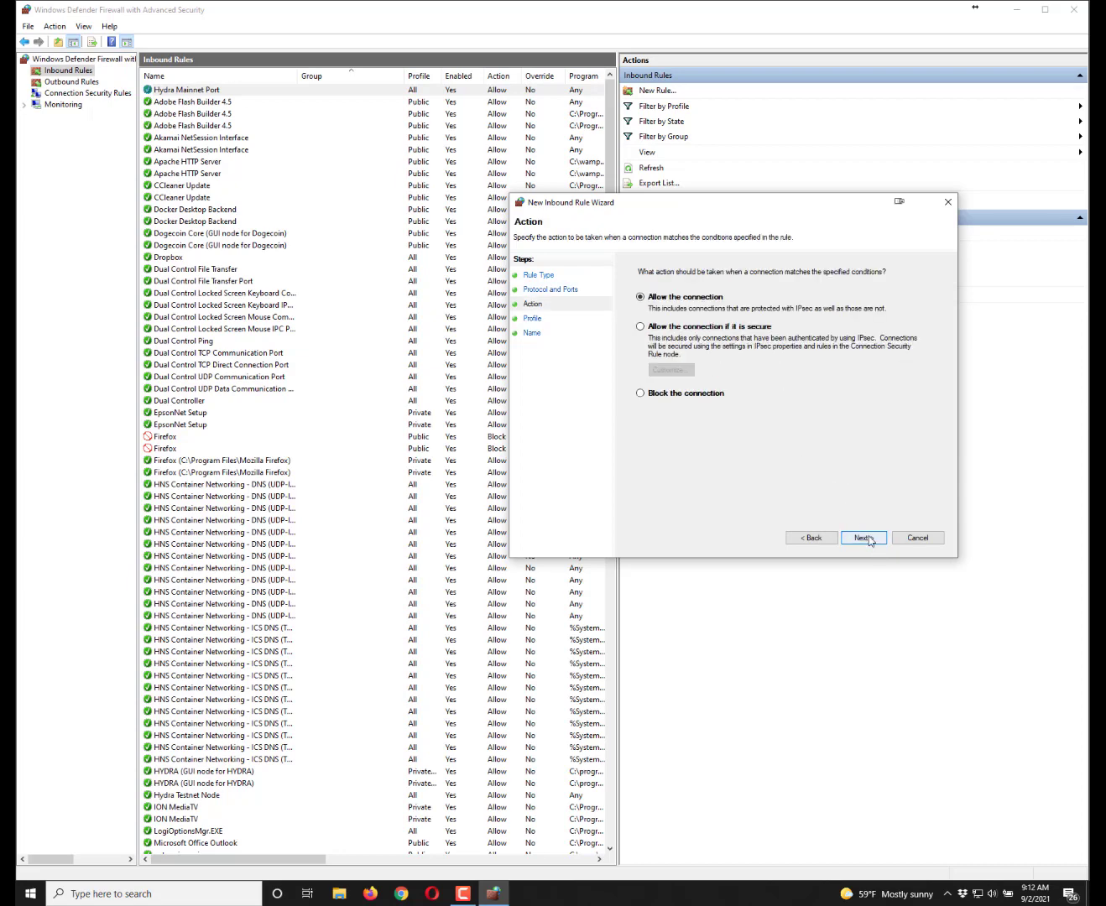
- Allow the connection on all profiles and name the rule 'Time Sync Port'
{"action": "left_click", "coordinate": [862, 539]}
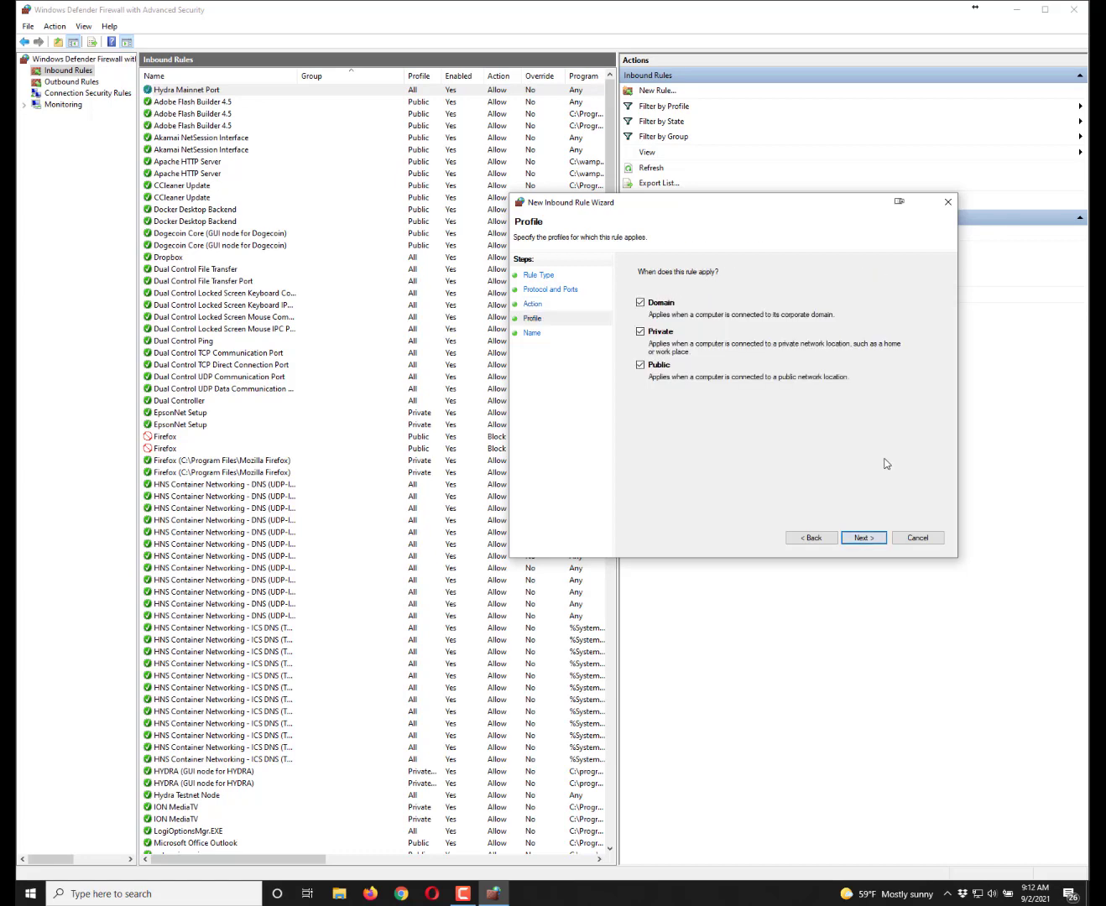
{"action": "left_click", "coordinate": [863, 539]}
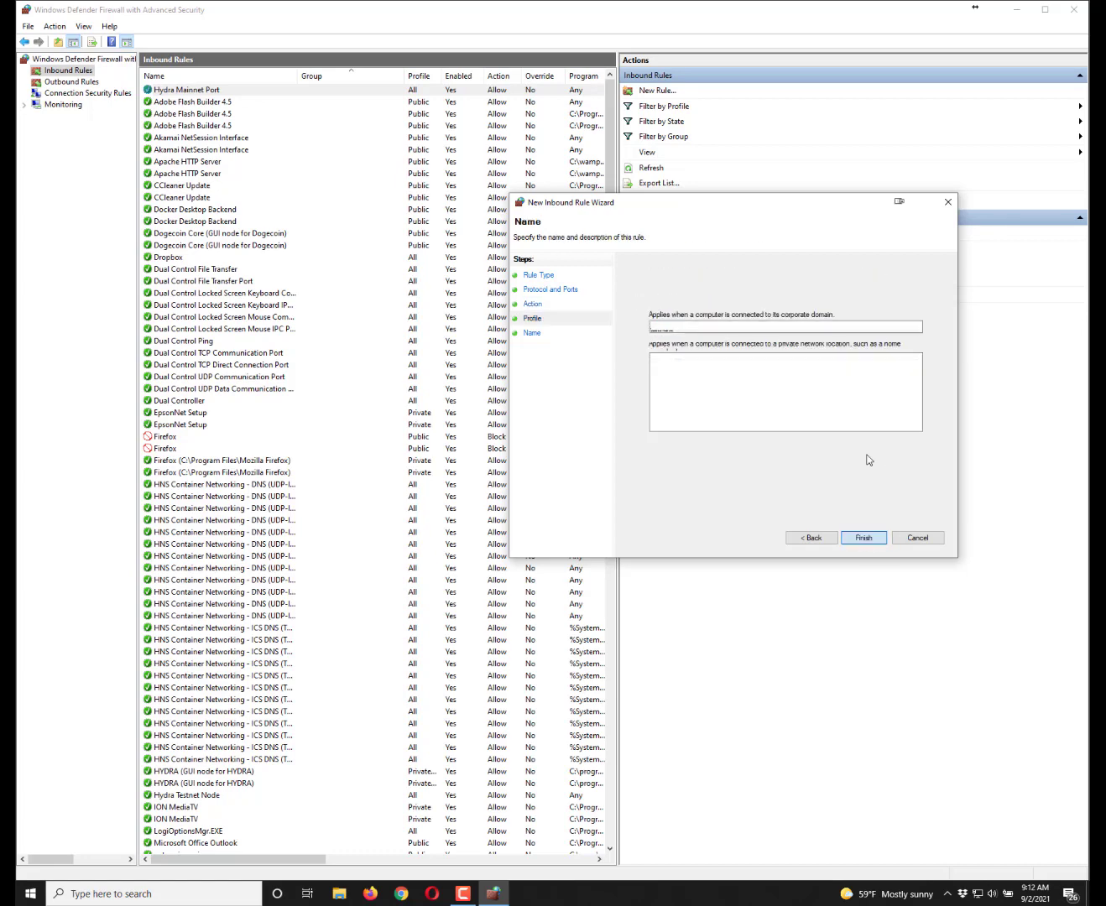
{"action": "type", "text": "Time Sync Port"}
{"action": "key", "text": "Return"}
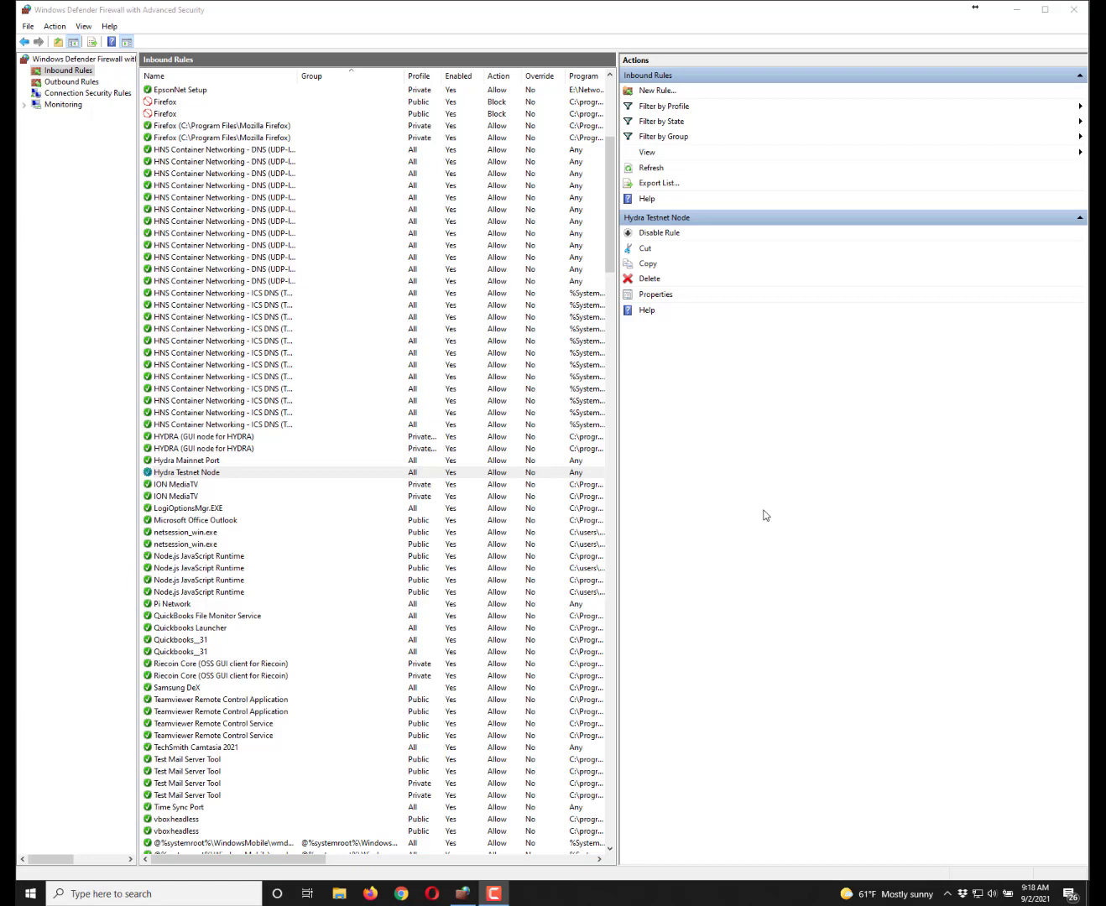
{"action": "left_click", "coordinate": [62, 77]}
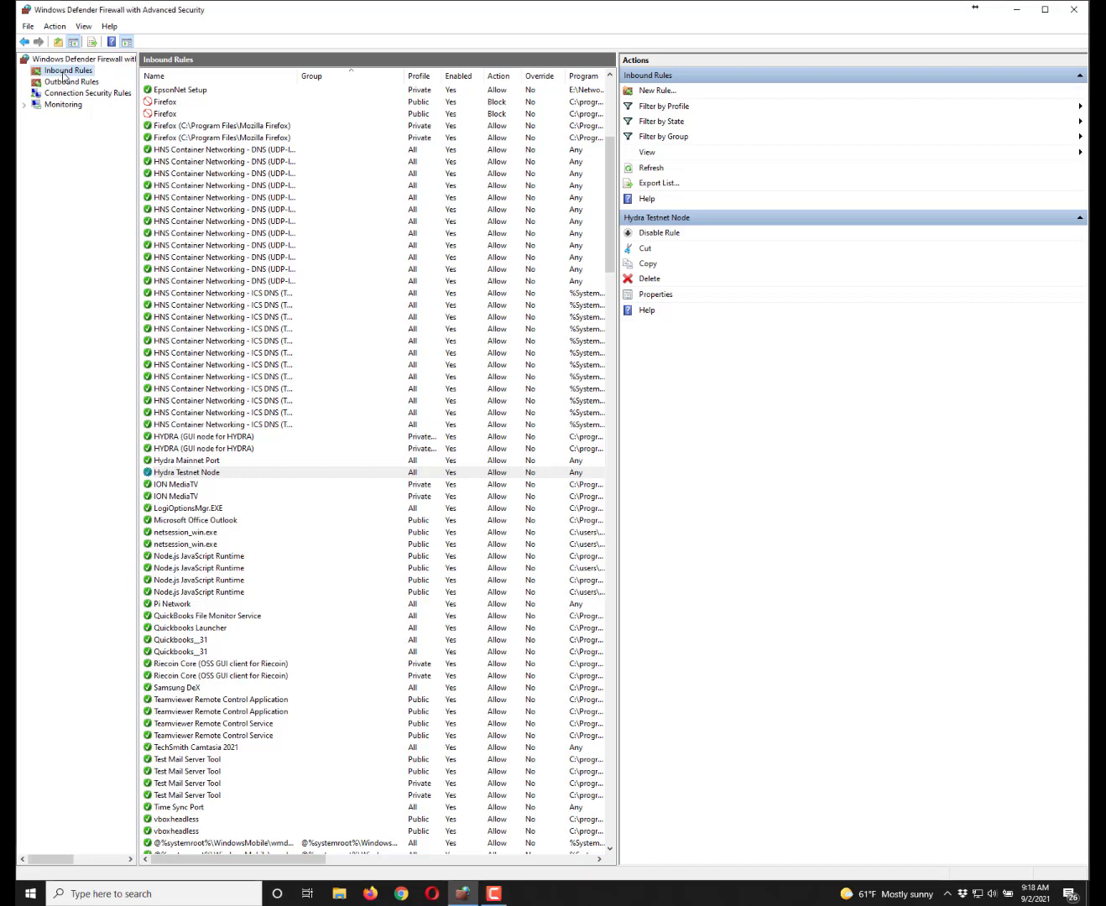
{"action": "left_click", "coordinate": [654, 90]}
{"action": "left_click", "coordinate": [684, 394]}
{"action": "key", "text": "Return"}
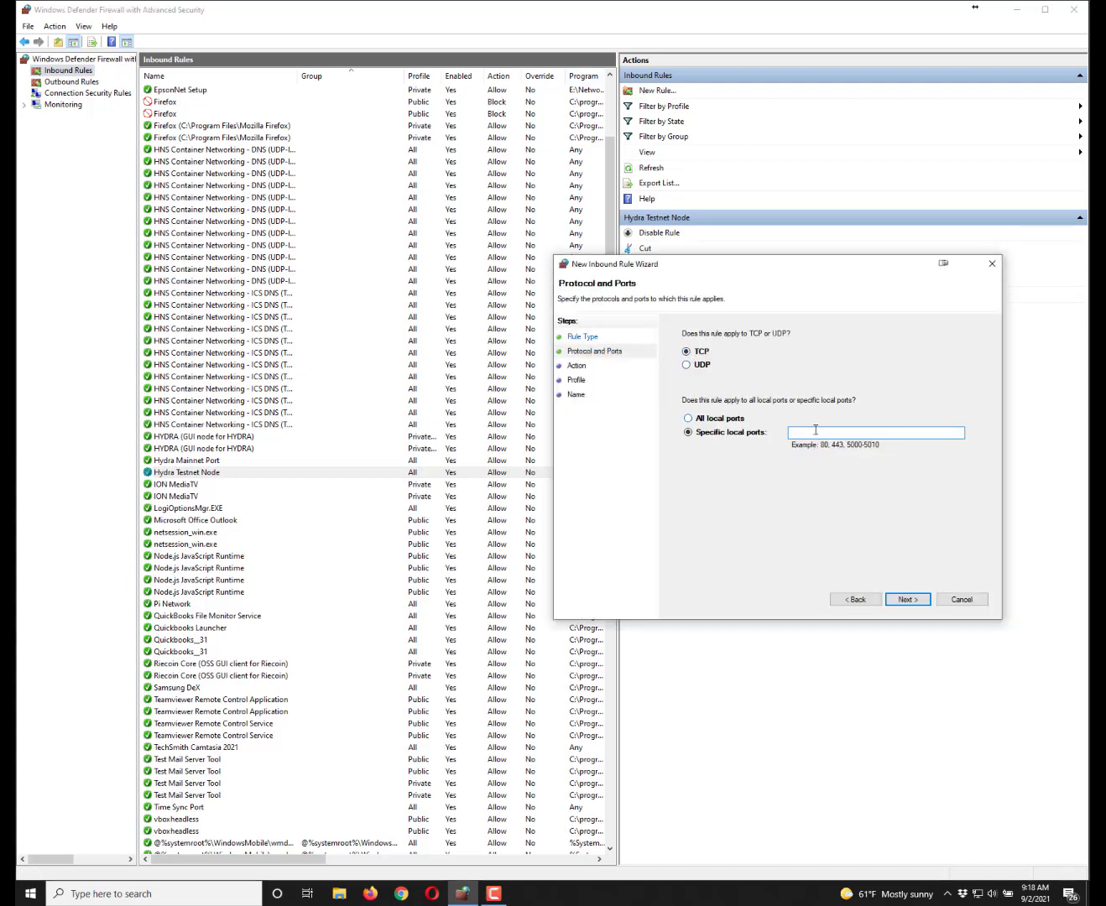
{"action": "left_click", "coordinate": [815, 435]}
{"action": "type", "text": "13333"}
{"action": "key", "text": "Return"}
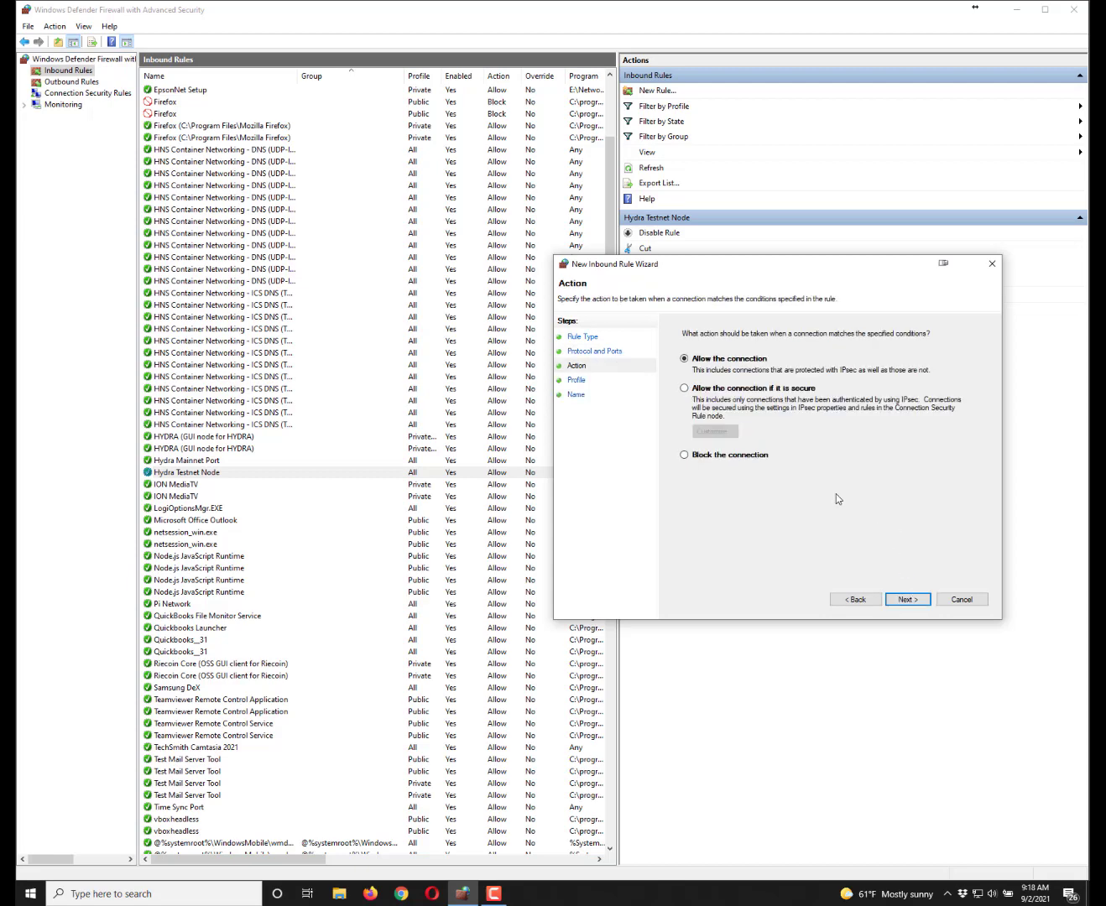
{"action": "left_click", "coordinate": [909, 598]}
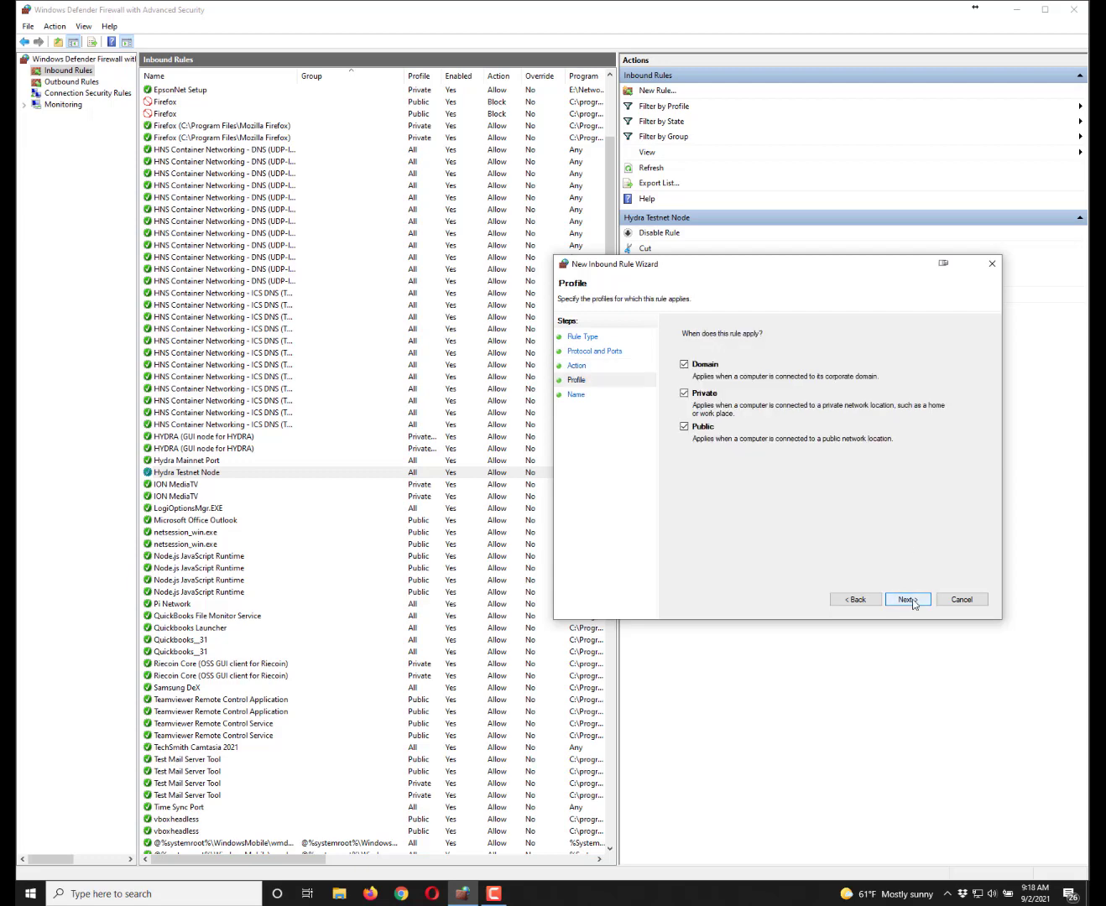
{"action": "left_click", "coordinate": [912, 600]}
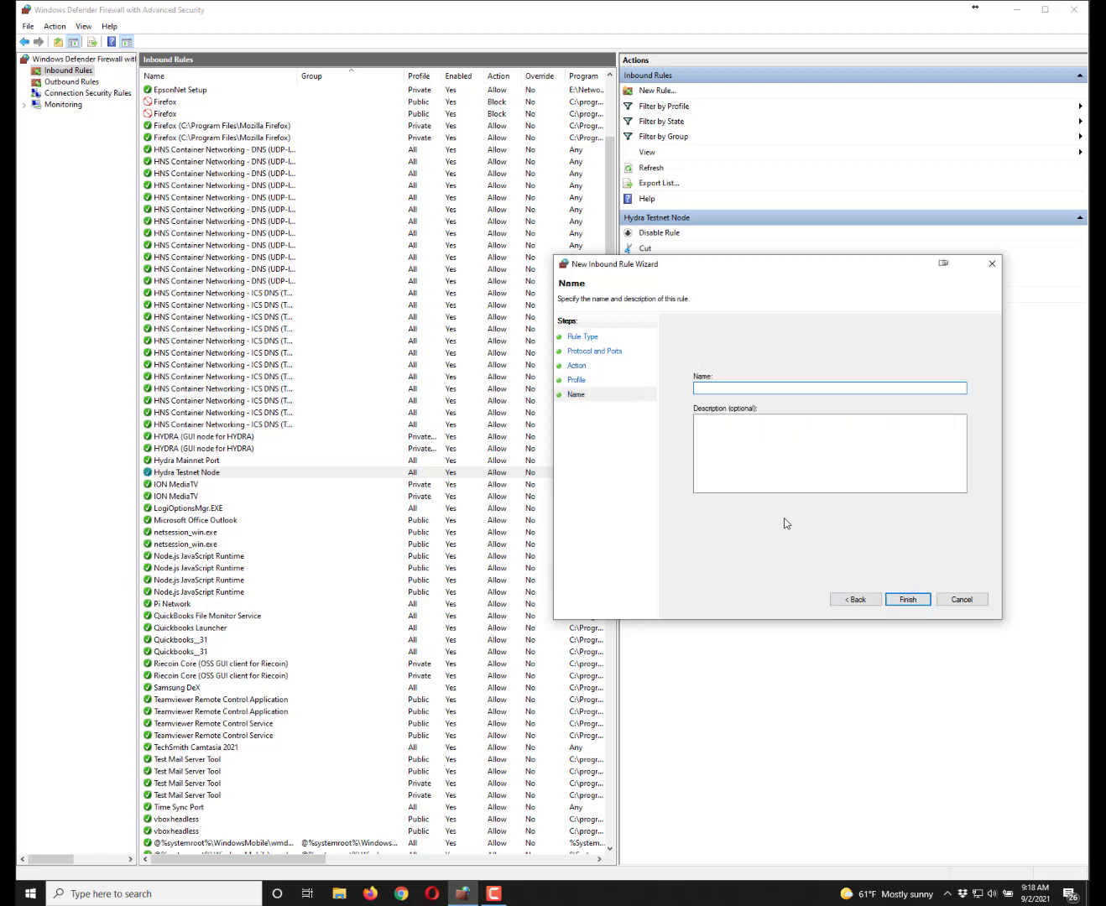
{"action": "left_click", "coordinate": [961, 600]}
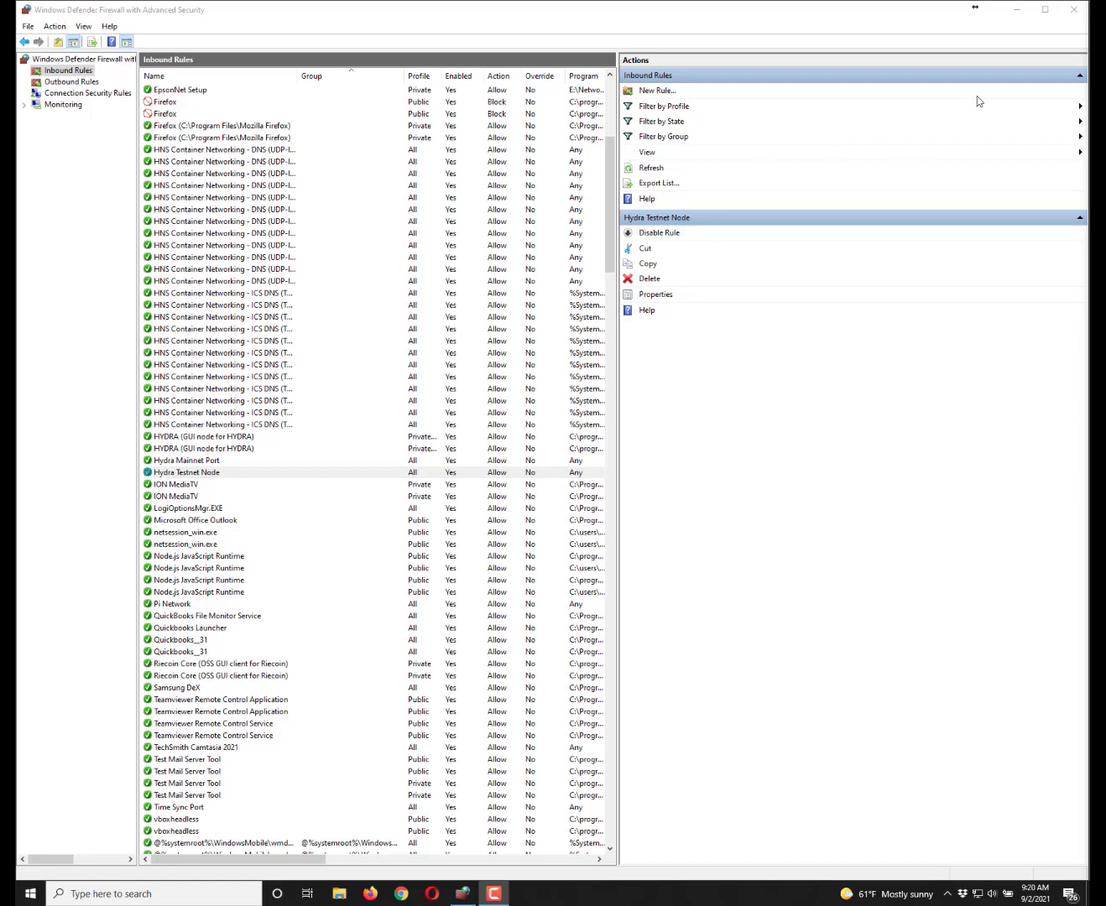
{"action": "left_click", "coordinate": [1068, 16]}
- Close the Windows Defender Firewall with Advanced Security console
{"action": "left_click", "coordinate": [1072, 11]}
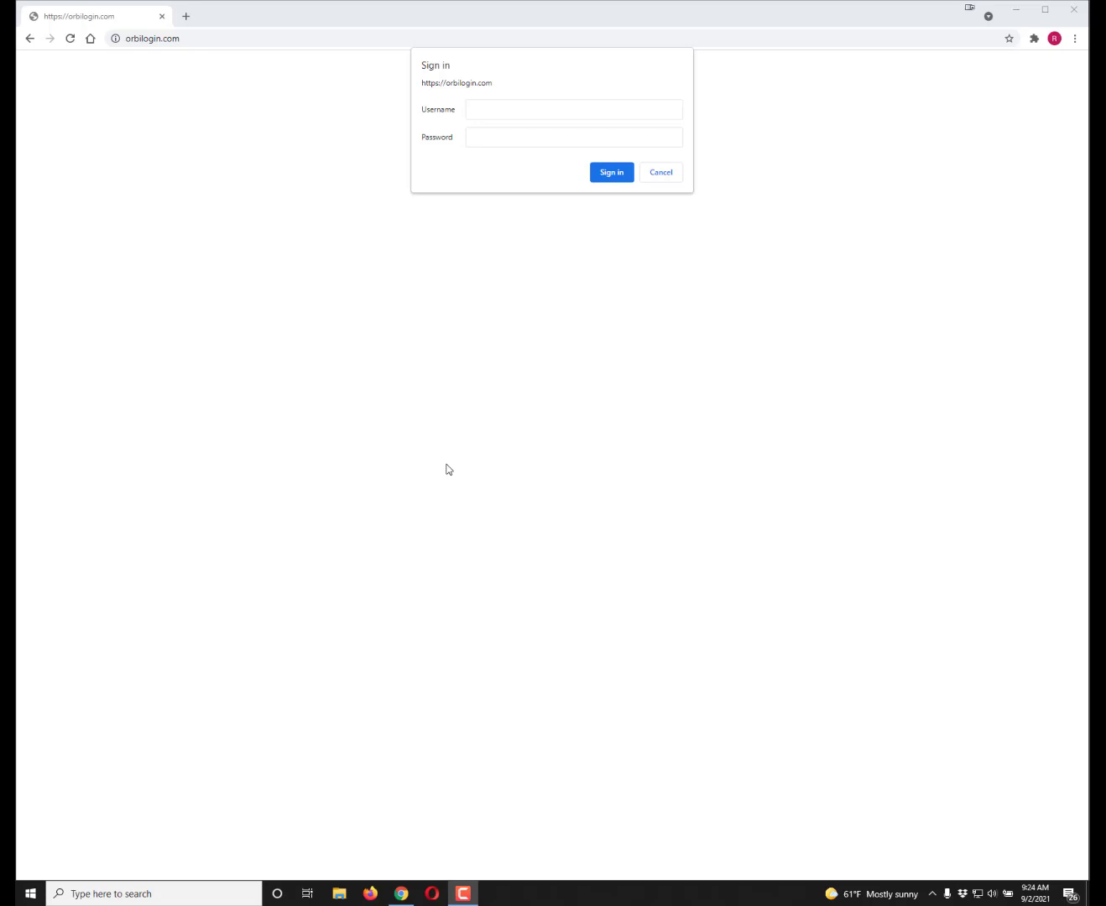
- Sign in to the Orbi router with its username and password
{"action": "left_click", "coordinate": [507, 111]}
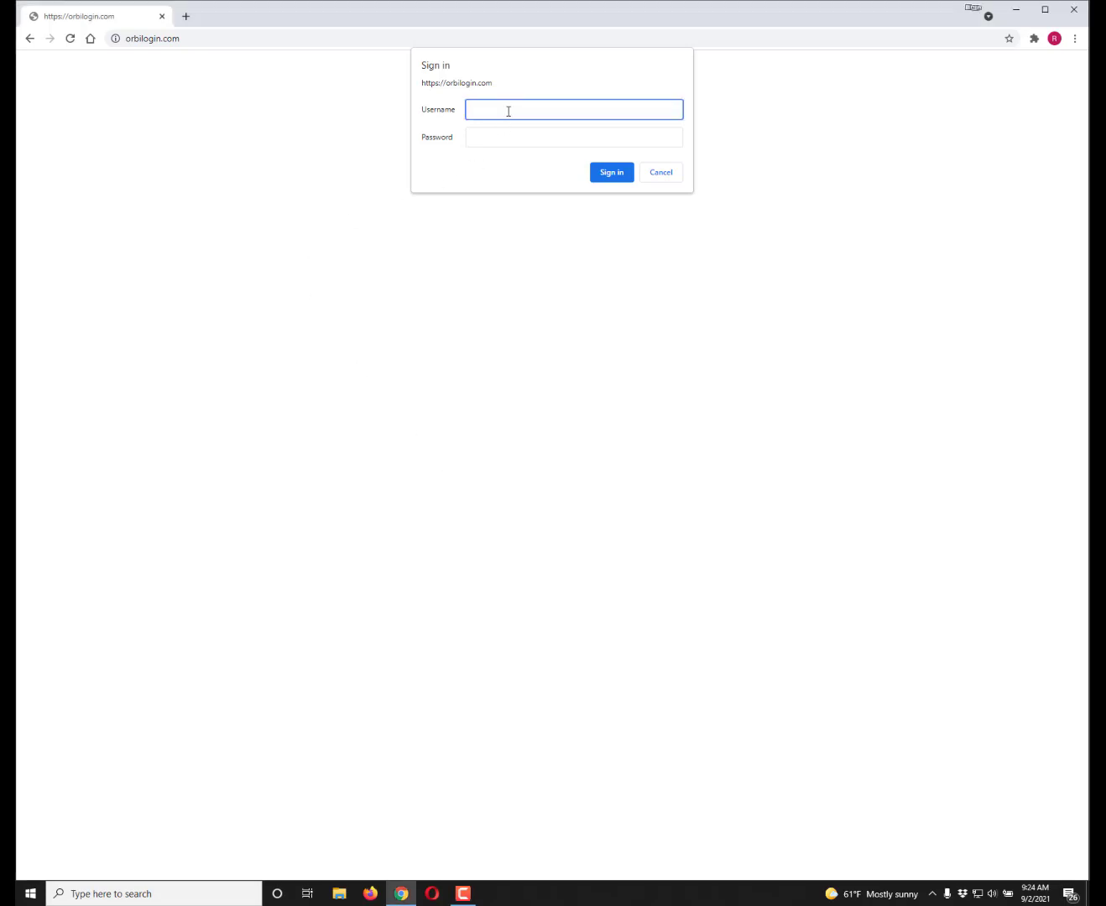
{"action": "type", "text": "admin"}
{"action": "key", "text": "Tab"}
{"action": "type", "text": "password"}
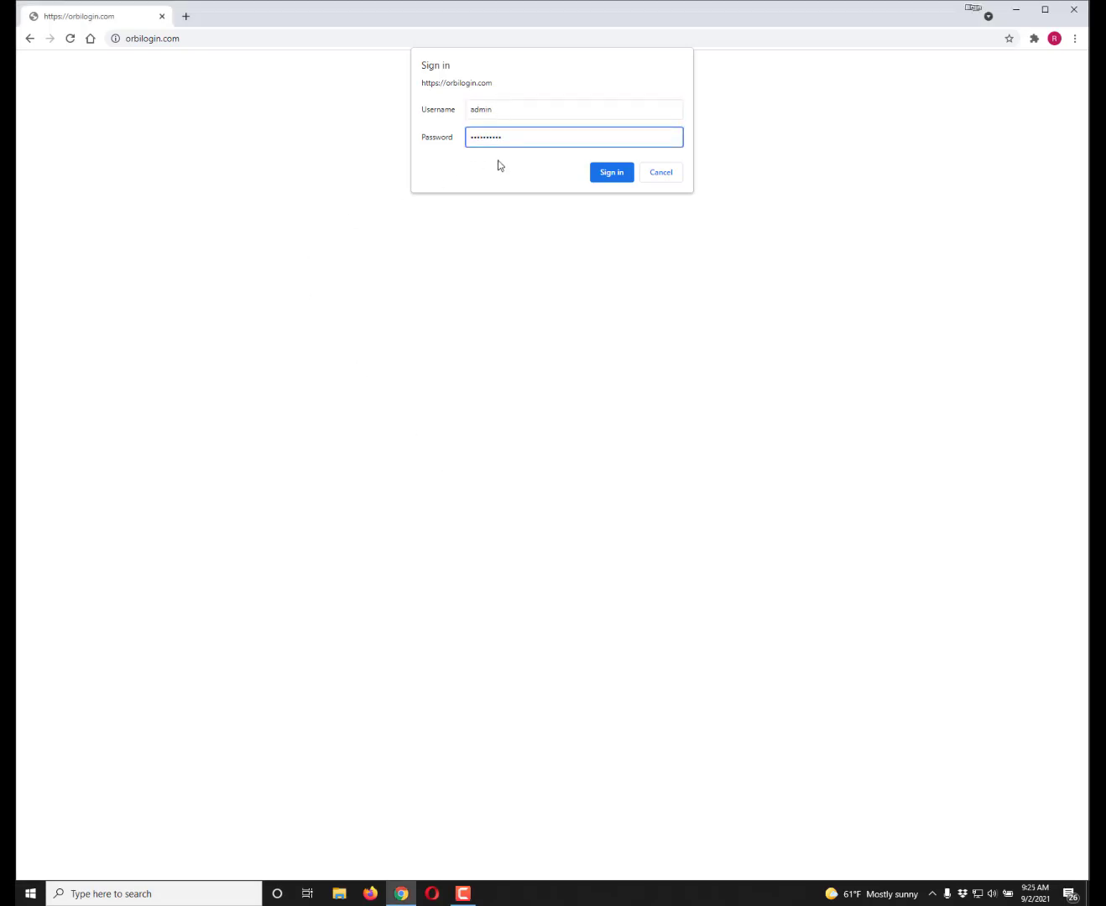
{"action": "left_click", "coordinate": [610, 173]}
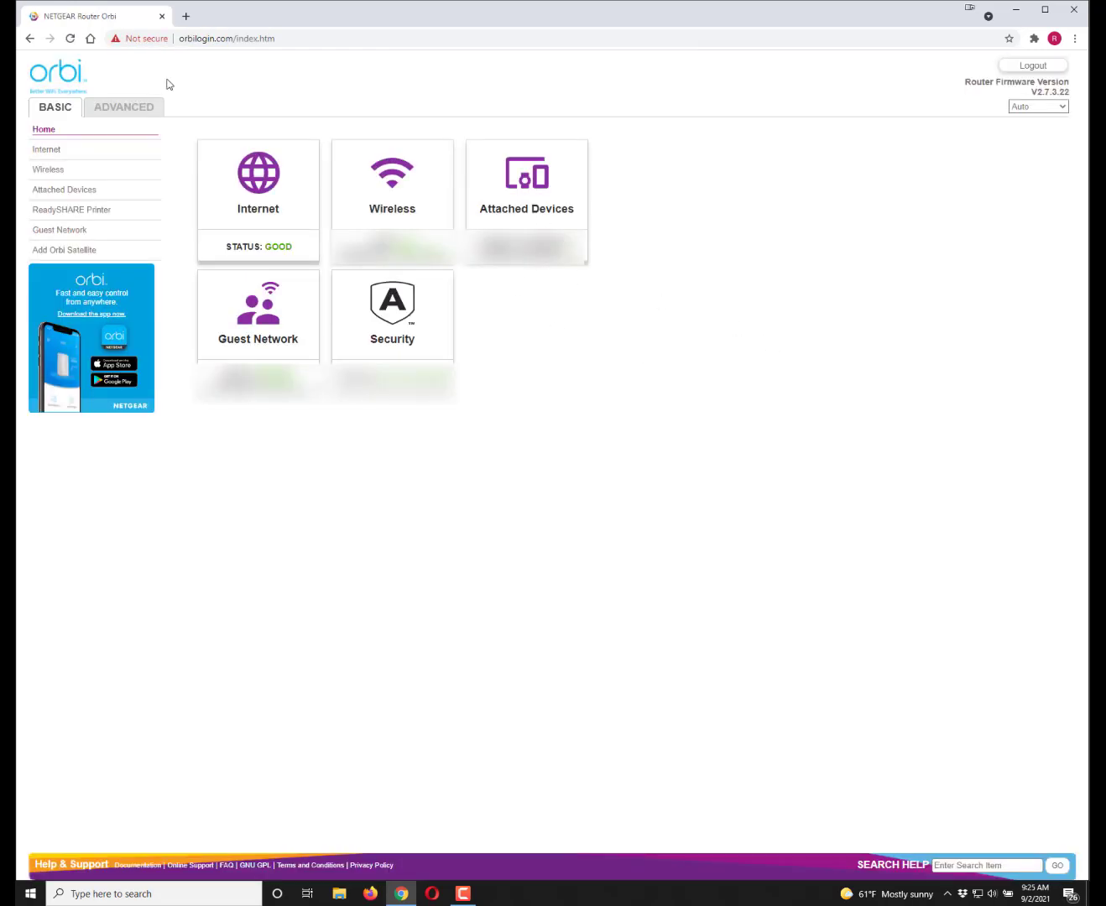
- Go to ADVANCED > Advanced Setup > Port Forwarding / Port Triggering
{"action": "left_click", "coordinate": [131, 107]}
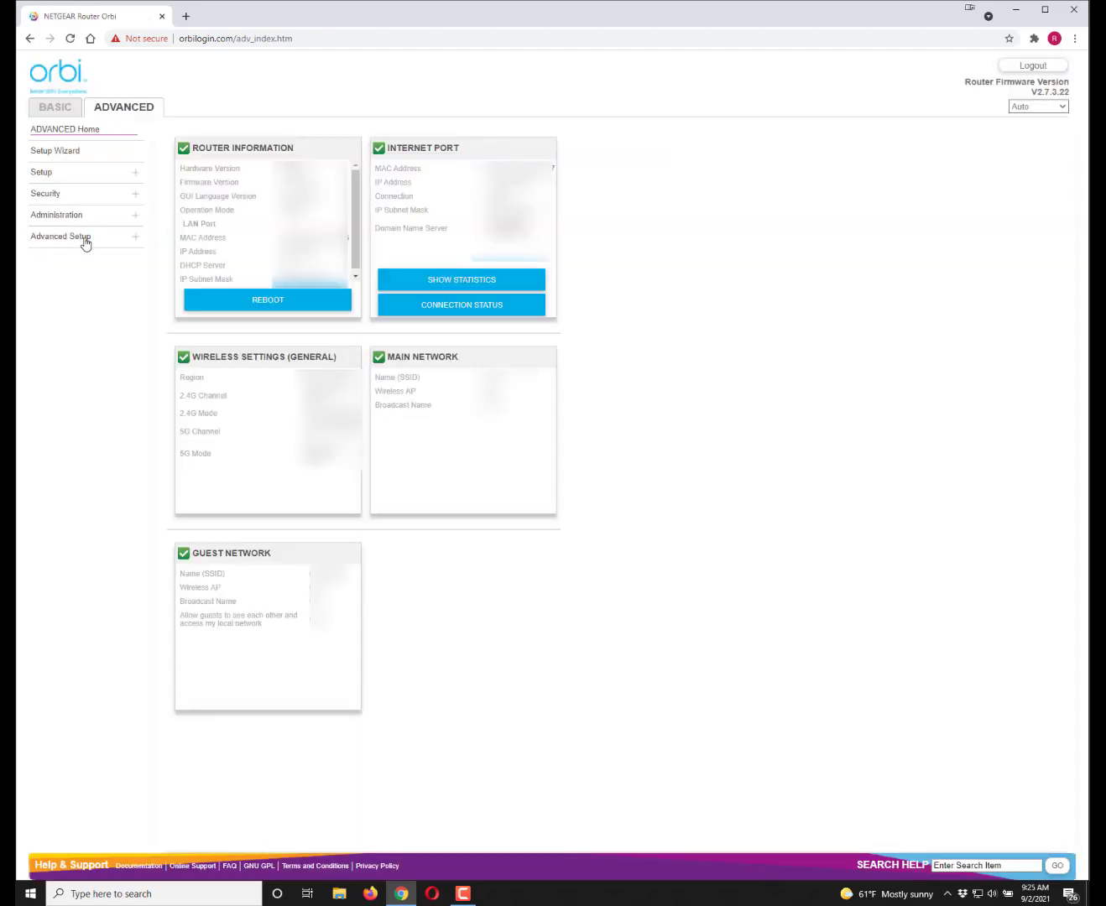
{"action": "left_click", "coordinate": [81, 240]}
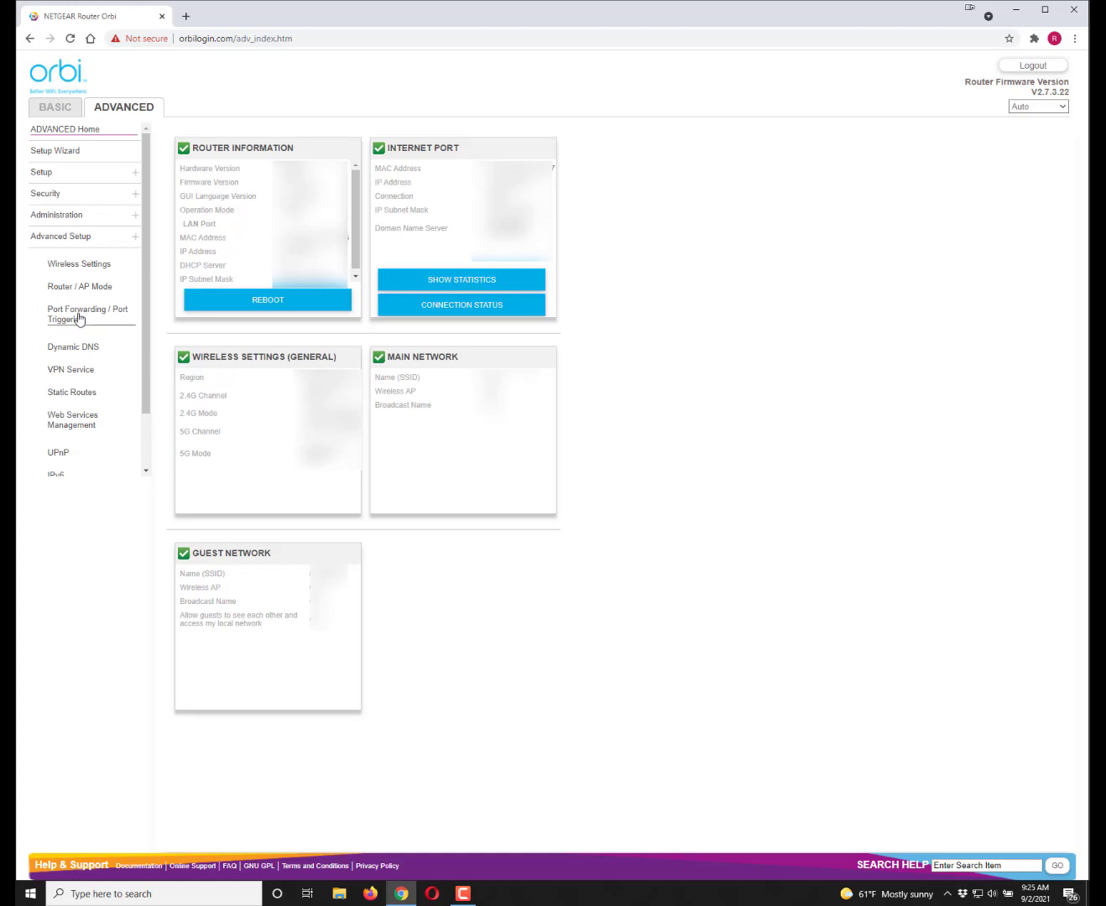
{"action": "left_click", "coordinate": [79, 316]}
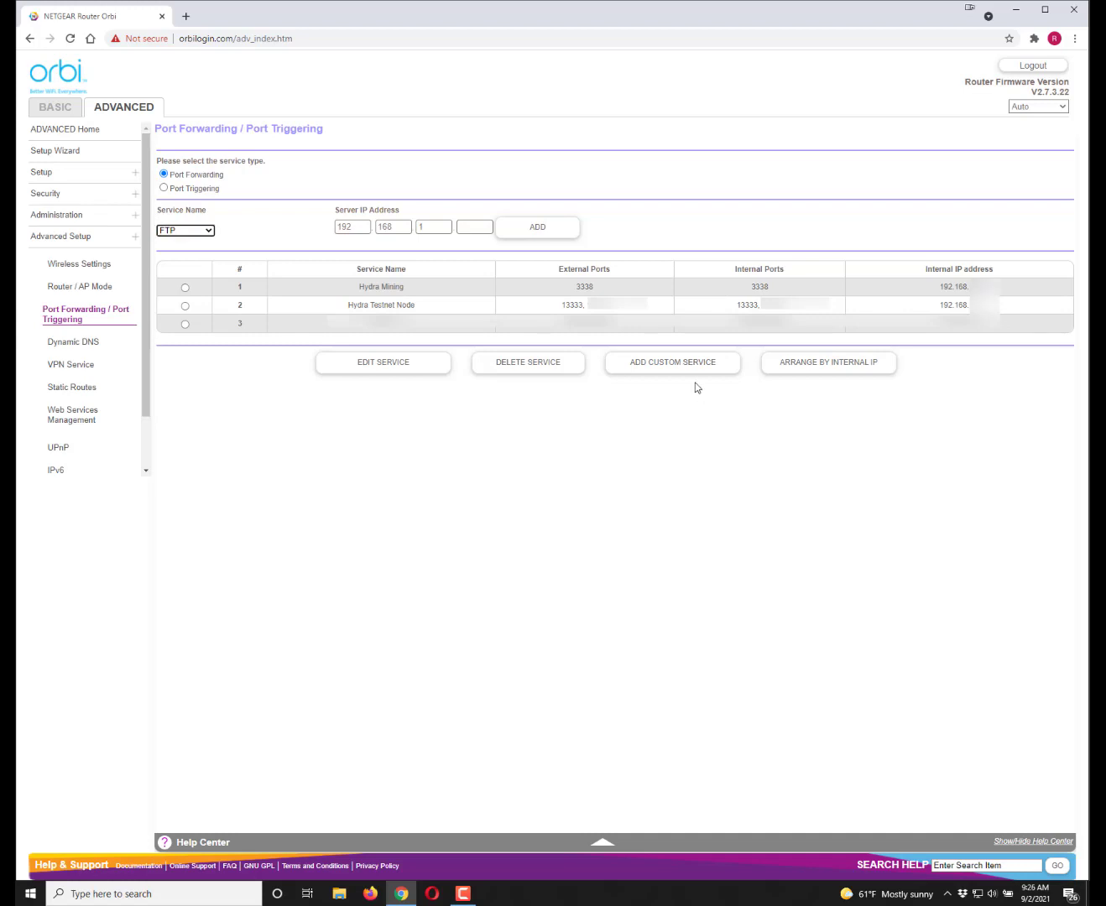
- Set up a custom TCP/UDP forwarding service on port 3338 to the RASPBERRYPI device
{"action": "left_click", "coordinate": [671, 365]}
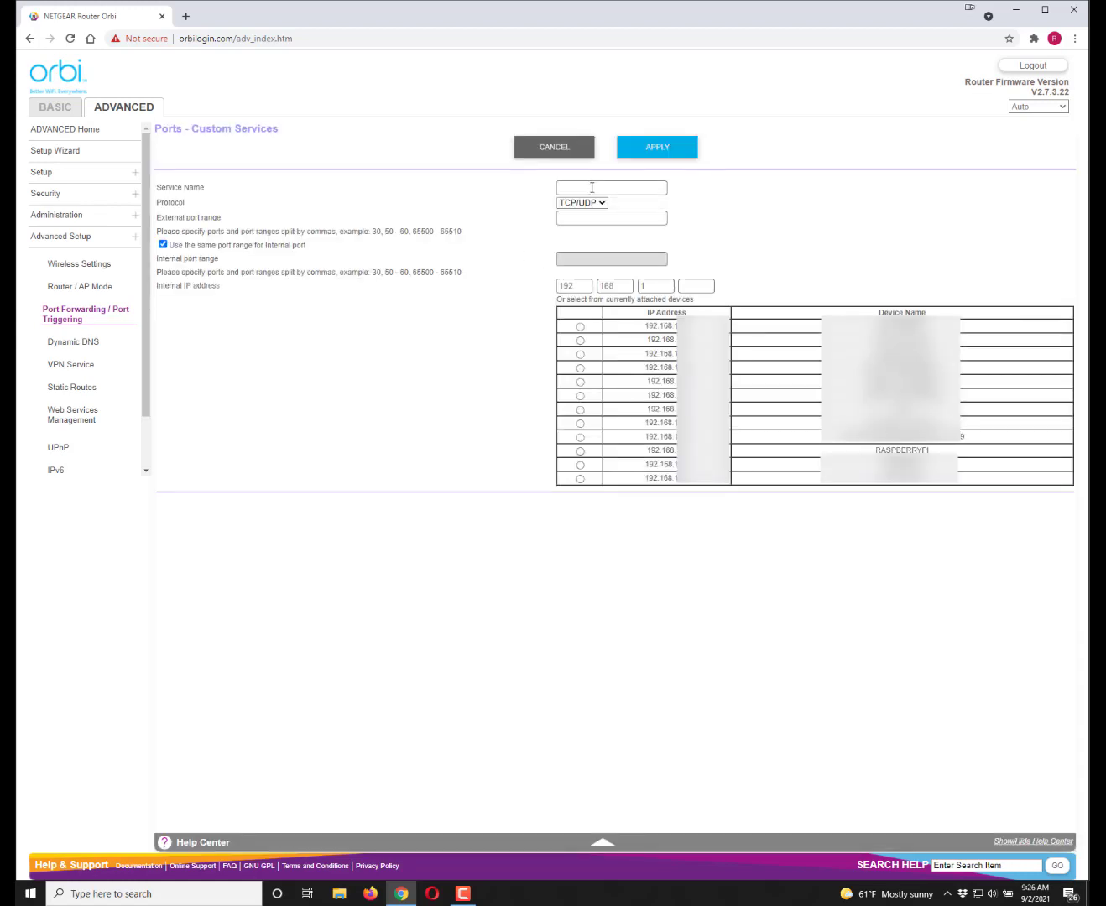
{"action": "left_click", "coordinate": [602, 204]}
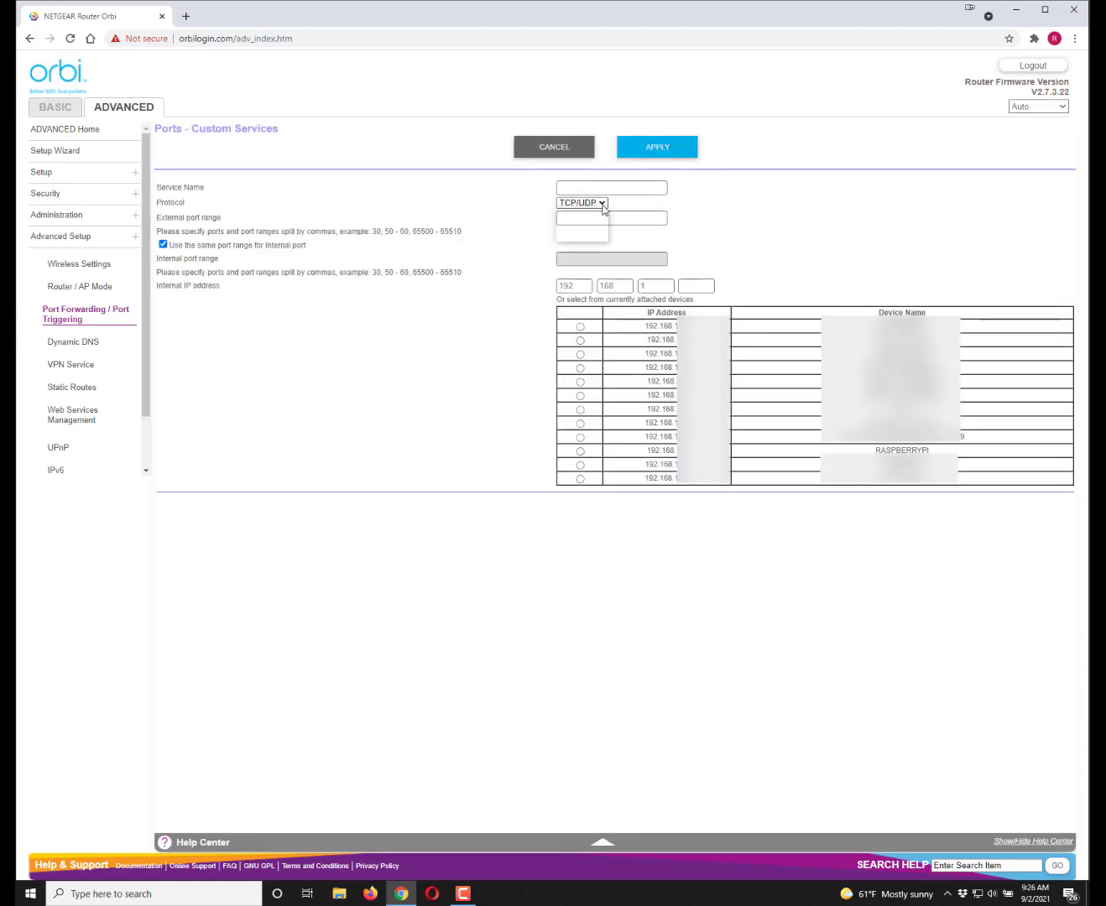
{"action": "left_click", "coordinate": [555, 215]}
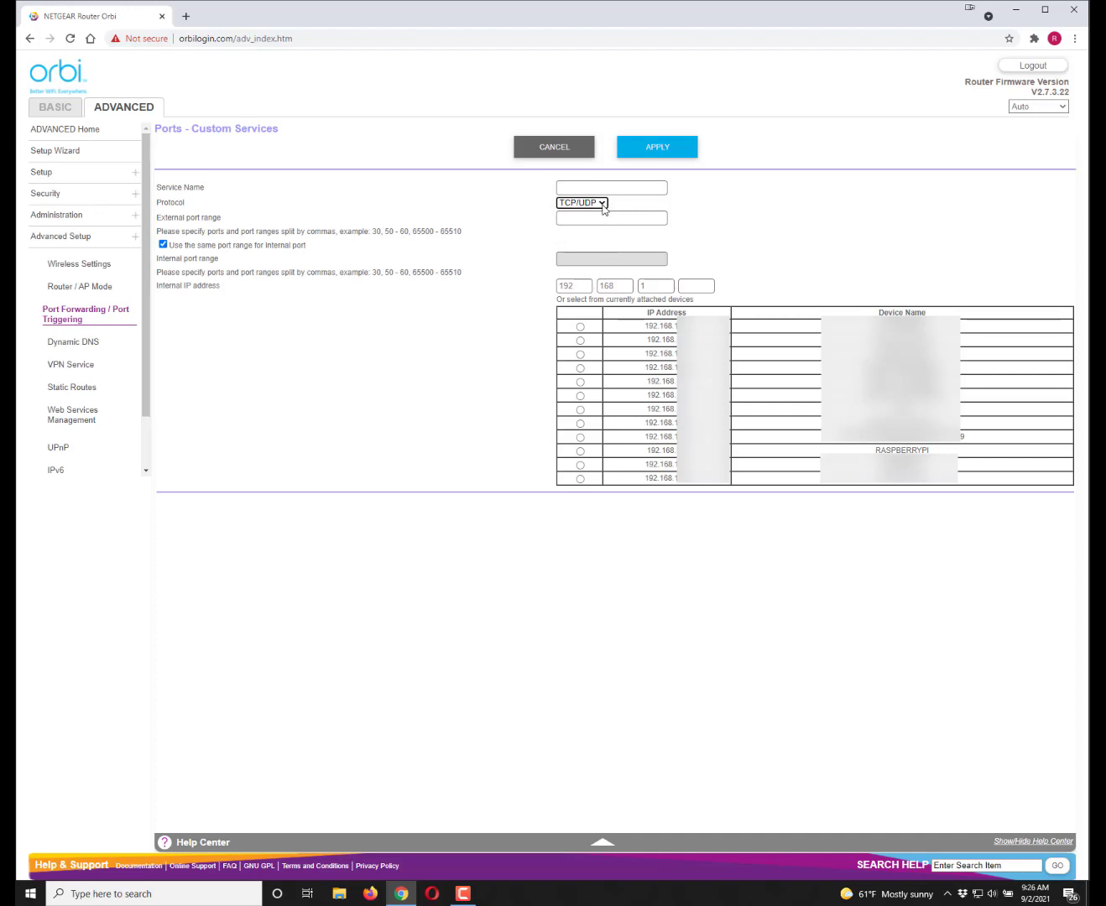
{"action": "left_click", "coordinate": [564, 221]}
{"action": "type", "text": "3338"}
{"action": "left_click", "coordinate": [652, 287]}
{"action": "left_click", "coordinate": [580, 452]}
- Name the service 'Hydra Node', apply it, then replace the port with 13333
{"action": "left_click", "coordinate": [625, 188]}
{"action": "type", "text": "Hydra Node"}
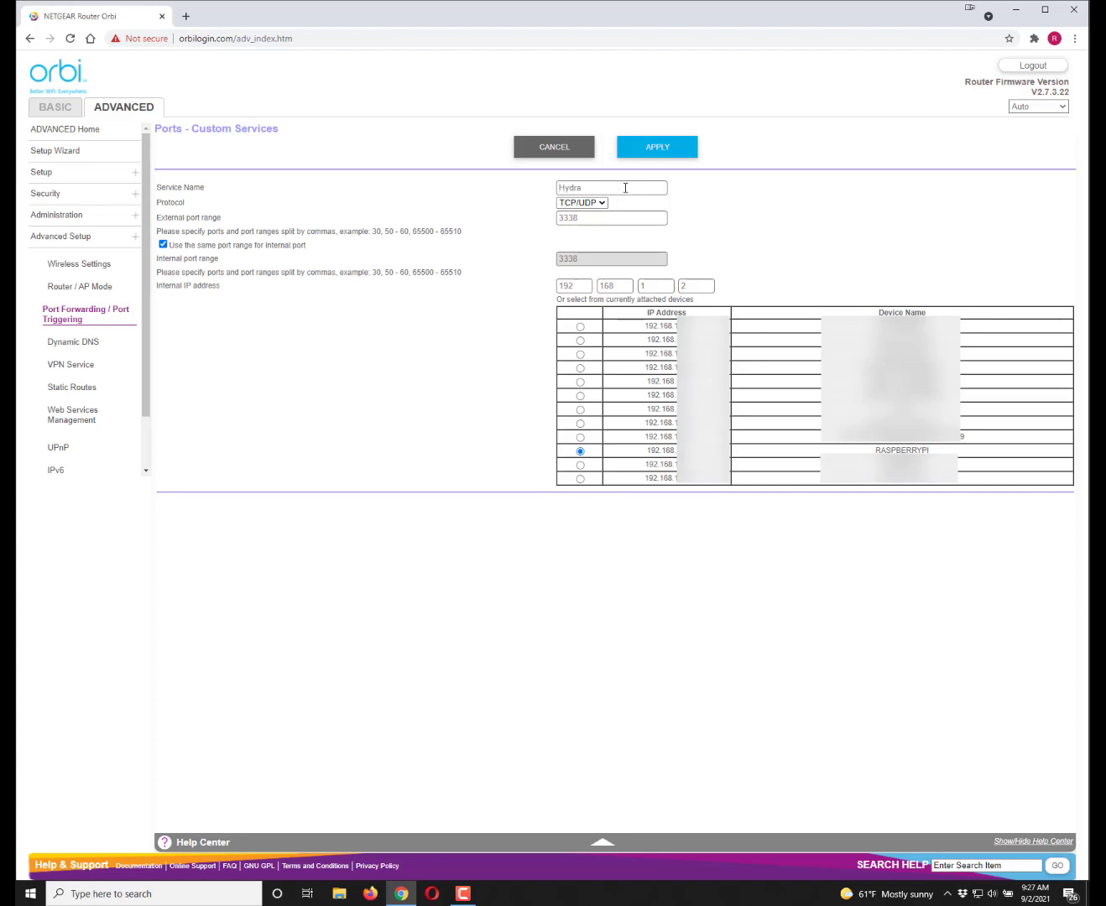
{"action": "left_click", "coordinate": [657, 147]}
{"action": "left_click_drag", "start_coordinate": [585, 219], "coordinate": [530, 224]}
{"action": "type", "text": "13333"}
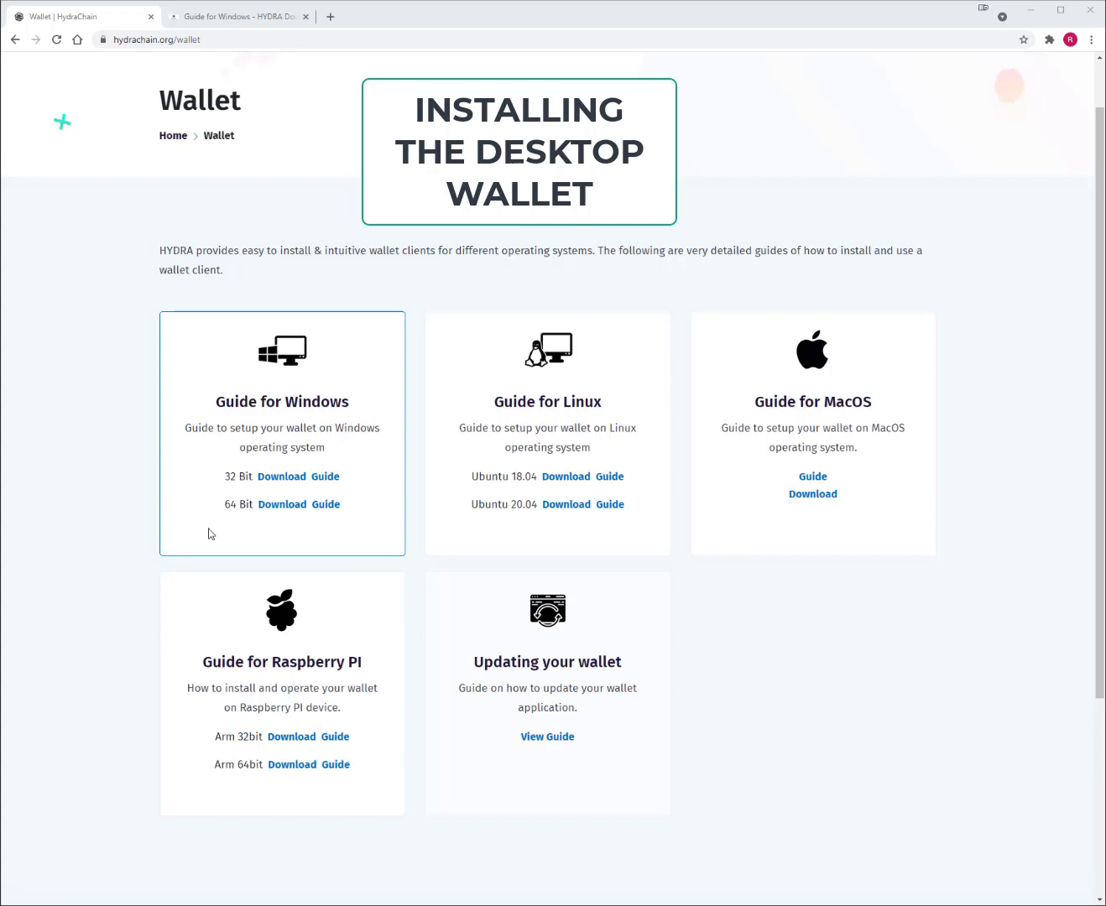
- Download the 64-bit Windows HYDRA wallet installer and launch it from Chrome's download bar
{"action": "left_click", "coordinate": [281, 505]}
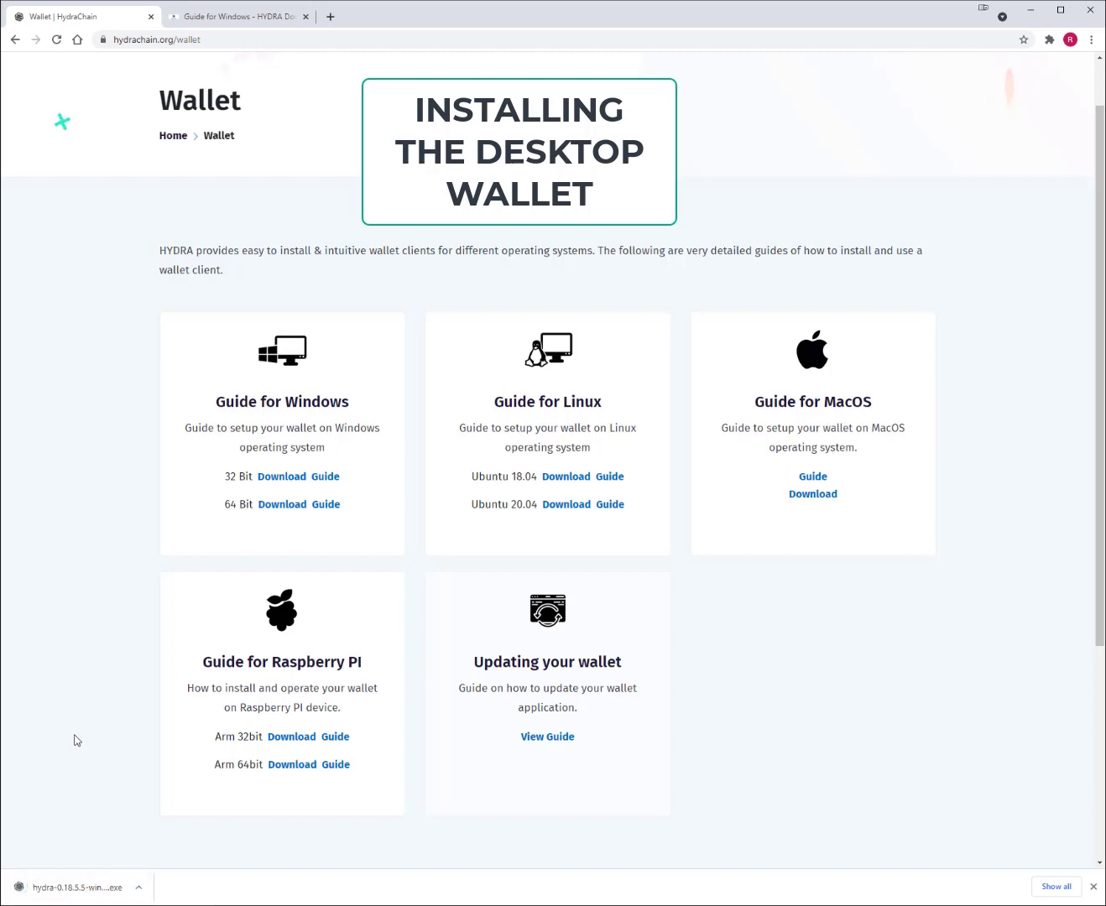
{"action": "left_click", "coordinate": [67, 891]}
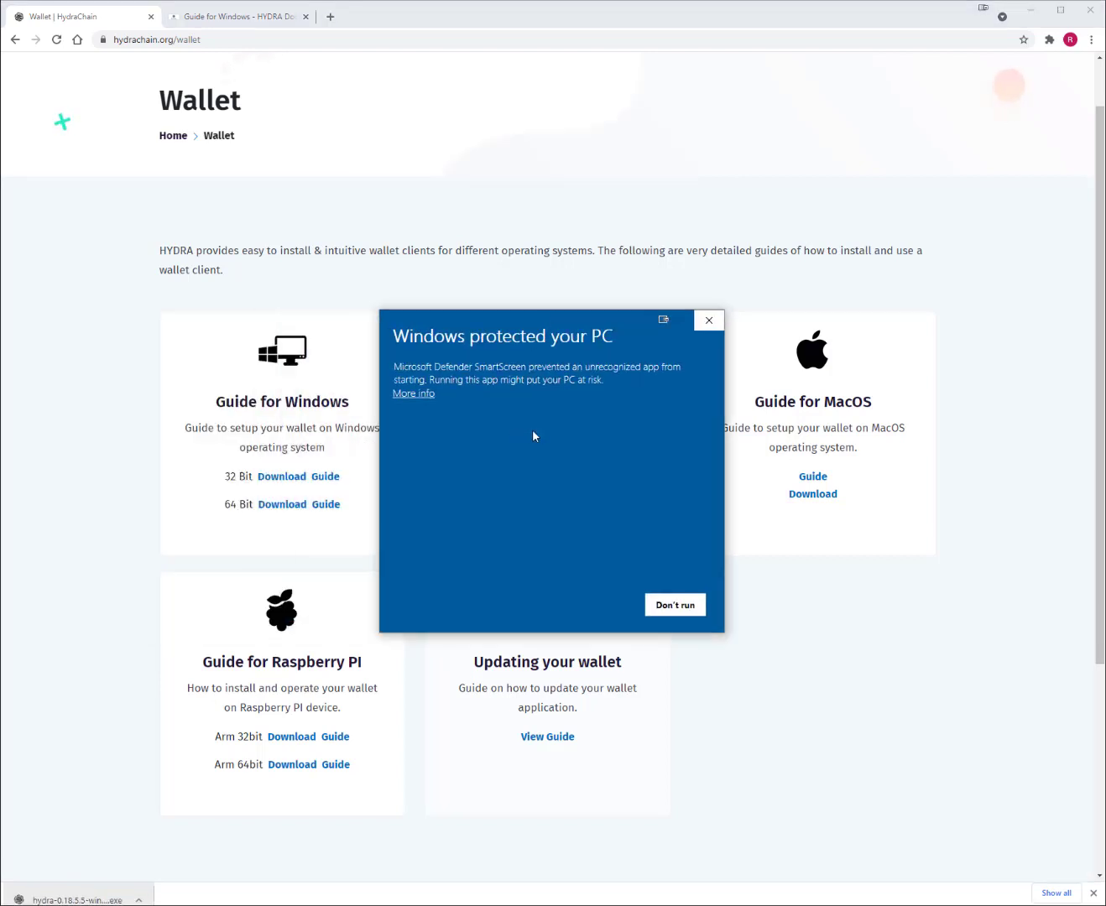
- Run the unrecognized installer anyway and install HYDRA to C:\Program Files\HYDRA, launching it at finish
{"action": "left_click", "coordinate": [411, 394]}
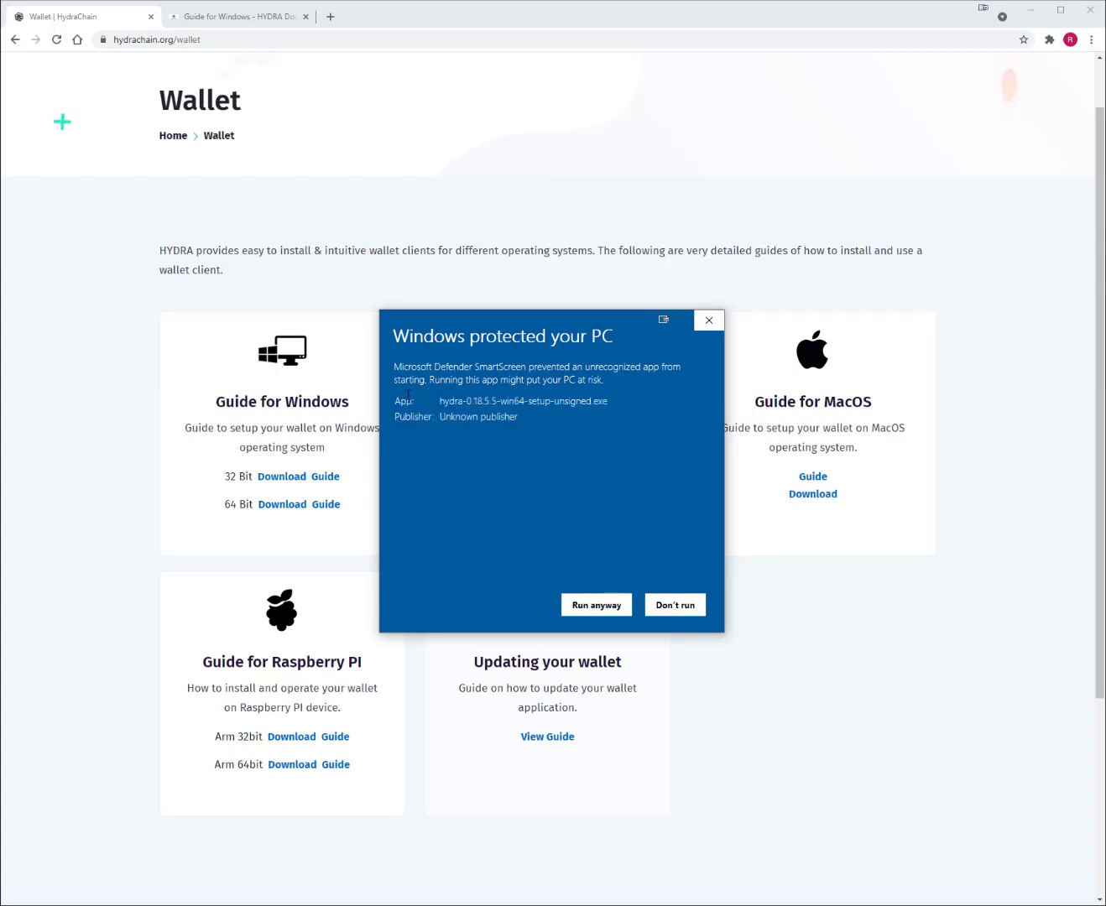
{"action": "left_click", "coordinate": [595, 611]}
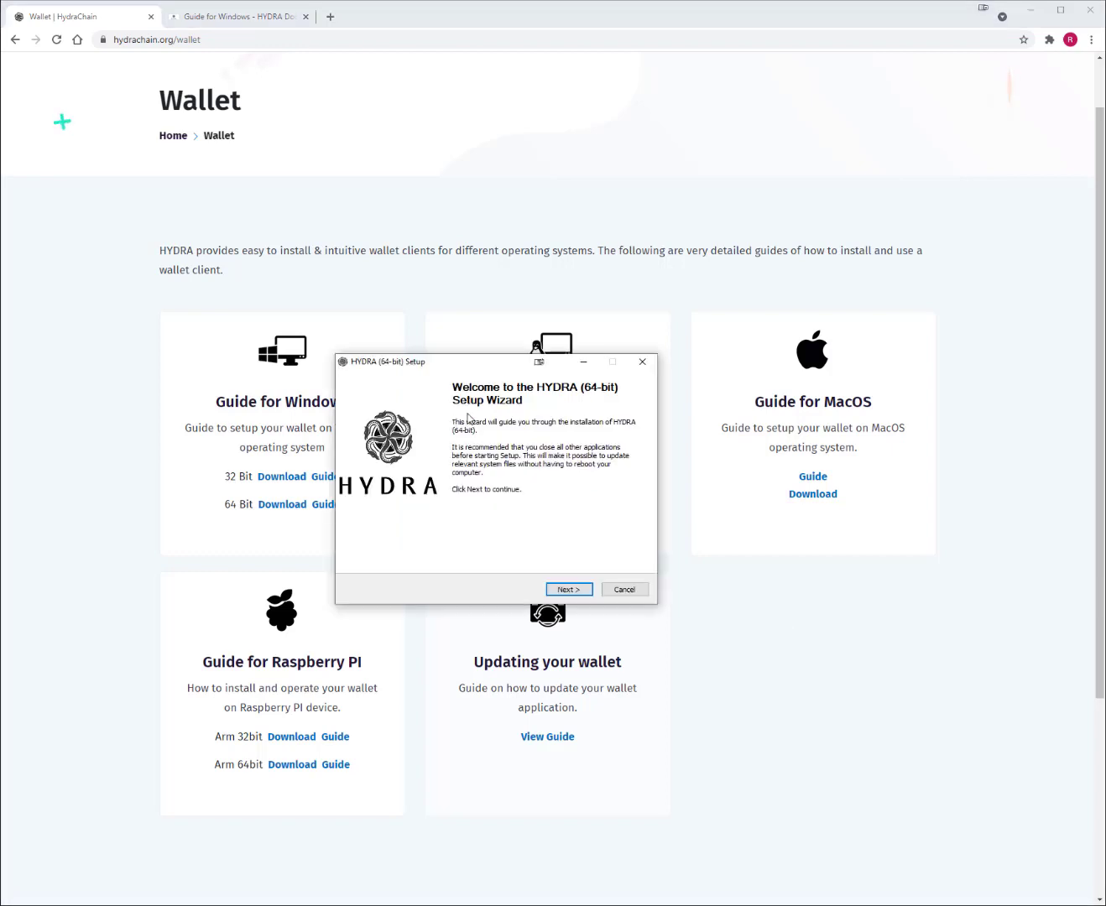
{"action": "left_click", "coordinate": [570, 590]}
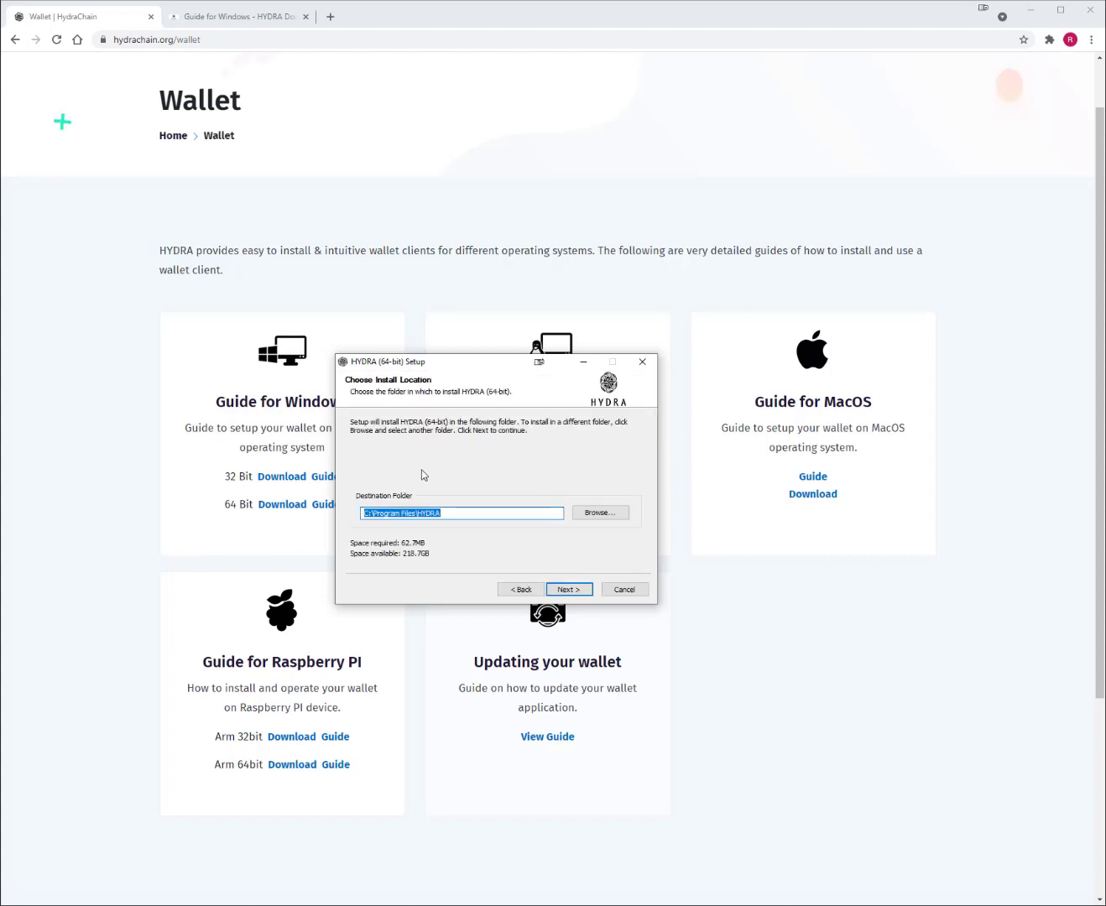
{"action": "left_click", "coordinate": [569, 590]}
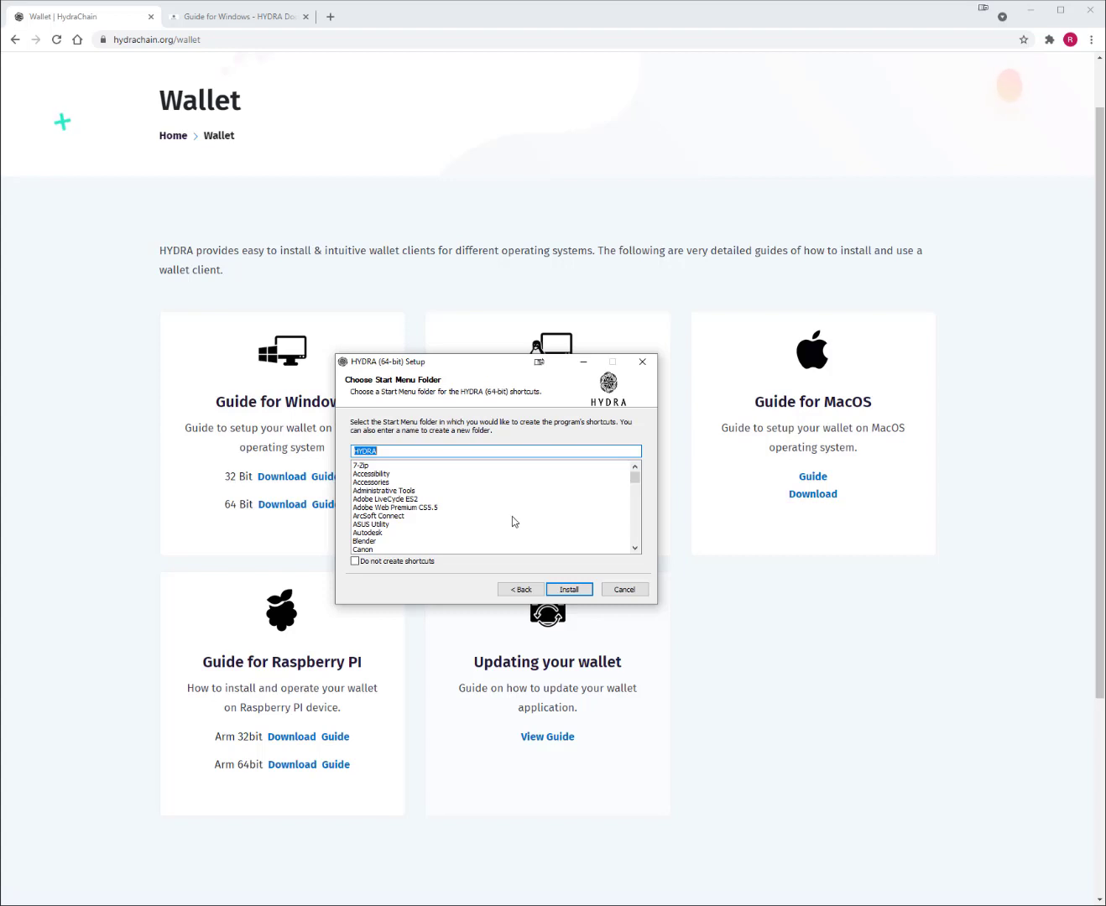
{"action": "left_click", "coordinate": [569, 590]}
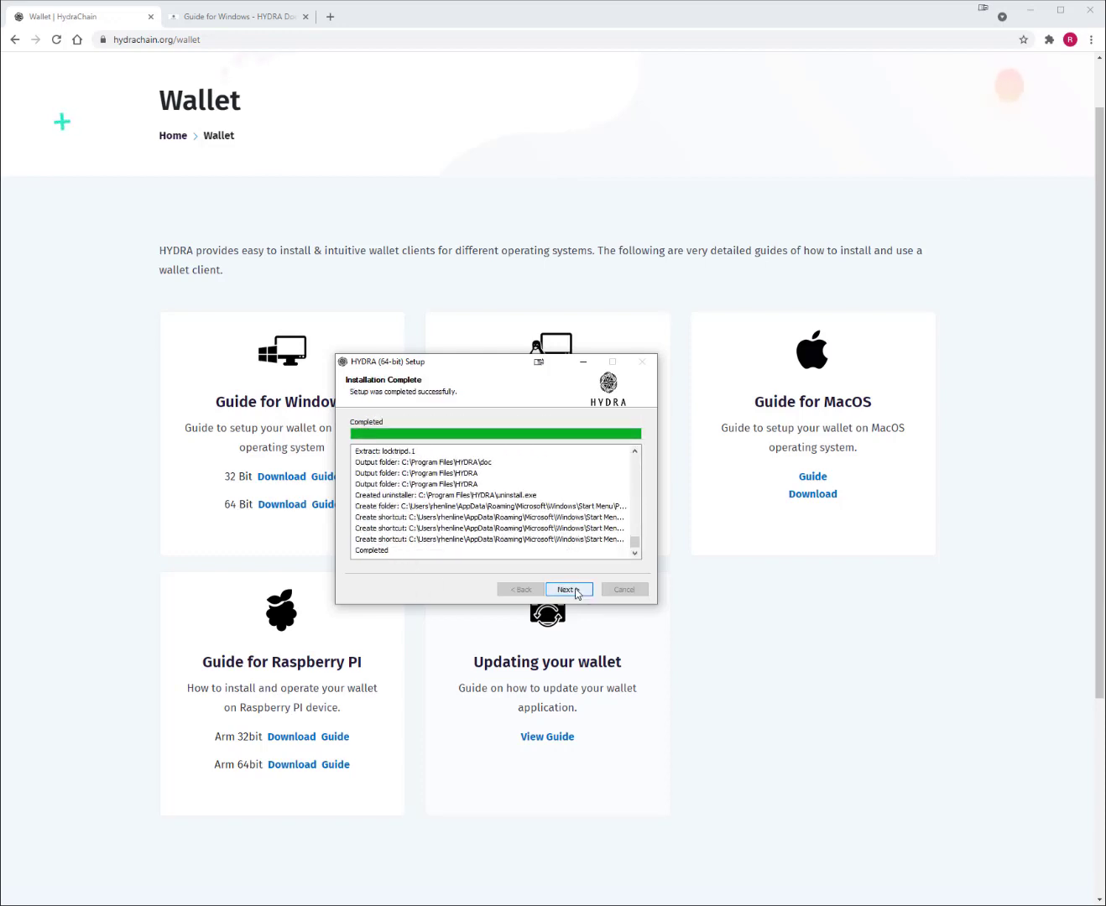
{"action": "left_click", "coordinate": [568, 590]}
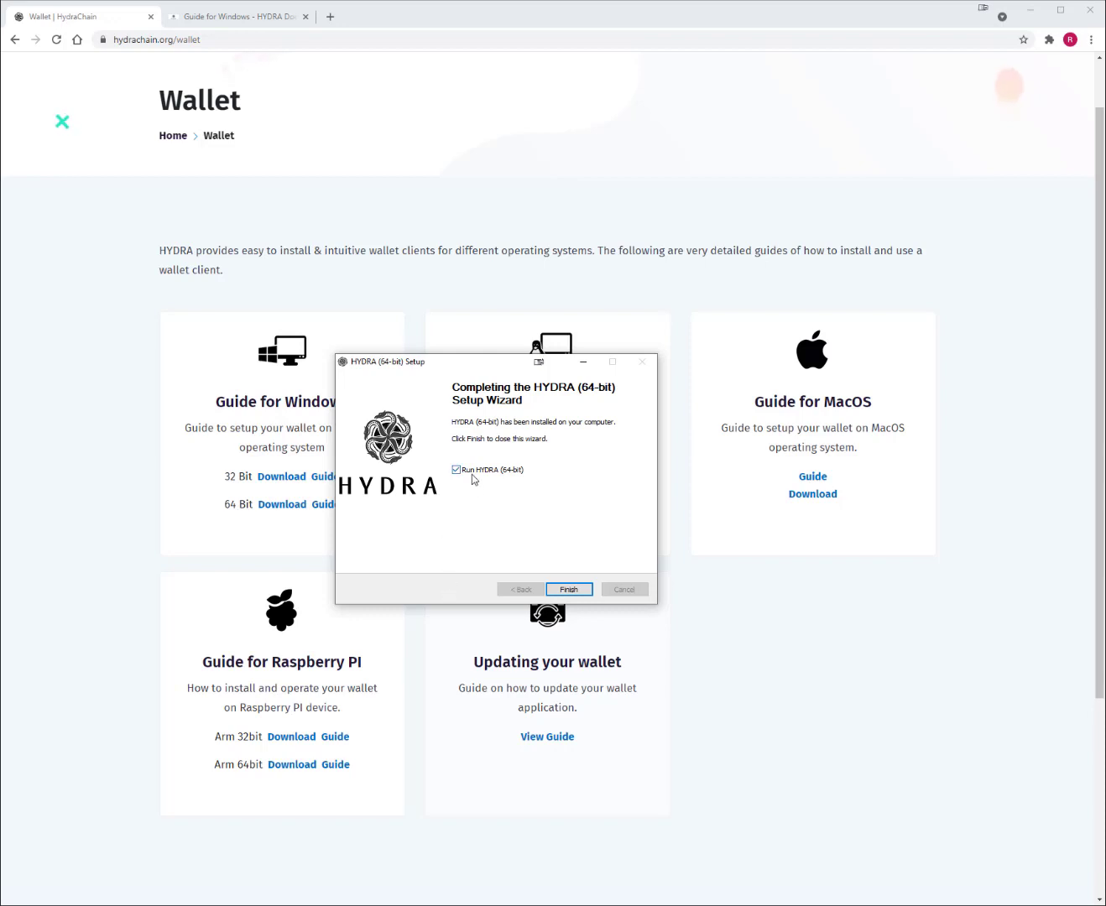
{"action": "key", "text": "Return"}
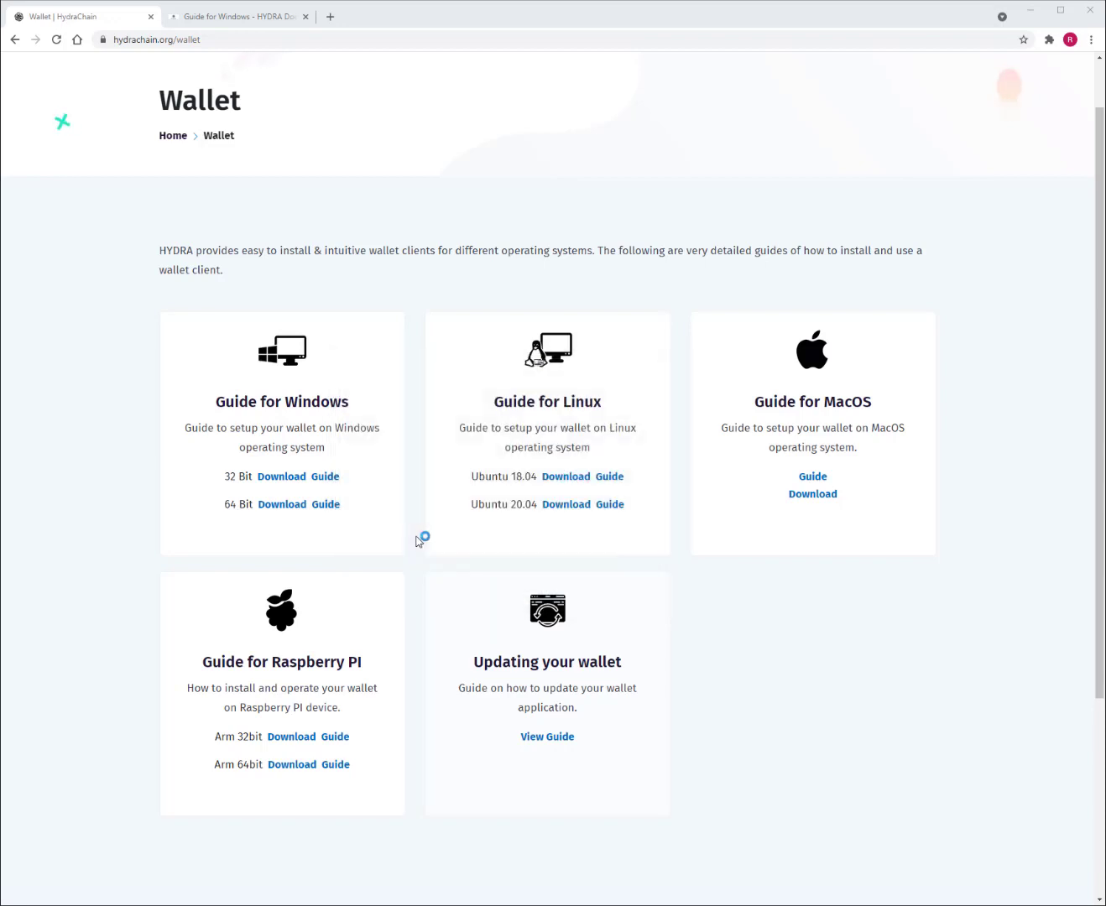
- Move the HYDRA splash aside, let the zero-balance testnet wallet load, then return to Chrome
{"action": "left_click_drag", "start_coordinate": [582, 388], "coordinate": [557, 396]}
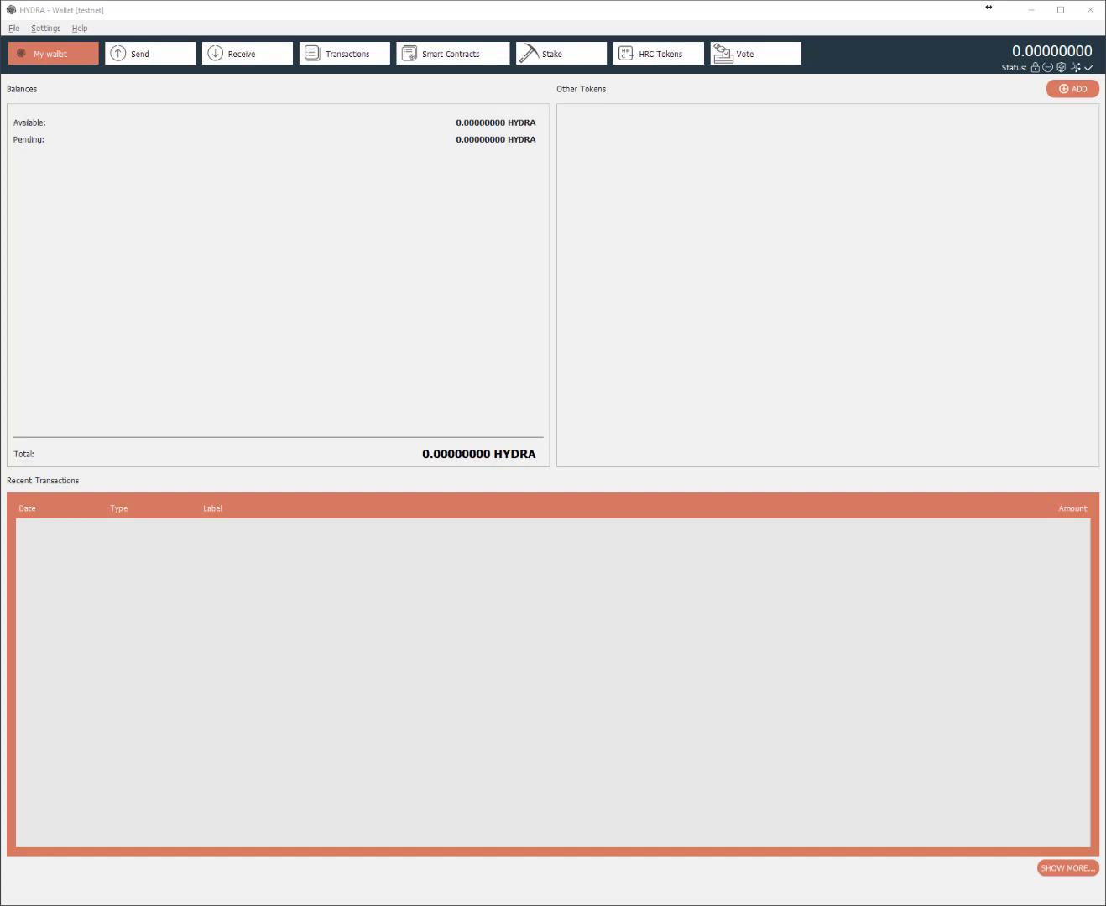
{"action": "left_click", "coordinate": [73, 839]}
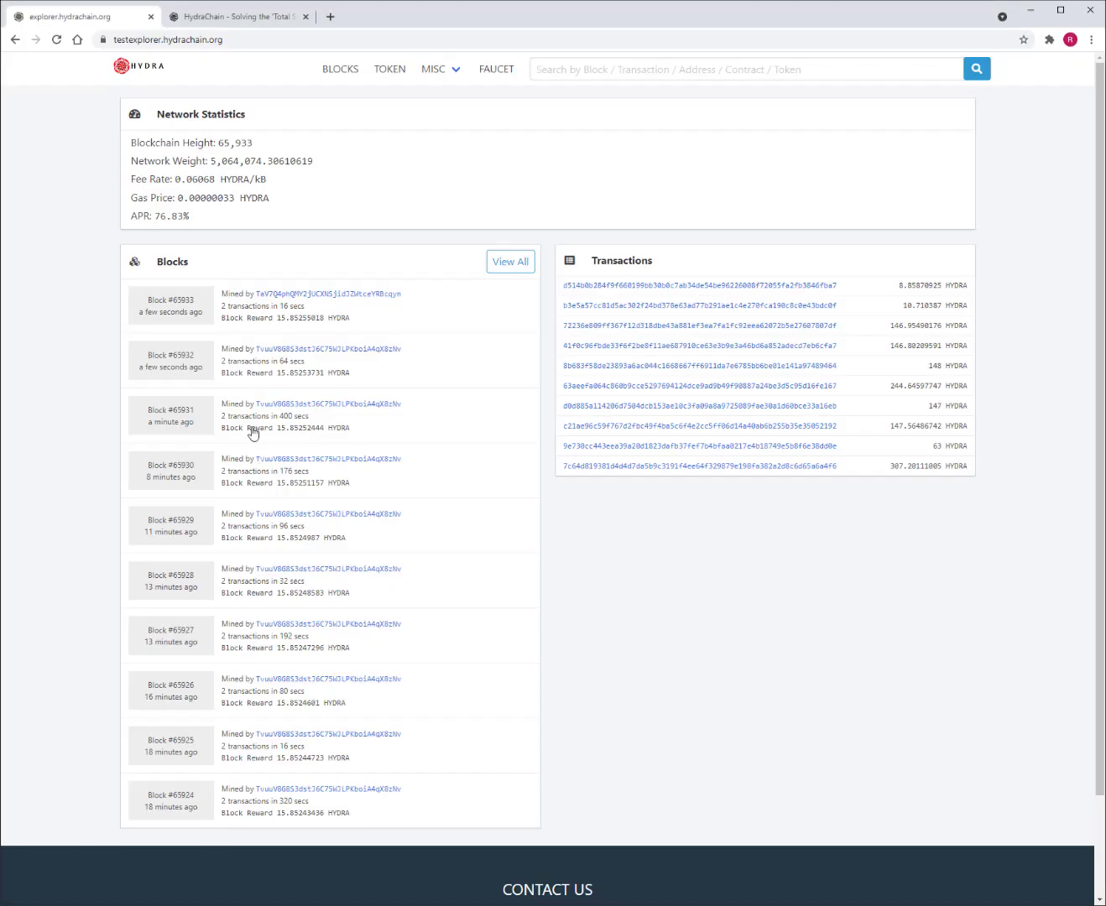
- Switch to the HydraChain homepage tab and scroll past the node map to Powerful Staking Economy
{"action": "left_click", "coordinate": [243, 19]}
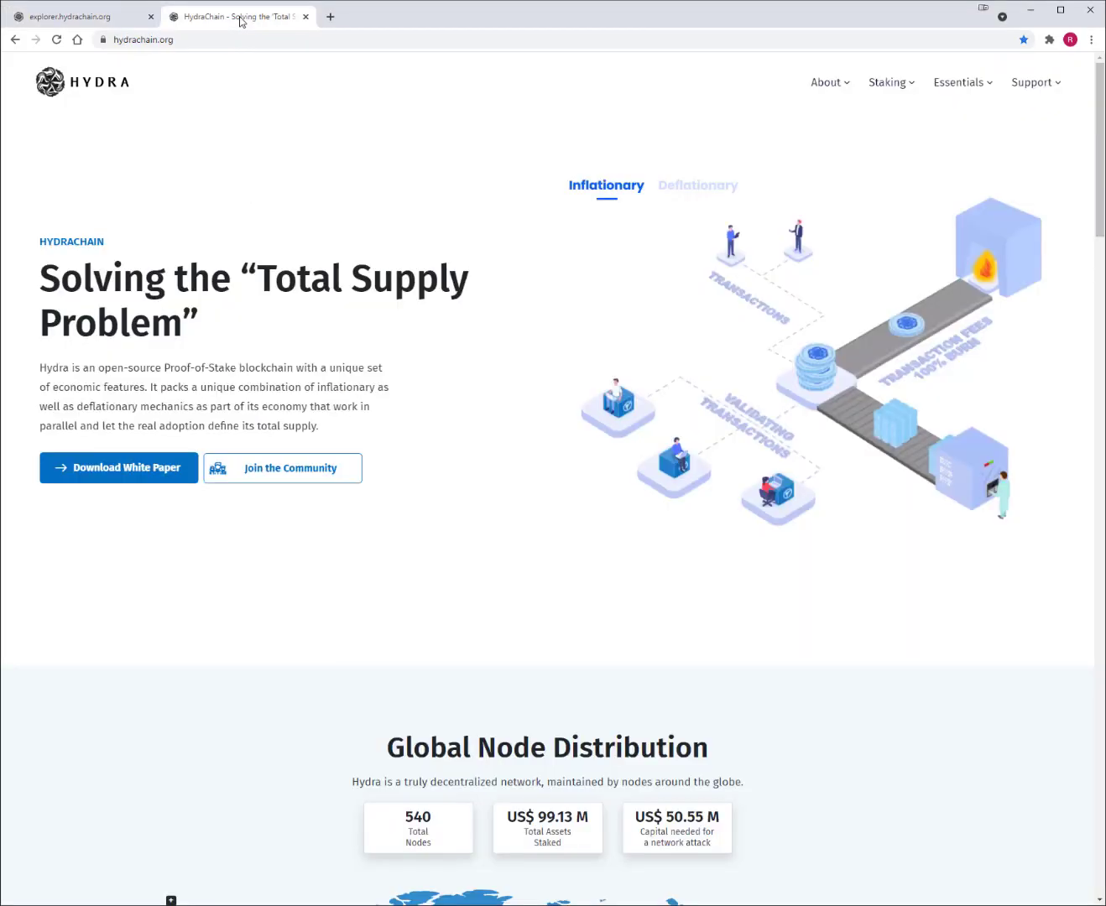
{"action": "scroll", "coordinate": [767, 537], "scroll_direction": "down", "scroll_amount": 2}
{"action": "scroll", "coordinate": [789, 539], "scroll_direction": "down", "scroll_amount": 5}
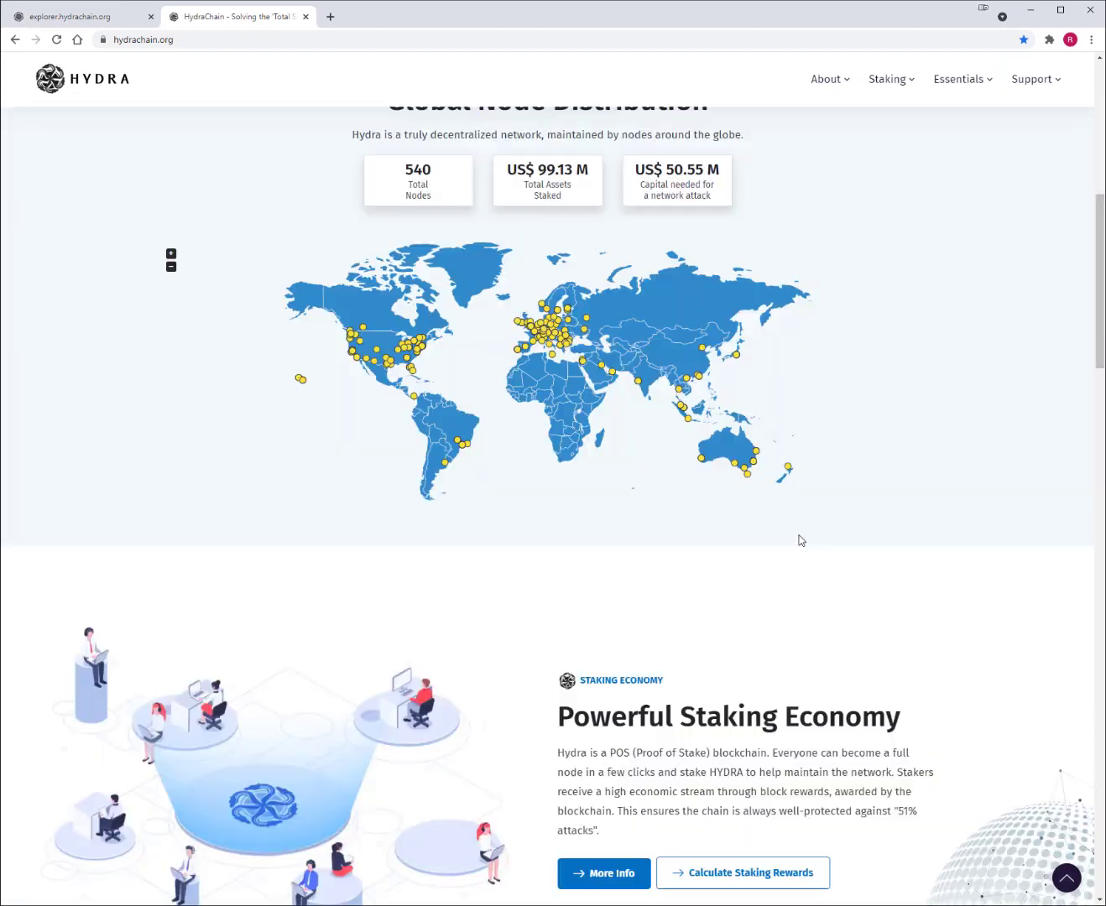
{"action": "scroll", "coordinate": [797, 537], "scroll_direction": "up", "scroll_amount": 4}
{"action": "scroll", "coordinate": [792, 534], "scroll_direction": "up", "scroll_amount": 4}
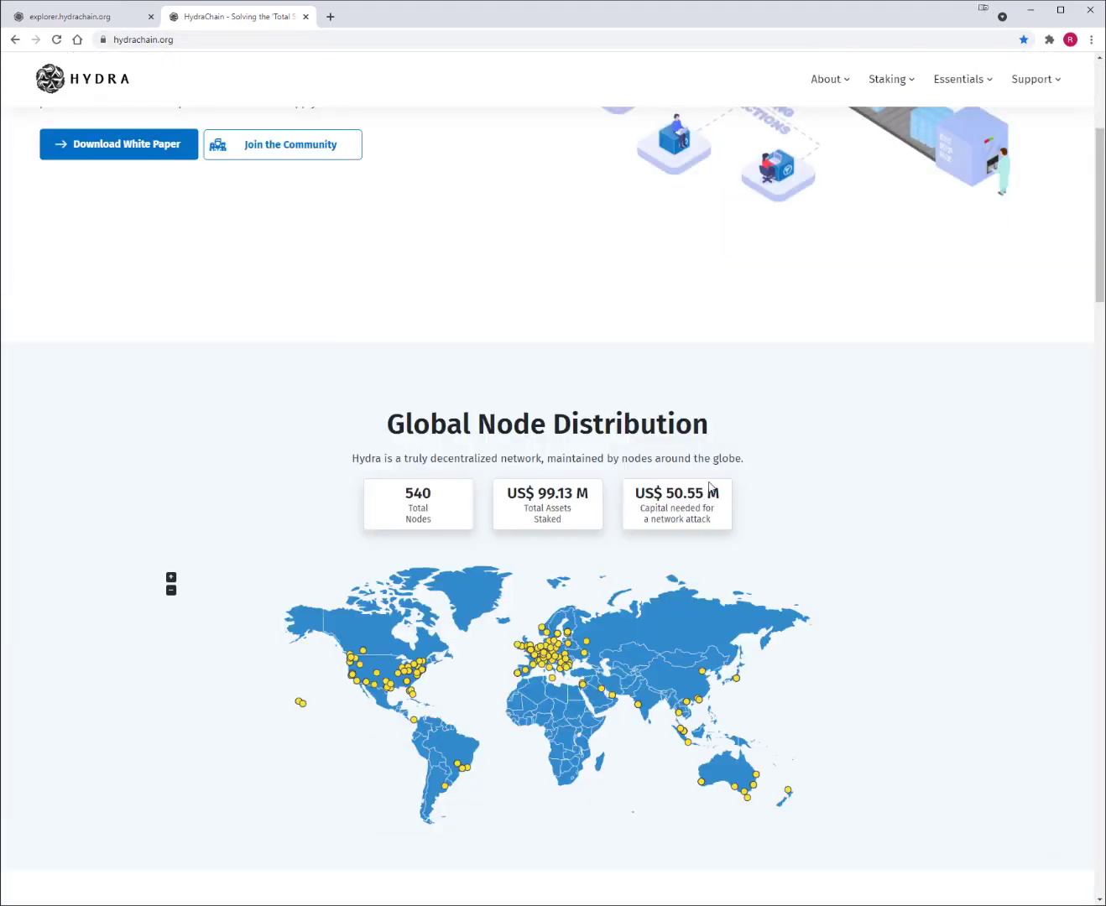
{"action": "scroll", "coordinate": [659, 476], "scroll_direction": "down", "scroll_amount": 5}
{"action": "scroll", "coordinate": [709, 483], "scroll_direction": "down", "scroll_amount": 2}
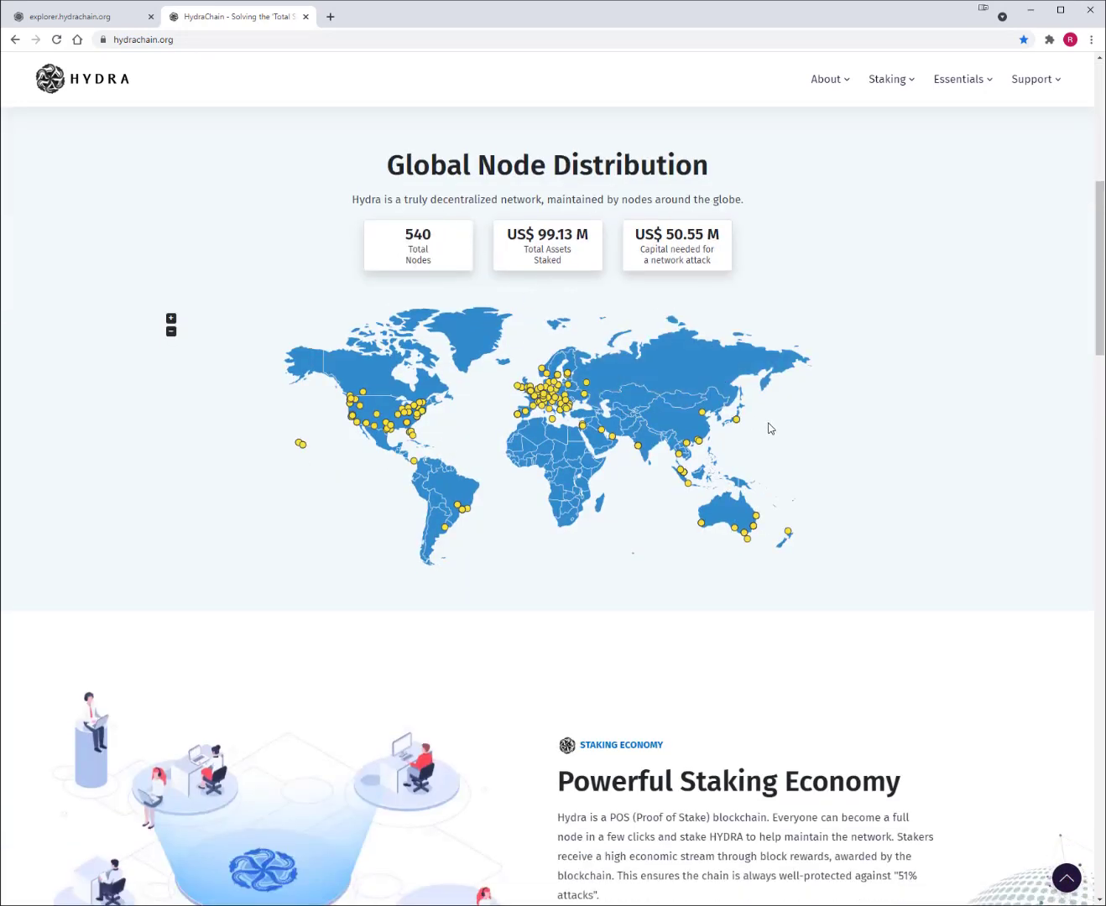
{"action": "scroll", "coordinate": [765, 426], "scroll_direction": "down", "scroll_amount": 3}
{"action": "scroll", "coordinate": [623, 406], "scroll_direction": "down", "scroll_amount": 3}
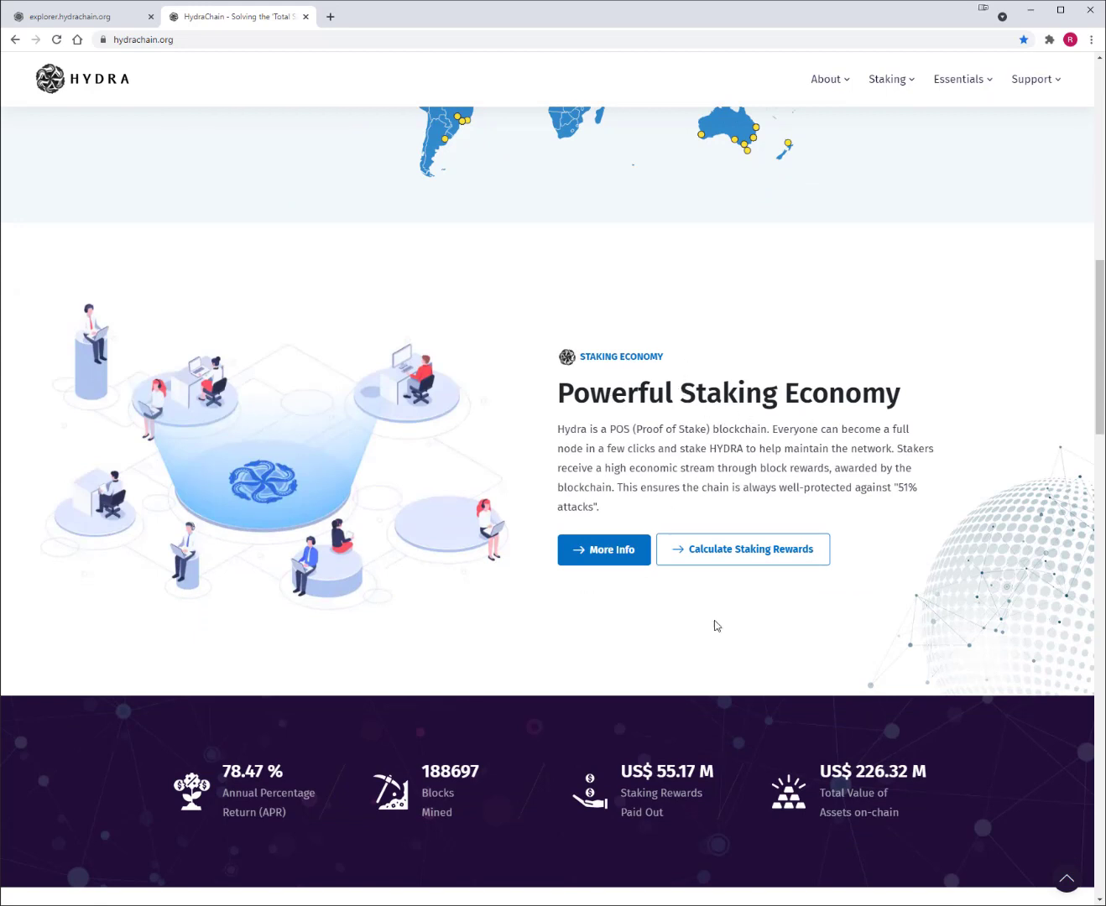
- Bring up the Calculate Staking Rewards calculator and focus its HYDRA stake amount field
{"action": "left_click", "coordinate": [750, 546]}
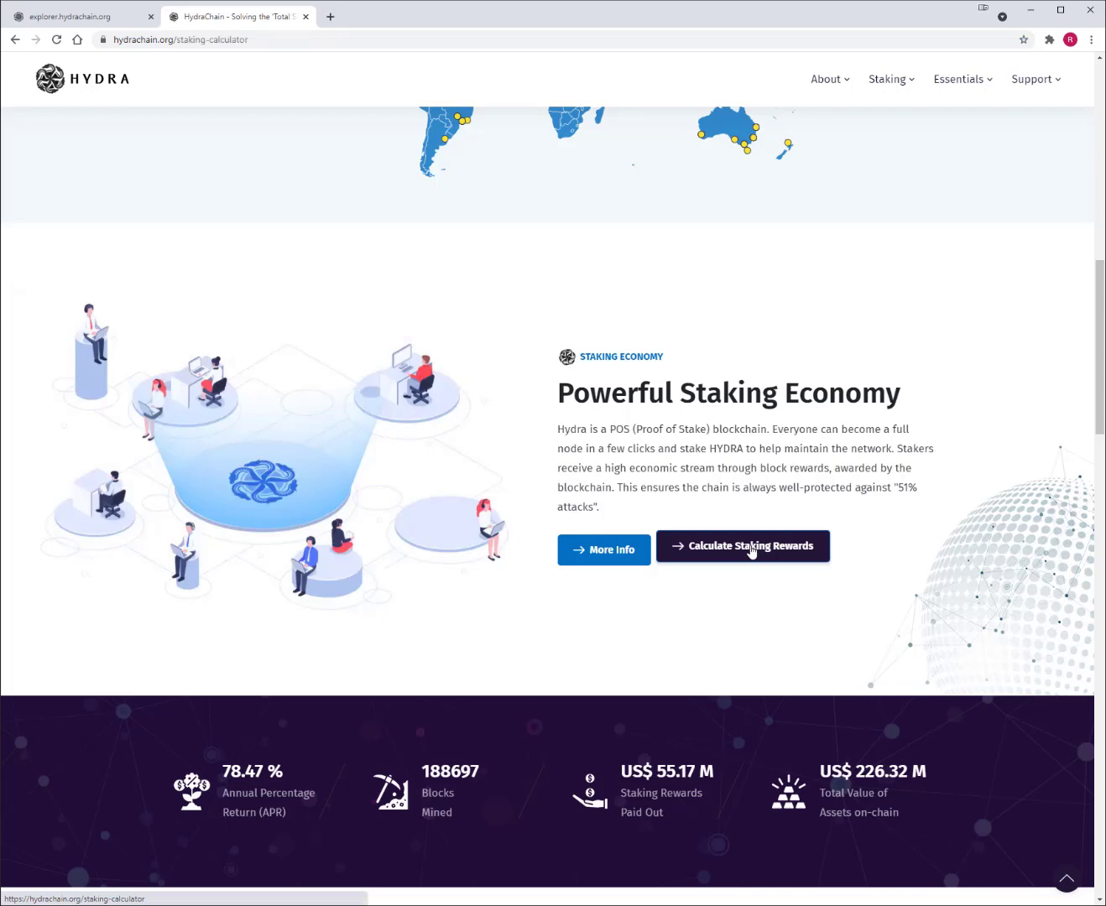
{"action": "scroll", "coordinate": [211, 480], "scroll_direction": "down", "scroll_amount": 2}
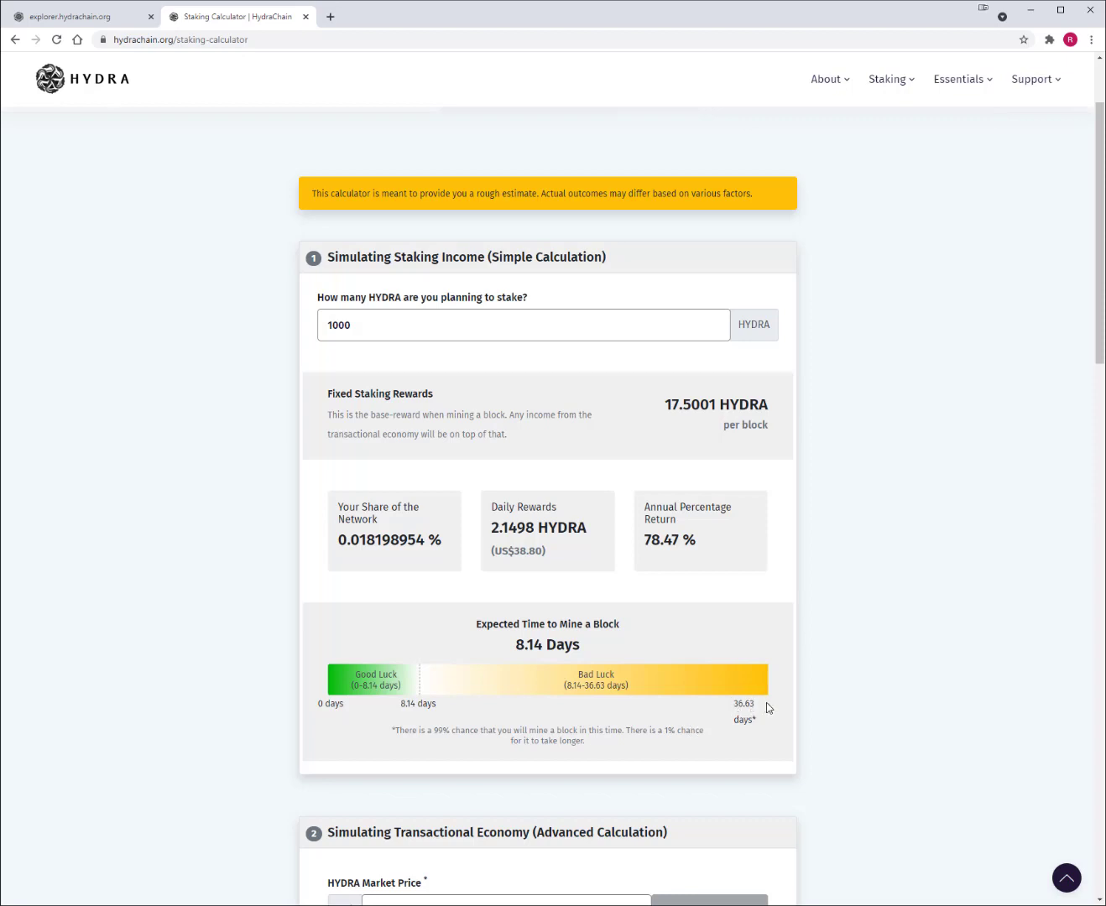
{"action": "left_click", "coordinate": [351, 325]}
- Enter a 1000 HYDRA stake (17.5001 per block, 78.47% annual), then return to the wallet
{"action": "left_click_drag", "start_coordinate": [343, 325], "coordinate": [325, 325]}
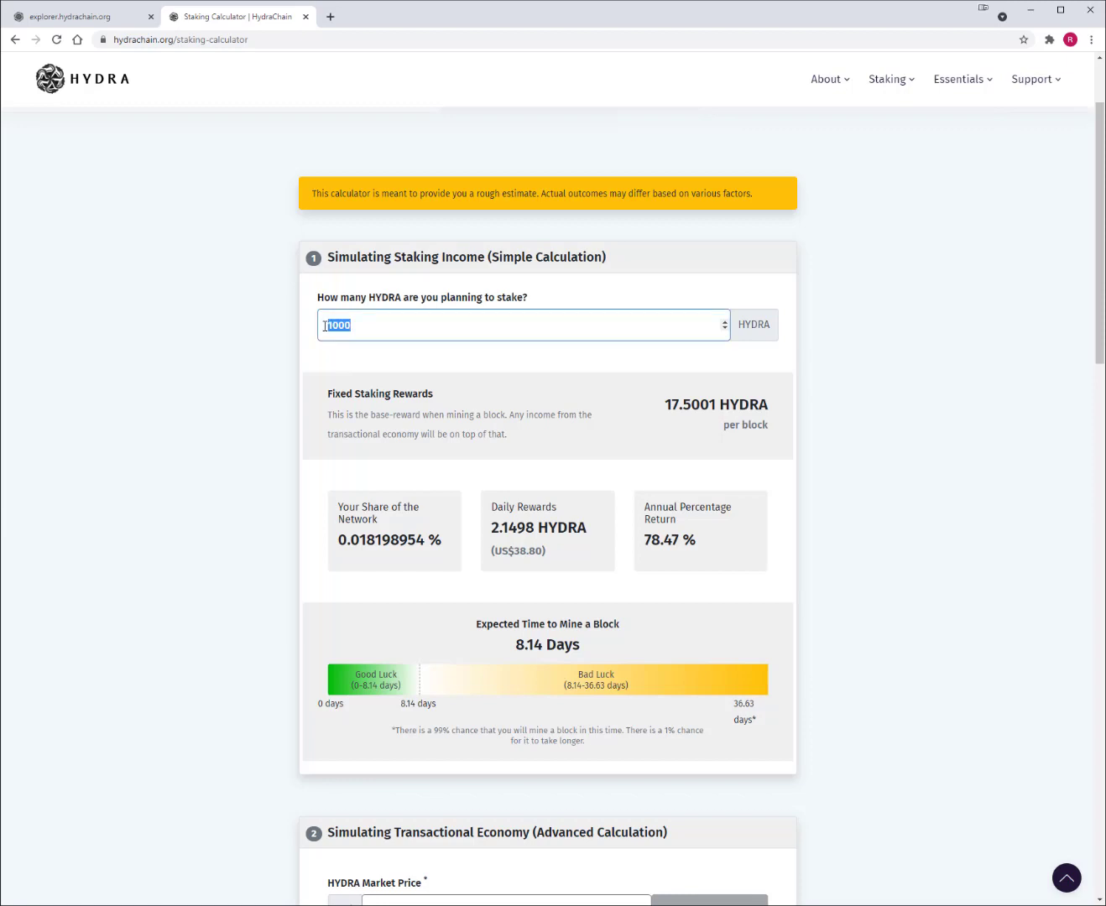
{"action": "type", "text": "10"}
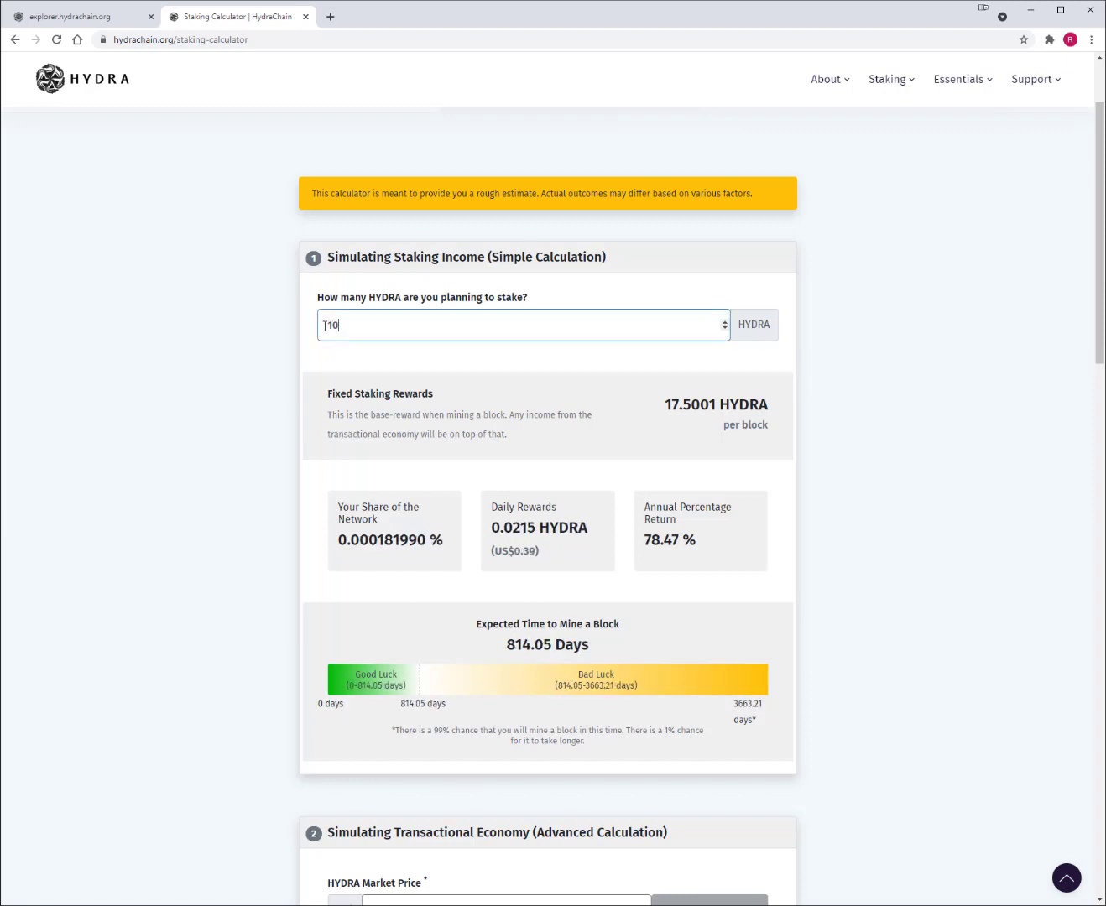
{"action": "type", "text": "0"}
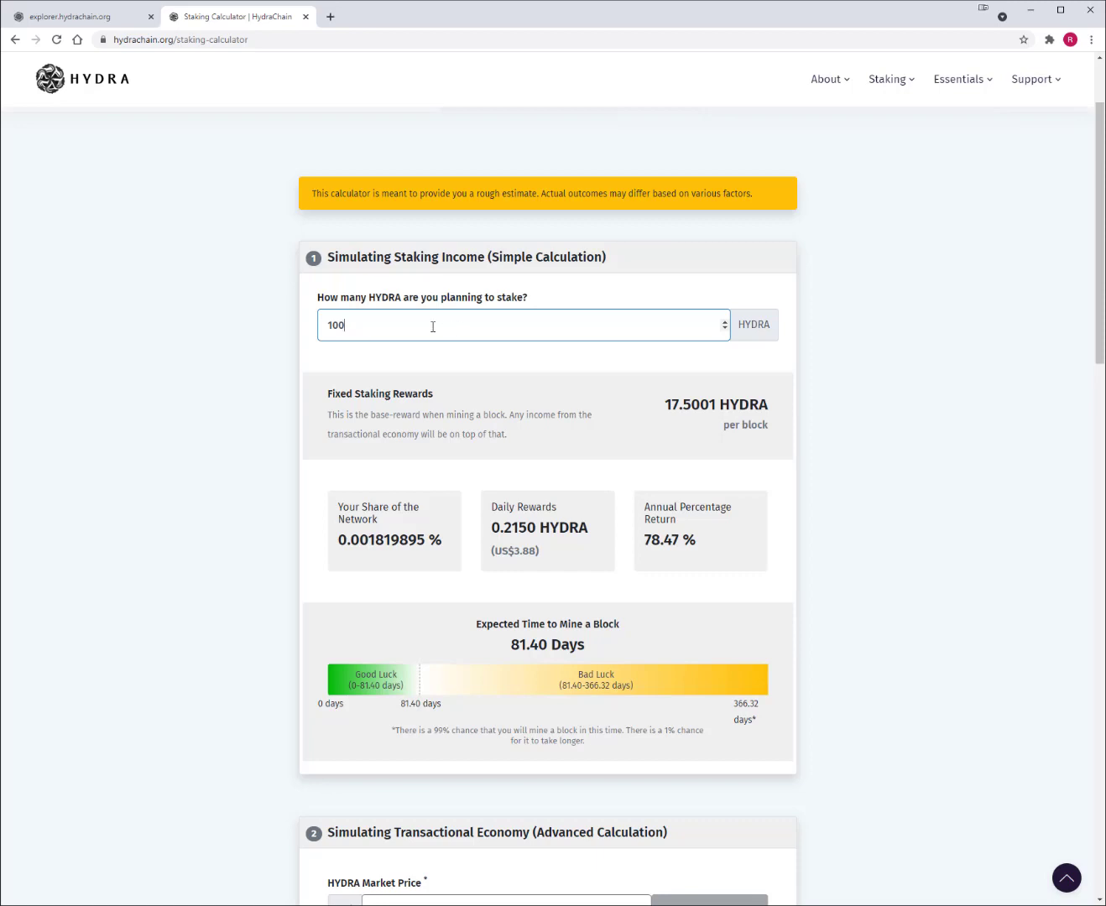
{"action": "type", "text": "0"}
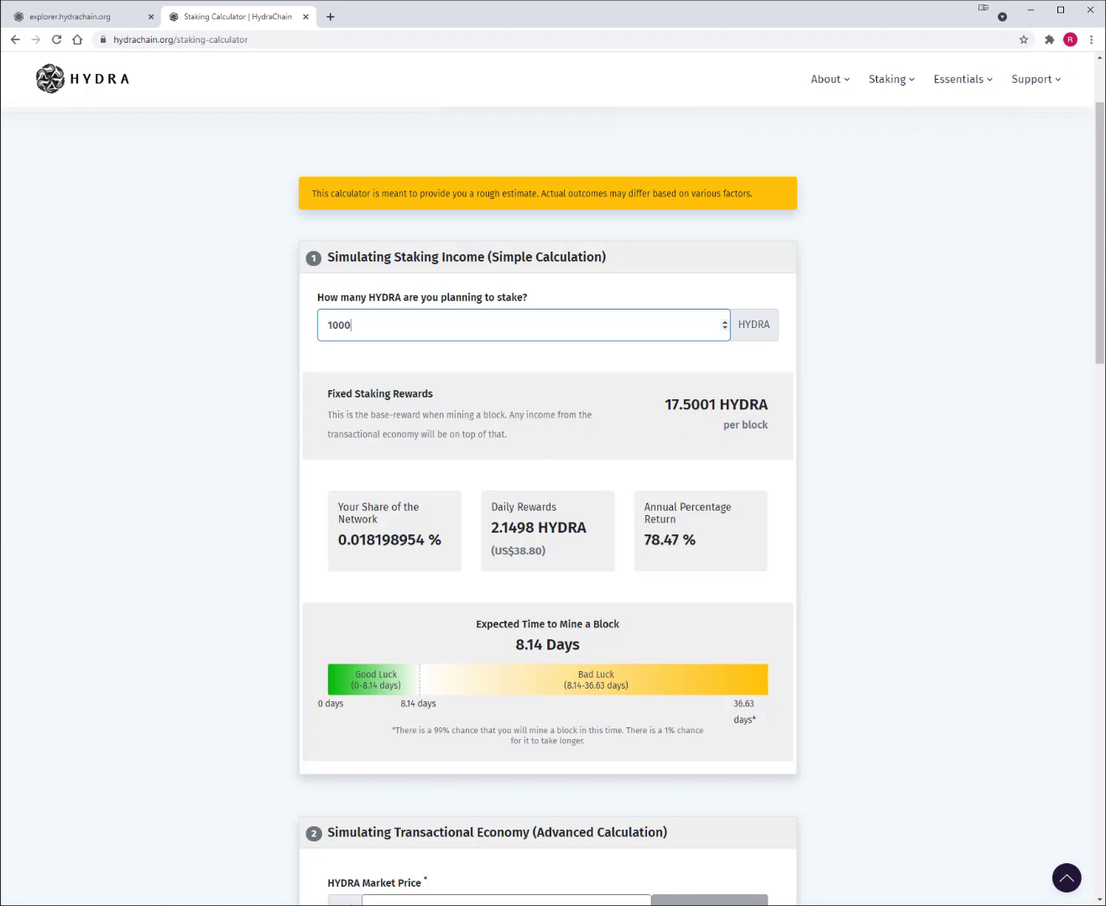
{"action": "left_click", "coordinate": [73, 905]}
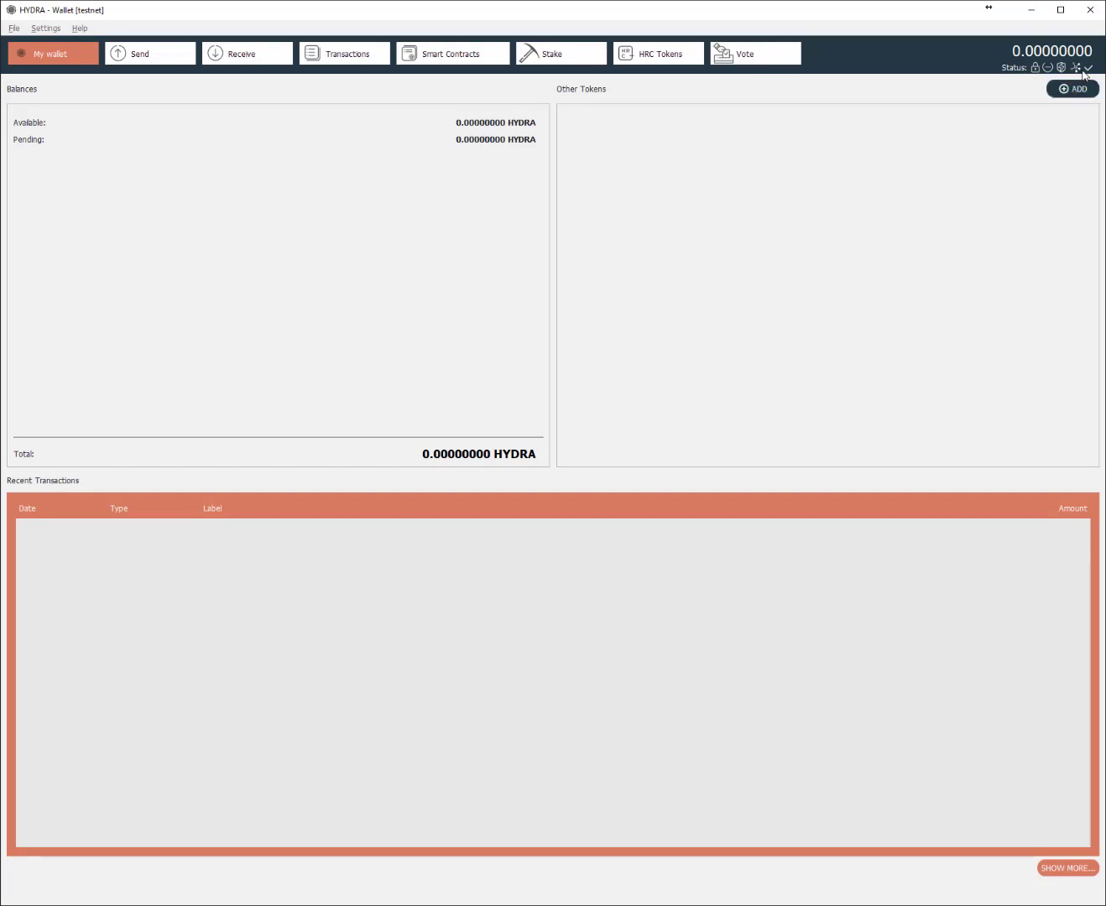
- Copy the default receiving address from the wallet's Receive page and go back to Chrome
{"action": "mouse_move", "coordinate": [1076, 71]}
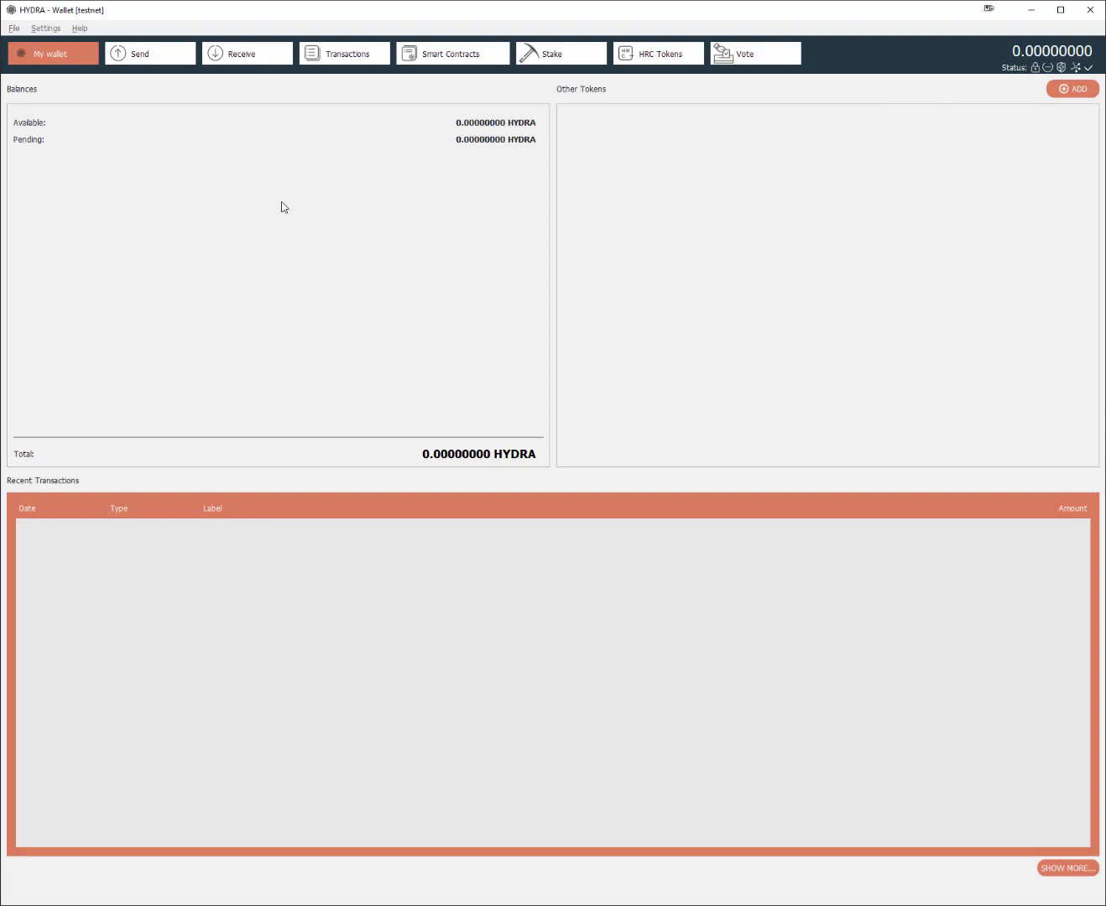
{"action": "left_click", "coordinate": [235, 54]}
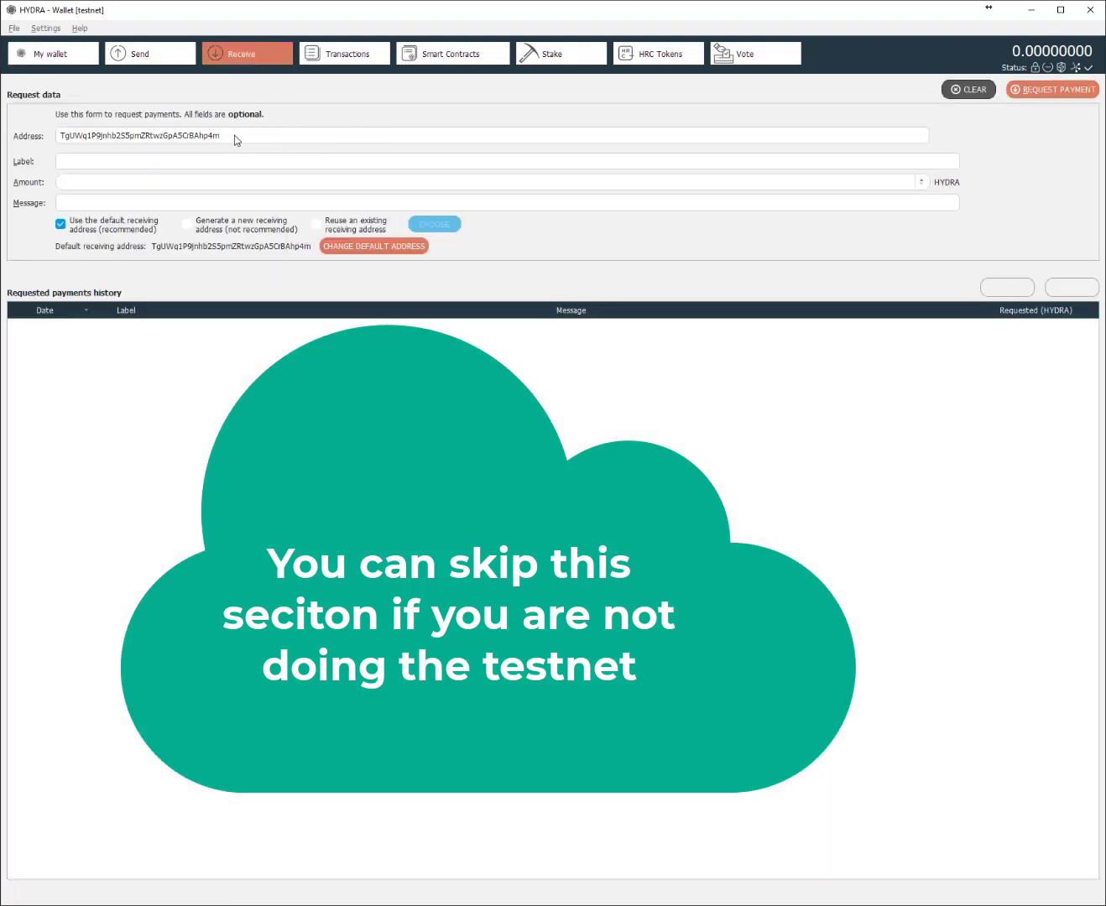
{"action": "left_click_drag", "start_coordinate": [234, 135], "coordinate": [63, 139]}
{"action": "key", "text": "ctrl+c"}
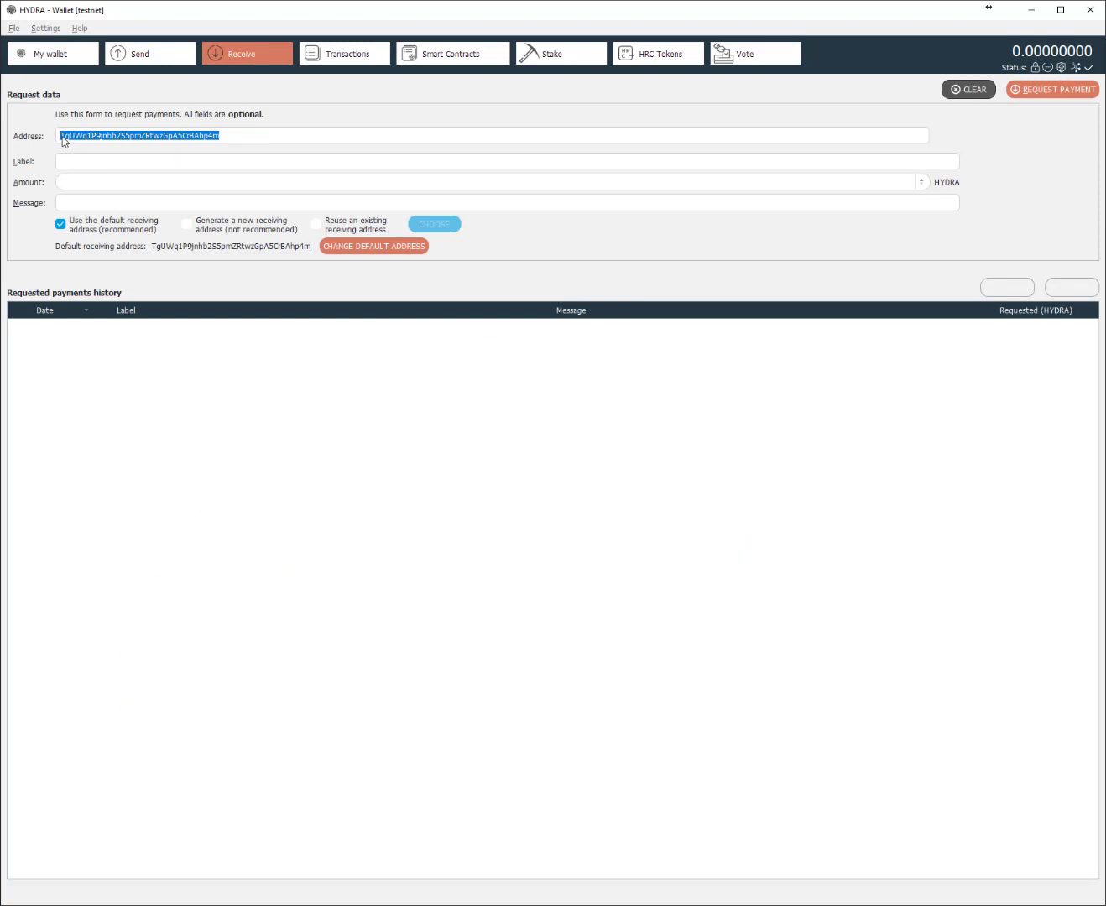
{"action": "left_click", "coordinate": [67, 898]}
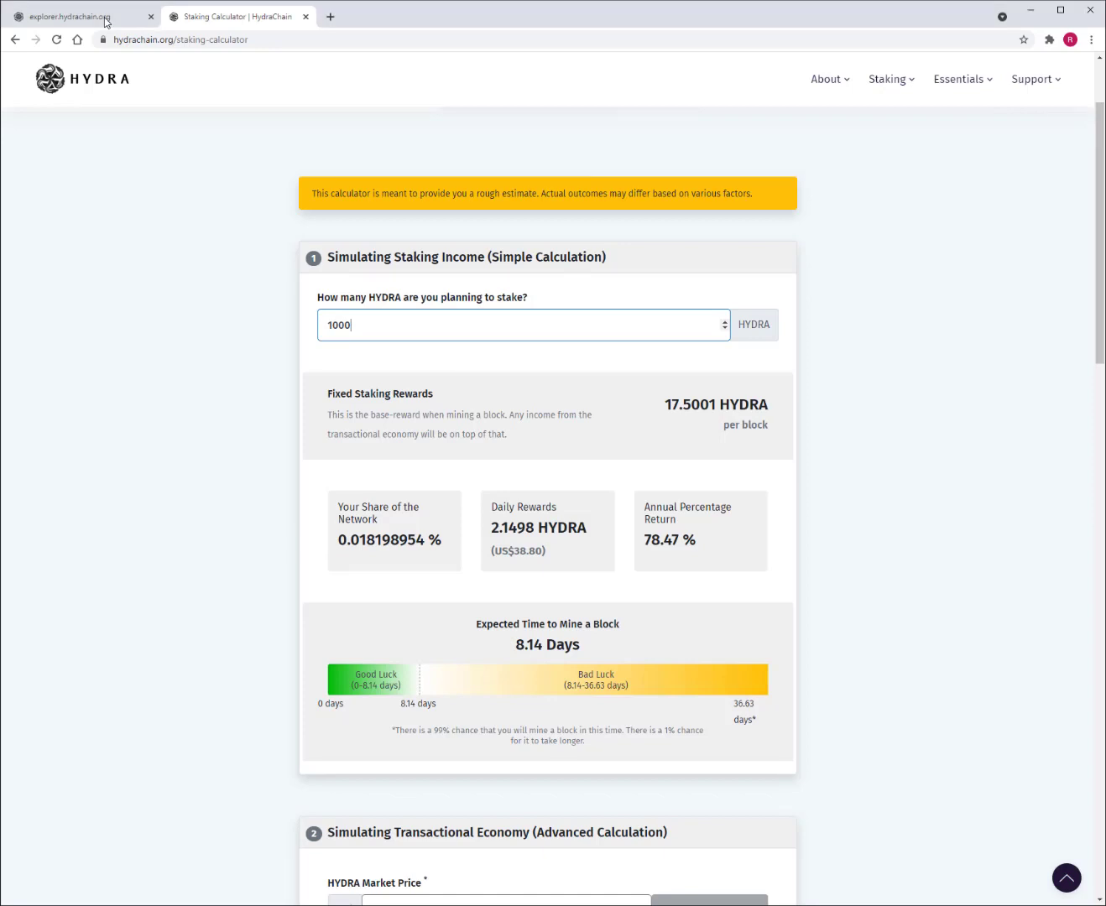
- Go from the block explorer to the testnet faucet and start the hCaptcha check
{"action": "left_click", "coordinate": [104, 22]}
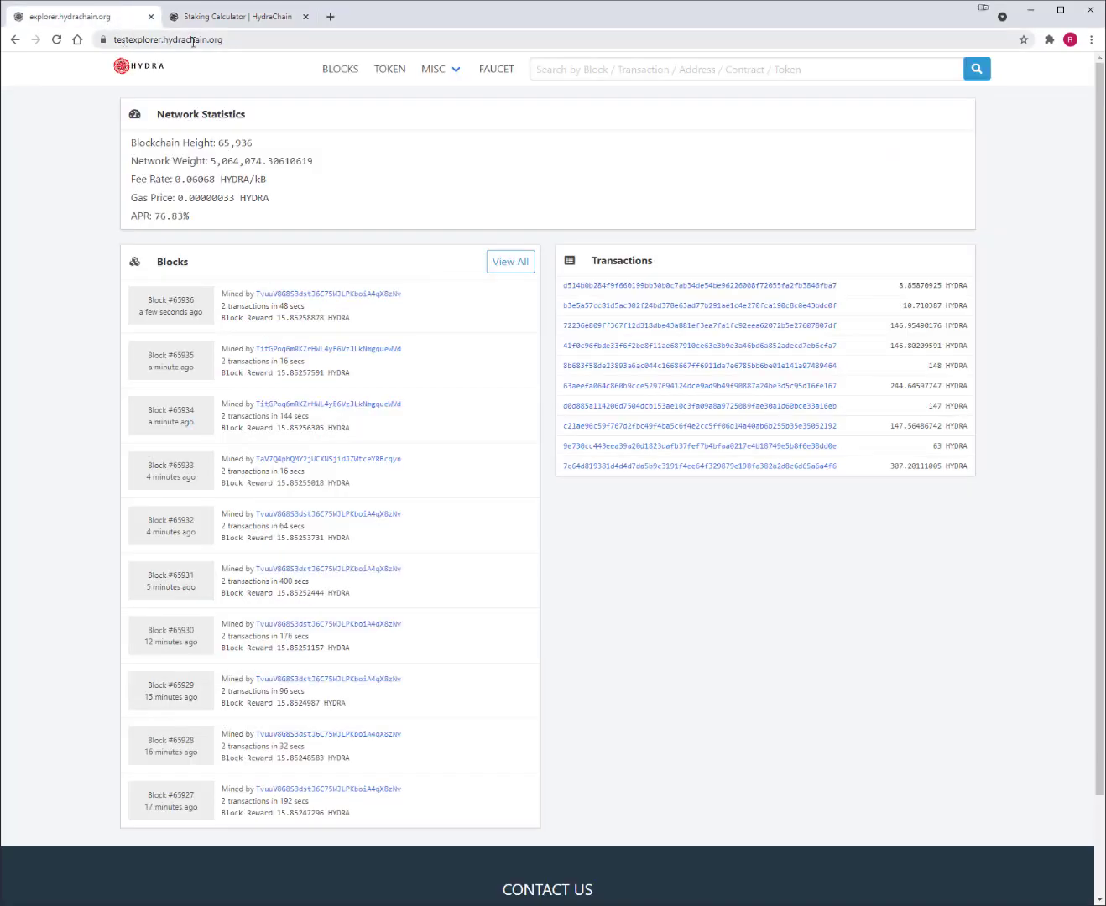
{"action": "left_click", "coordinate": [498, 73]}
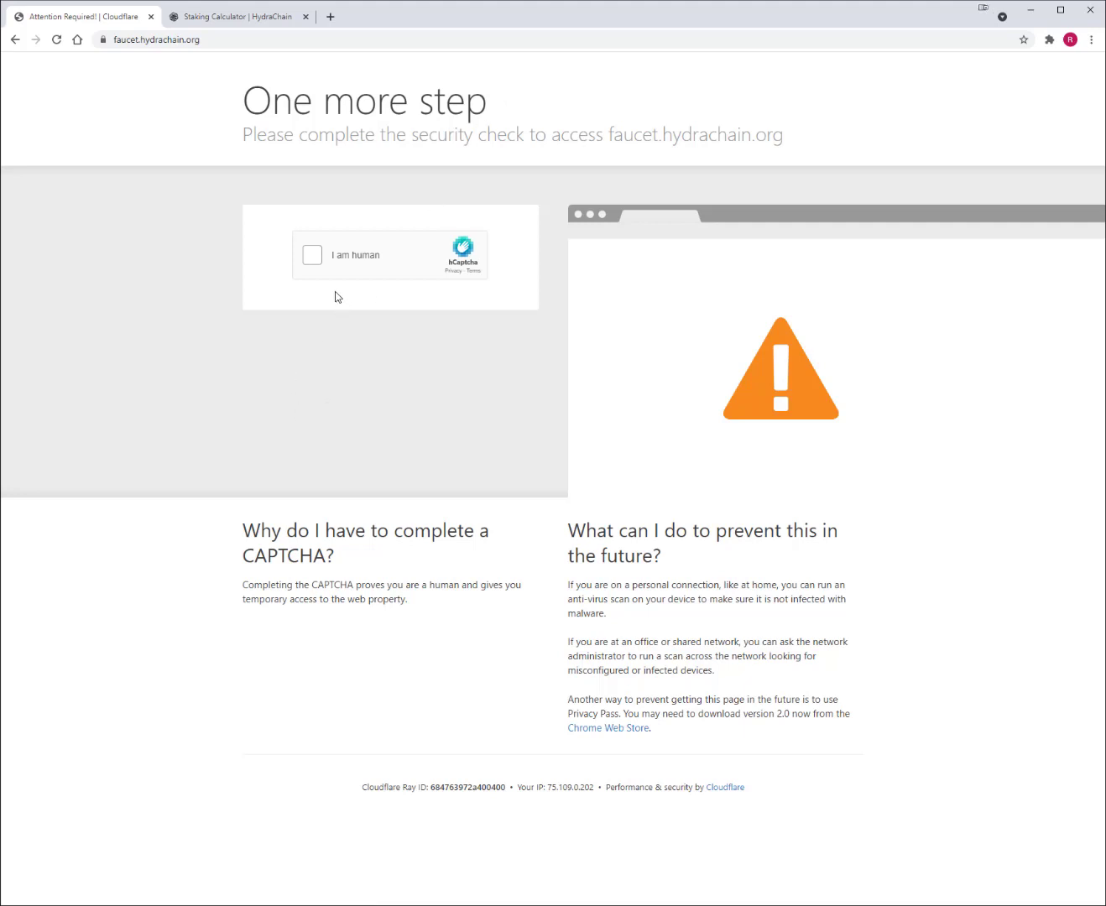
{"action": "left_click", "coordinate": [314, 260]}
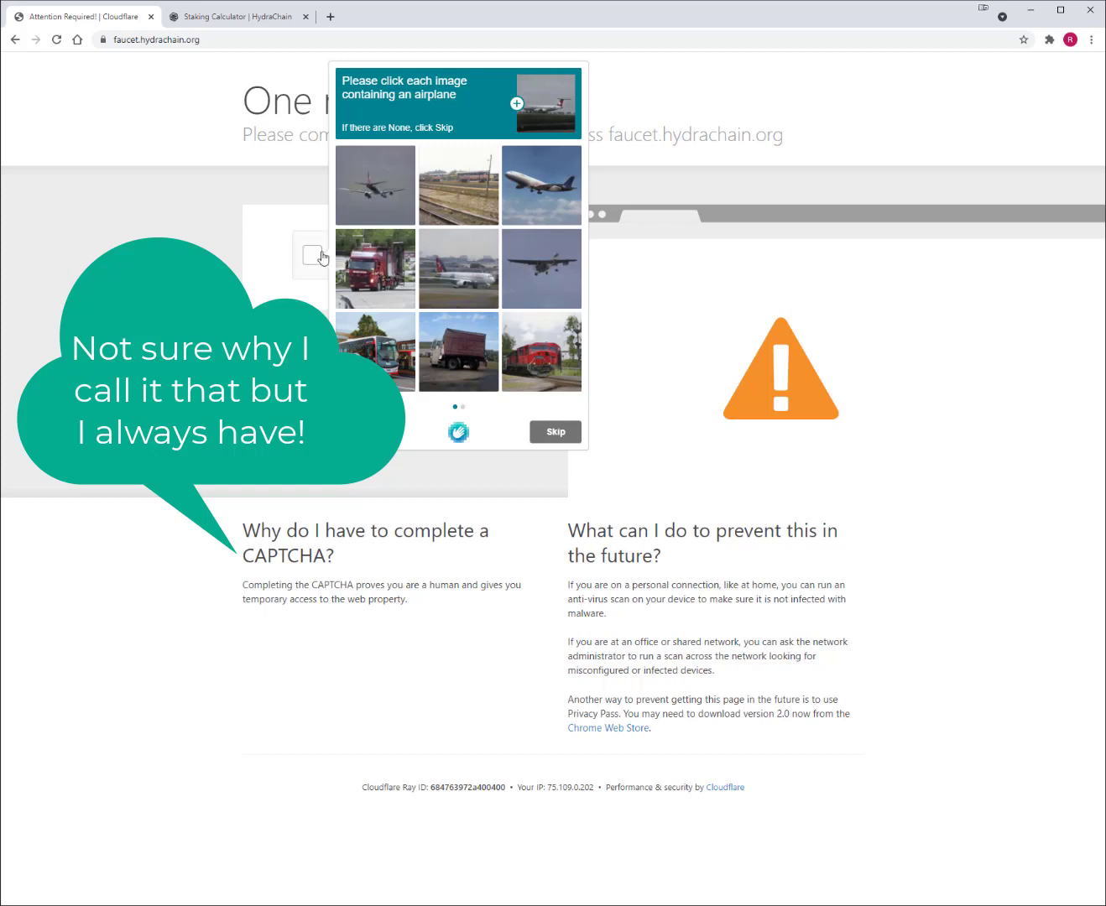
- Pick the airplane images in both challenge rounds and submit the verification
{"action": "left_click", "coordinate": [409, 192]}
{"action": "left_click", "coordinate": [553, 186]}
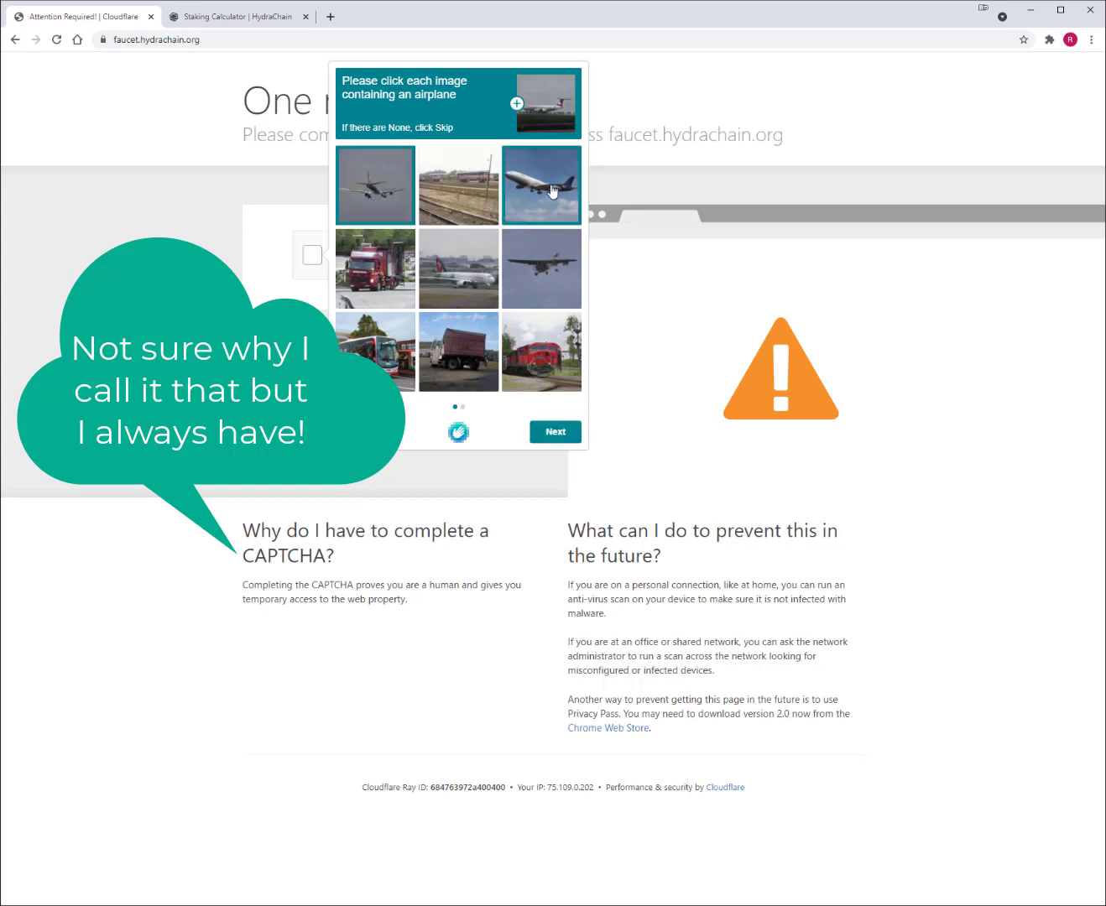
{"action": "left_click", "coordinate": [551, 258]}
{"action": "left_click", "coordinate": [457, 269]}
{"action": "left_click", "coordinate": [558, 431]}
{"action": "left_click", "coordinate": [458, 269]}
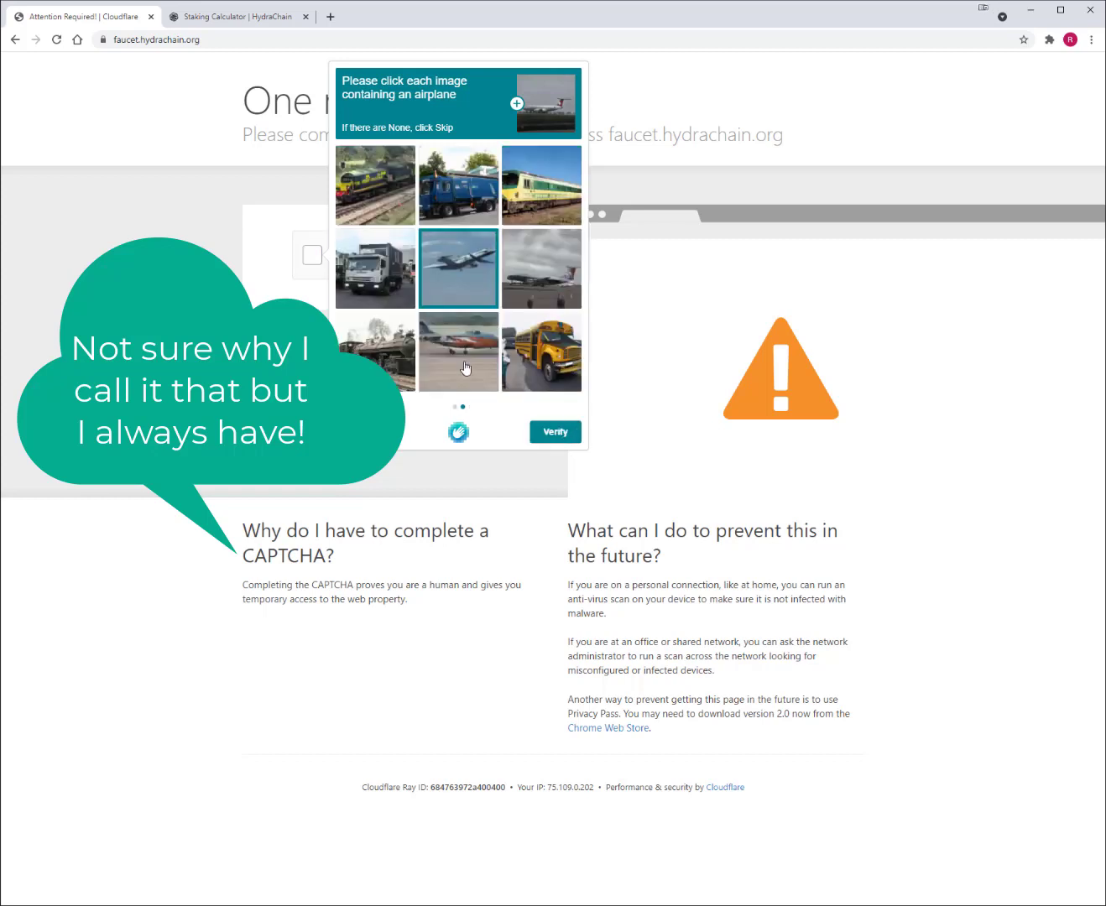
{"action": "left_click", "coordinate": [464, 365]}
{"action": "left_click", "coordinate": [554, 431]}
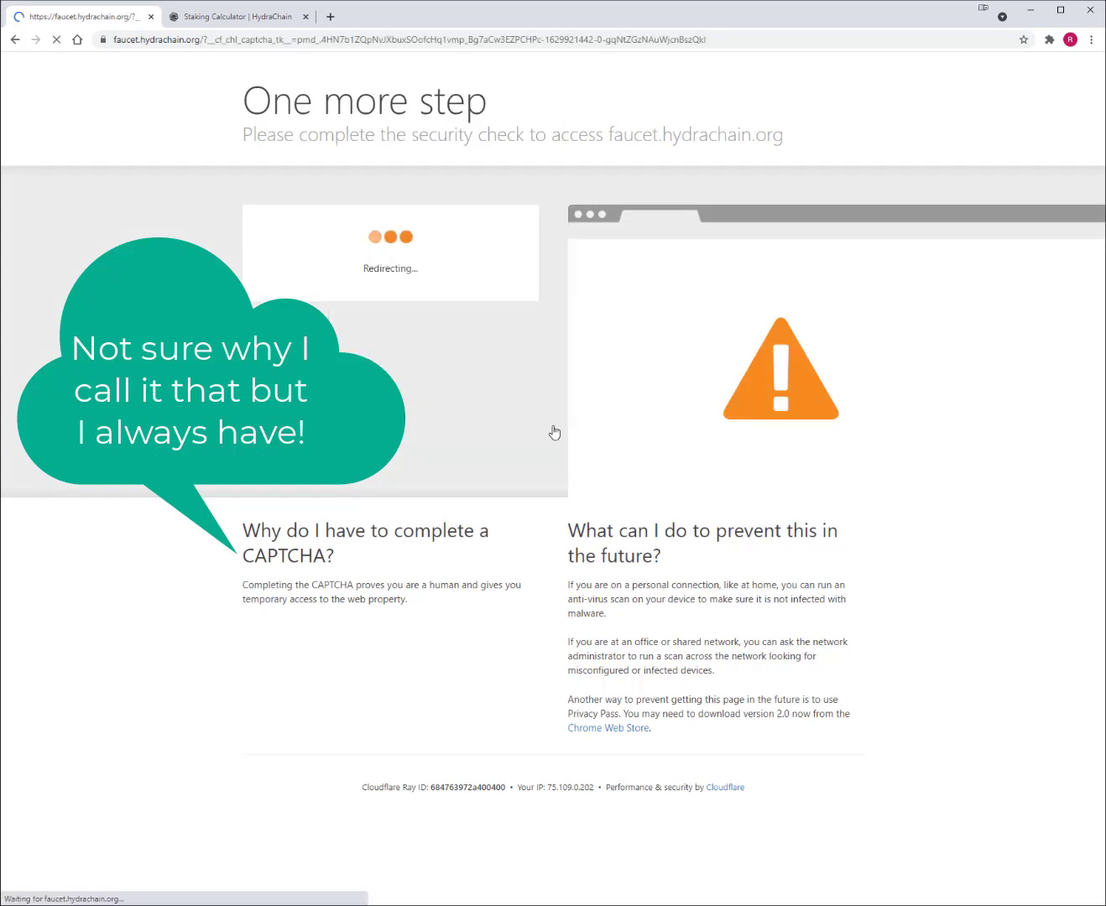
- Paste the wallet's receiving address into the faucet form and submit the 1000 HYDRA request
{"action": "left_click", "coordinate": [496, 308]}
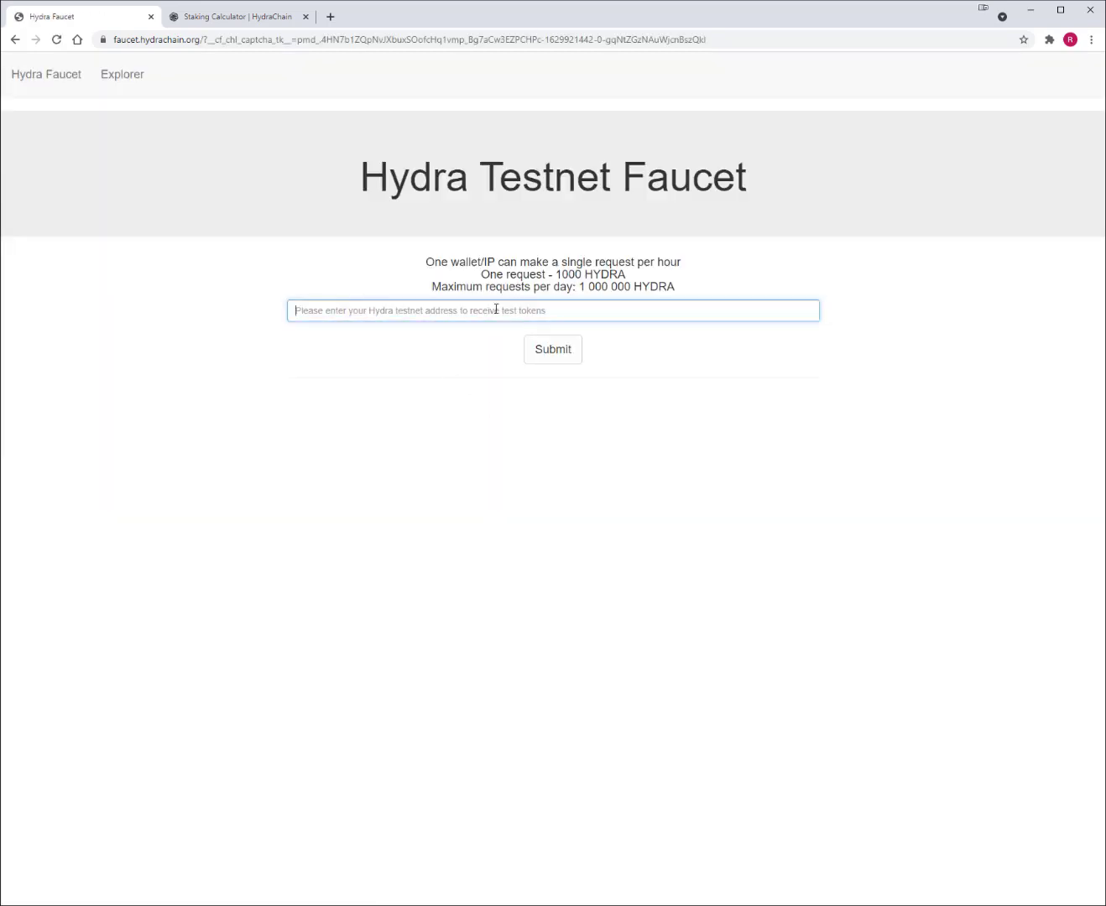
{"action": "key", "text": "ctrl+v"}
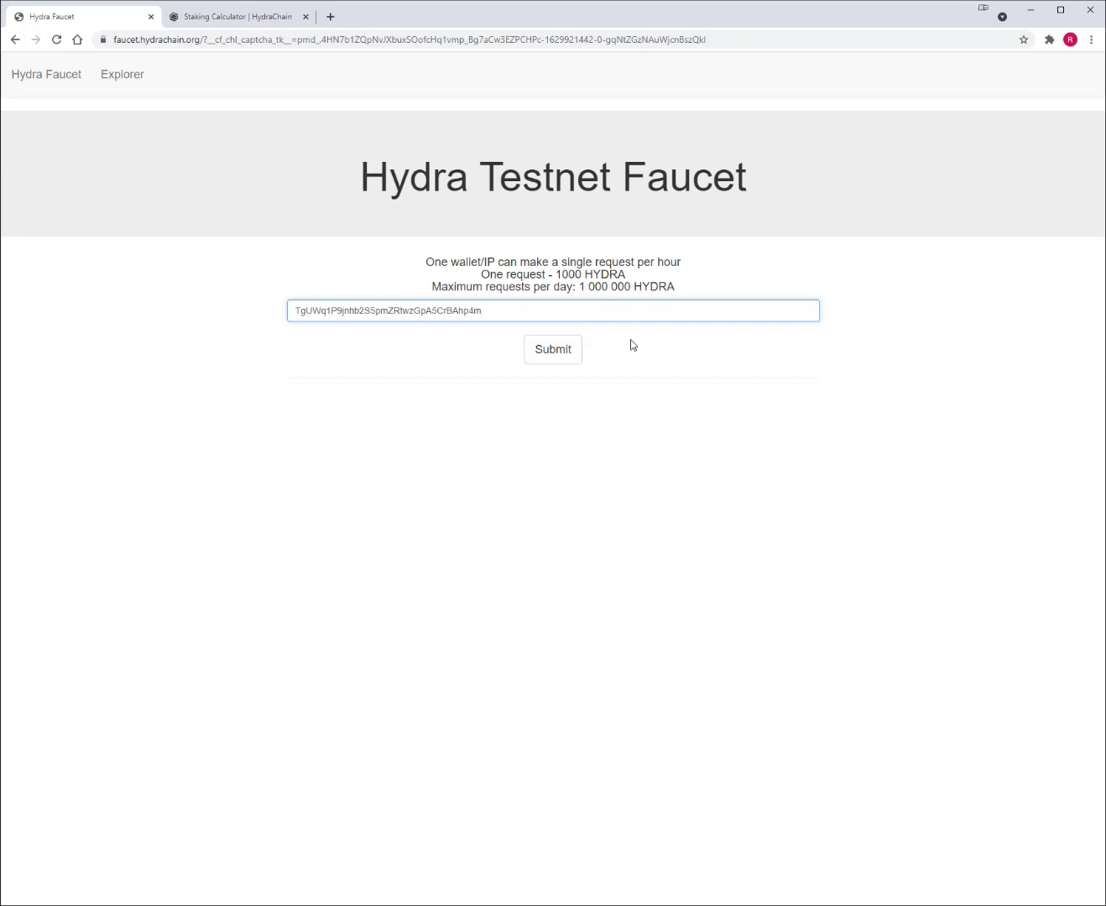
{"action": "left_click", "coordinate": [559, 351]}
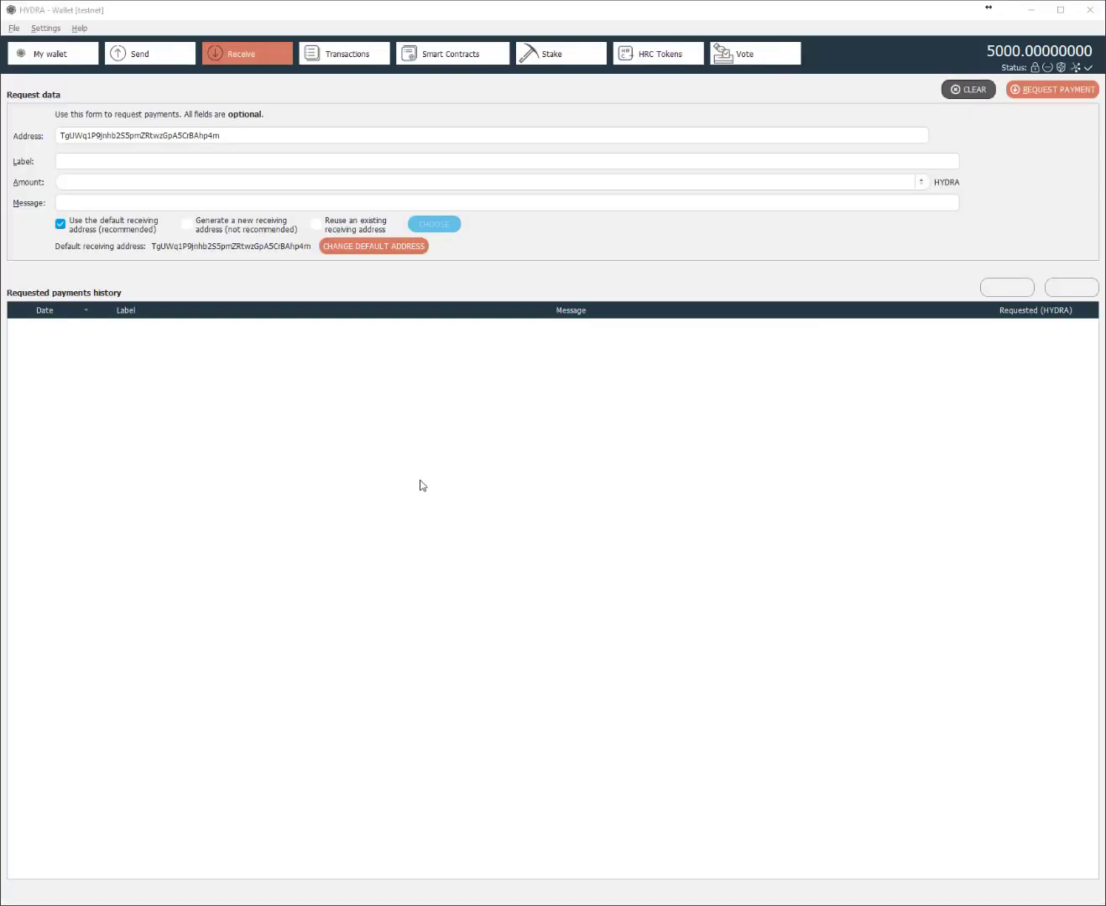
- Show the Transactions list with five 1000-HYDRA Contract receive entries
{"action": "left_click", "coordinate": [345, 54]}
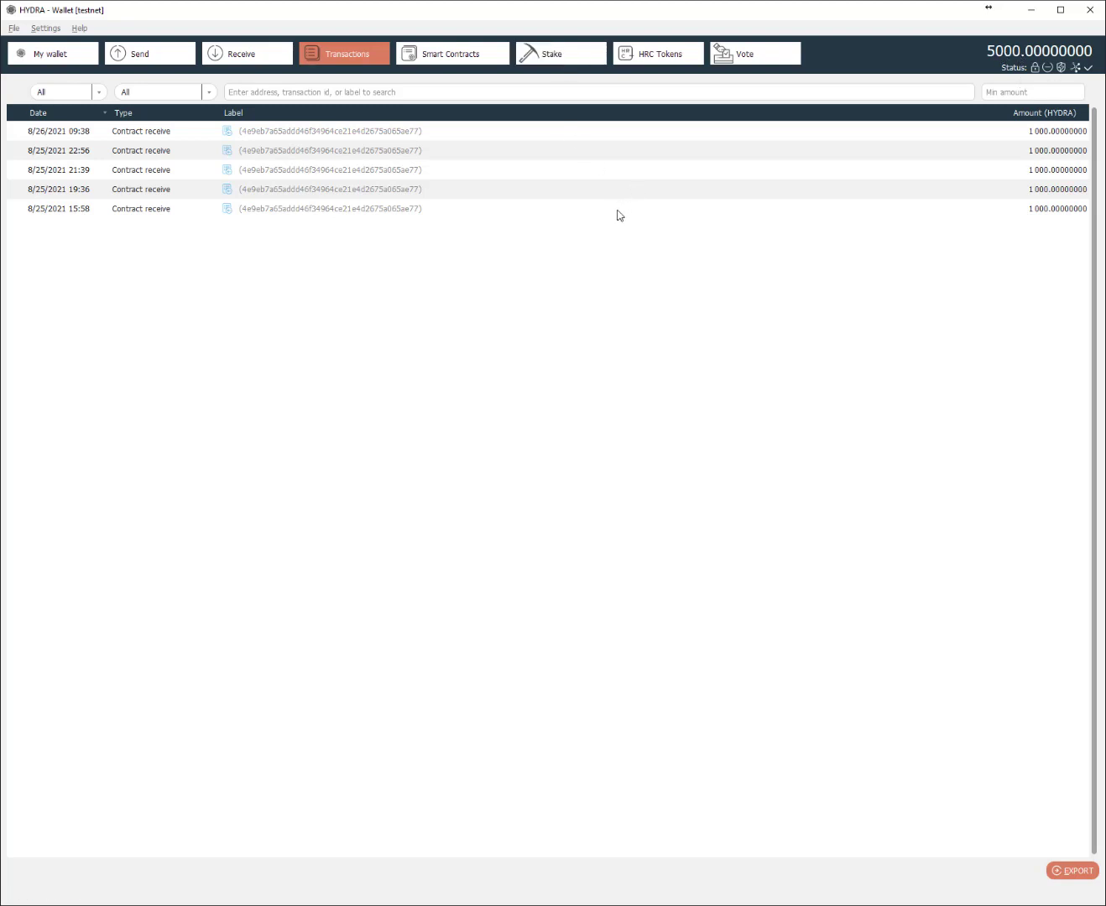
{"action": "mouse_move", "coordinate": [617, 215]}
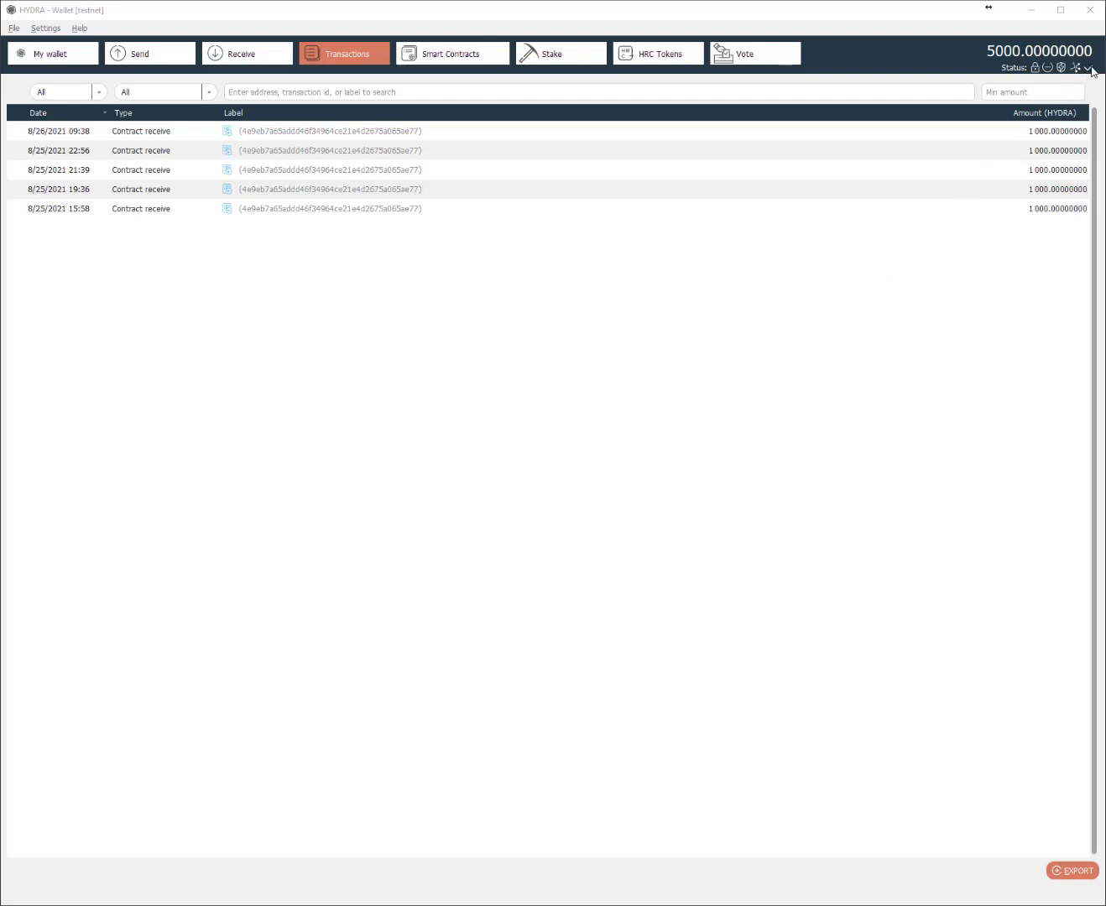
{"action": "left_click", "coordinate": [904, 18]}
{"action": "mouse_move", "coordinate": [1090, 72]}
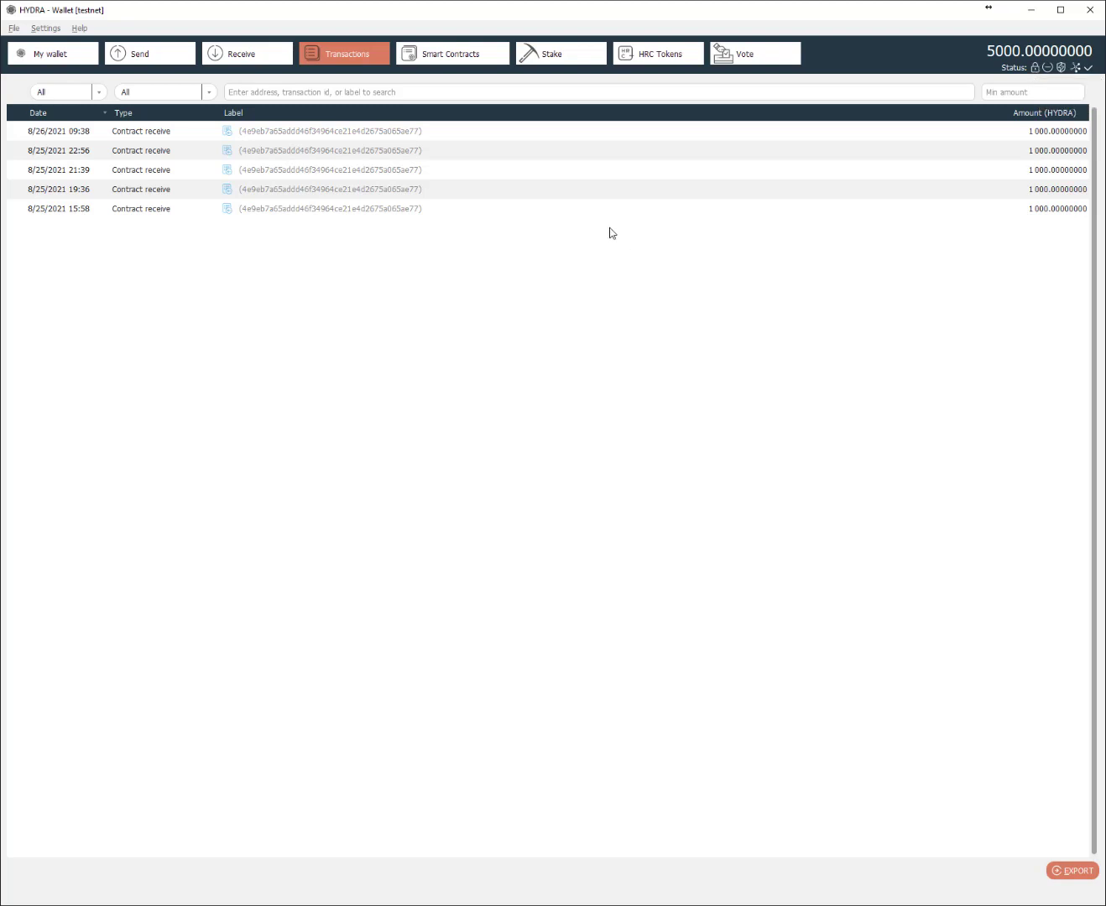
- Unlock the wallet with its passphrase for staking only and view the Stake page
{"action": "left_click", "coordinate": [45, 29]}
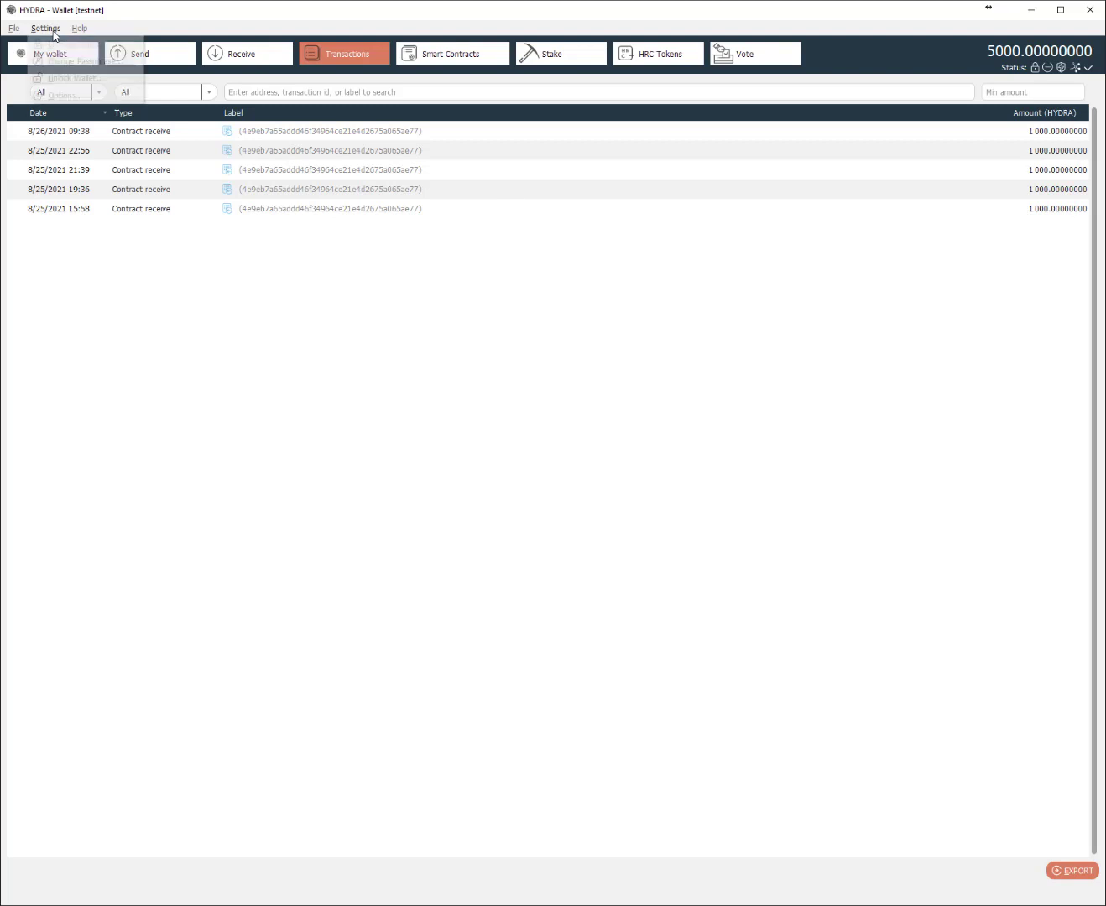
{"action": "left_click", "coordinate": [73, 77]}
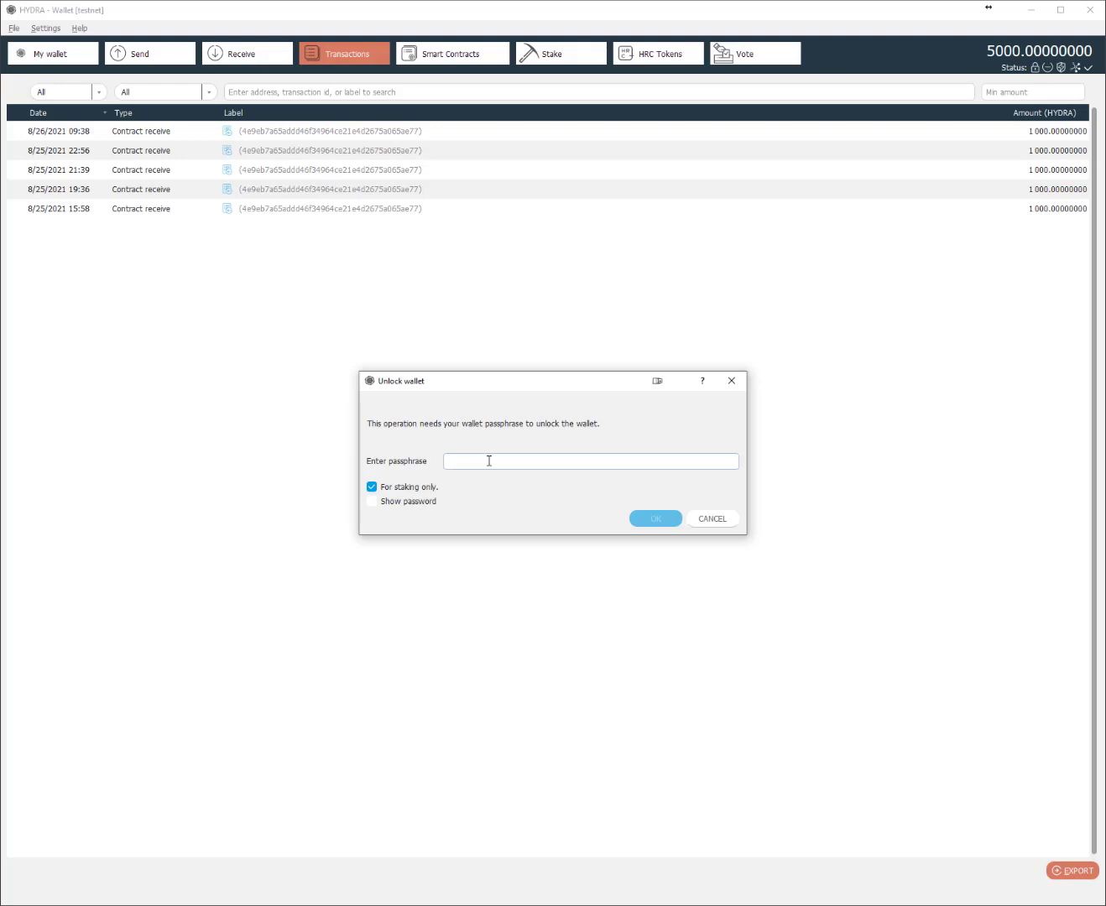
{"action": "type", "text": "***************"}
{"action": "left_click", "coordinate": [650, 518]}
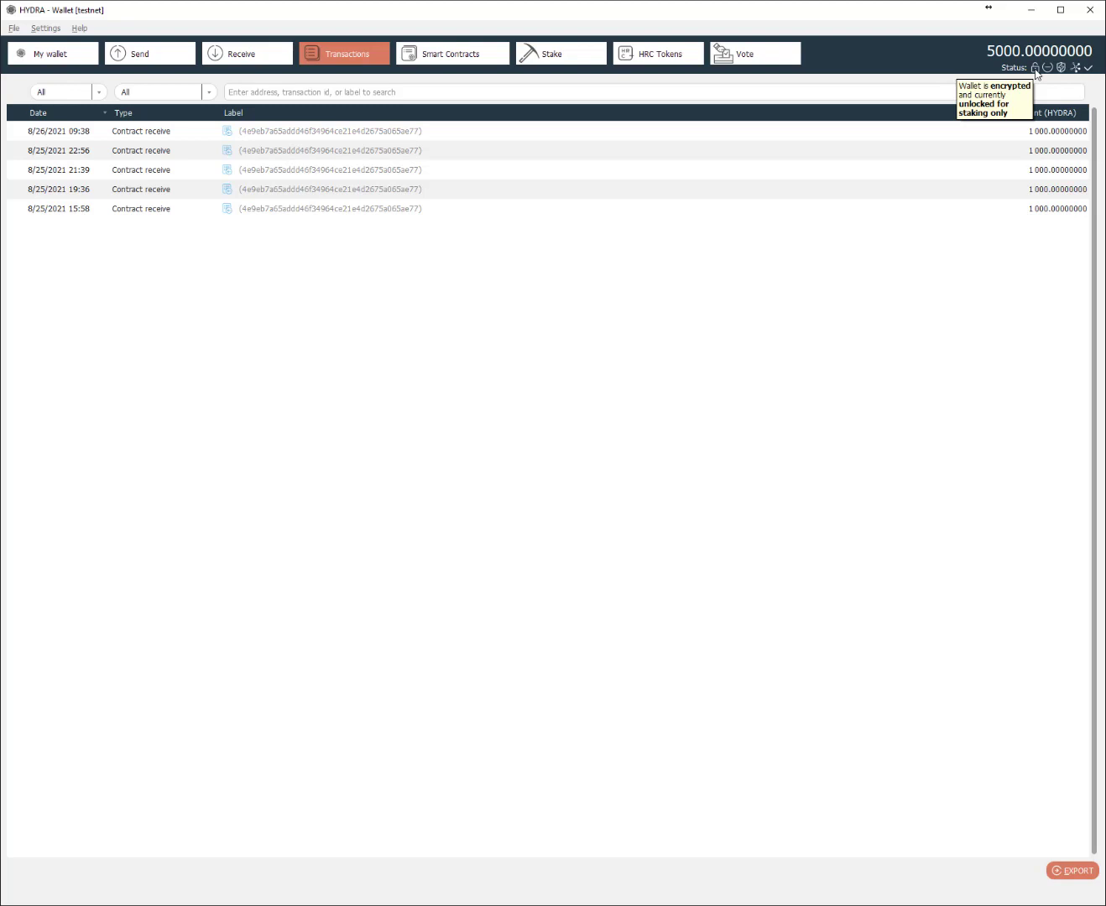
{"action": "left_click", "coordinate": [558, 59]}
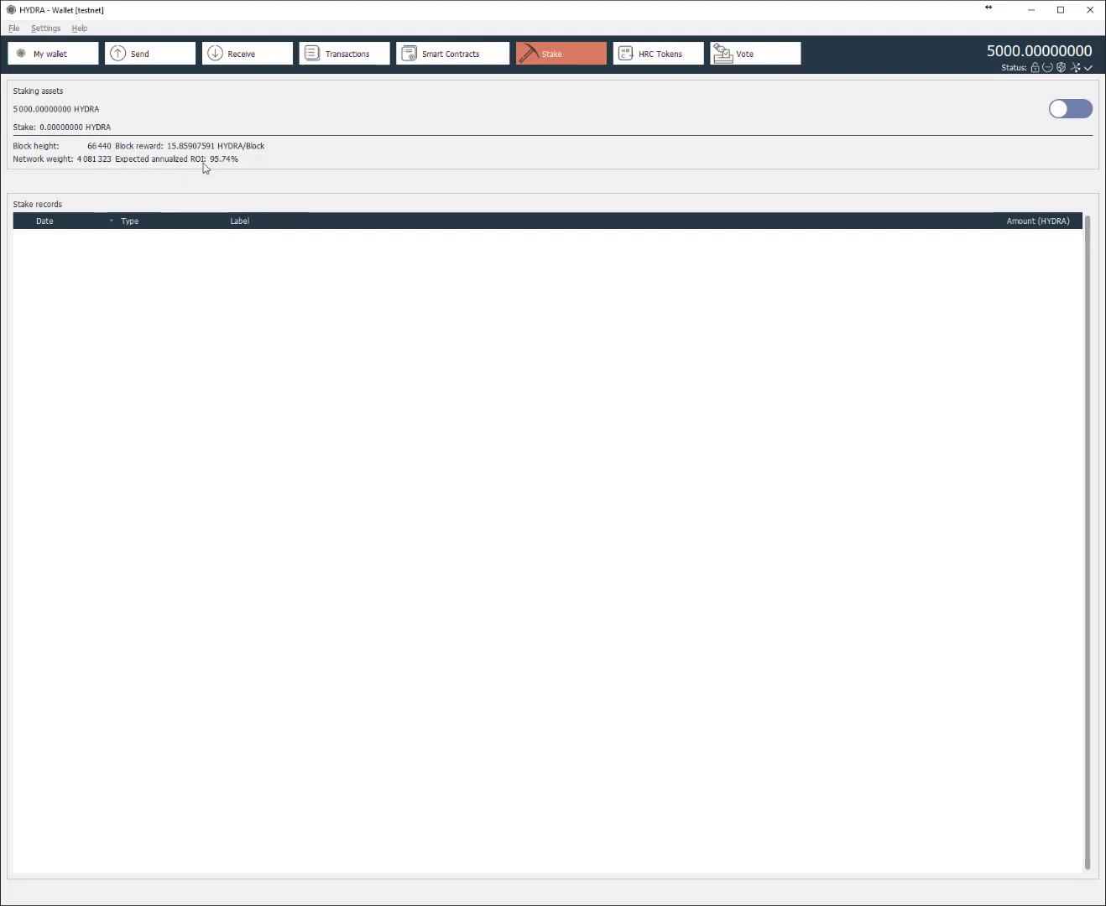
- Switch the wallet's staking toggle on
{"action": "left_click", "coordinate": [1081, 113]}
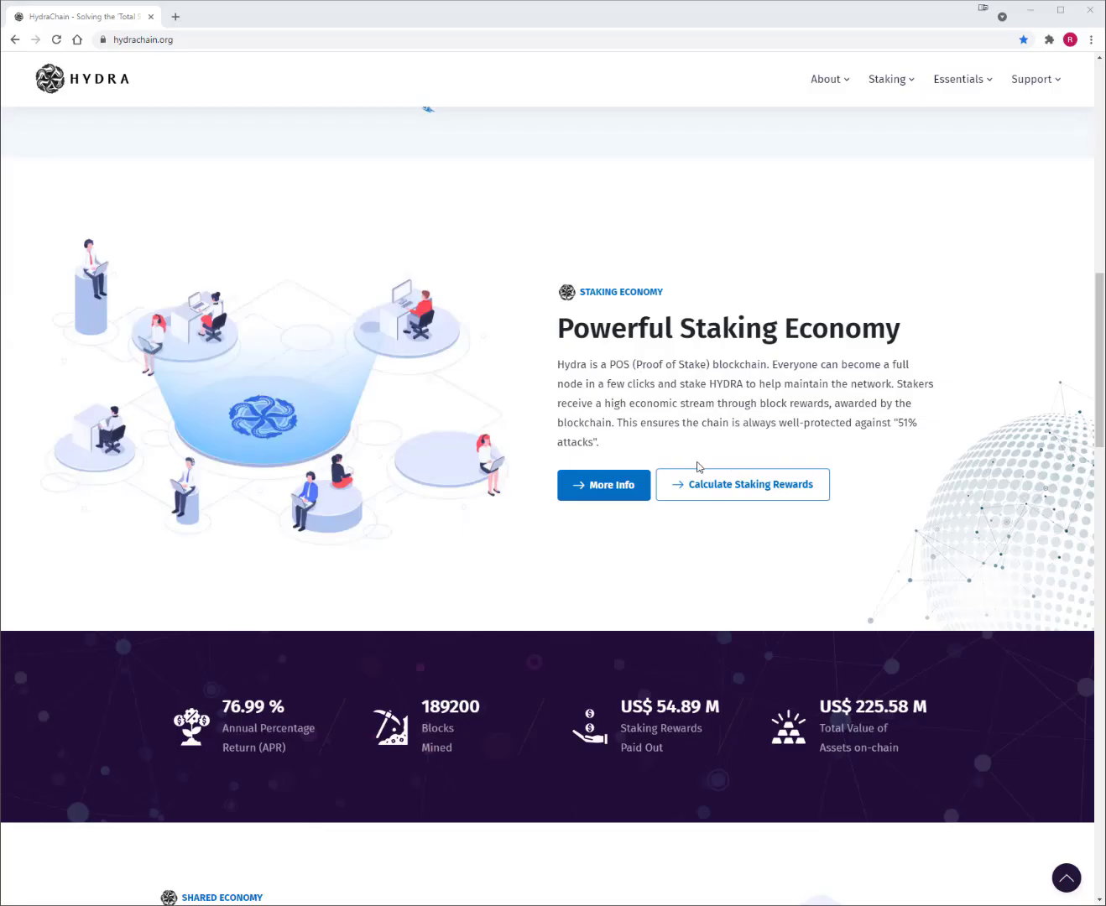
- Replace the calculator's 1000 stake with 5000 HYDRA, estimating about 10.5461 HYDRA daily
{"action": "left_click", "coordinate": [720, 491]}
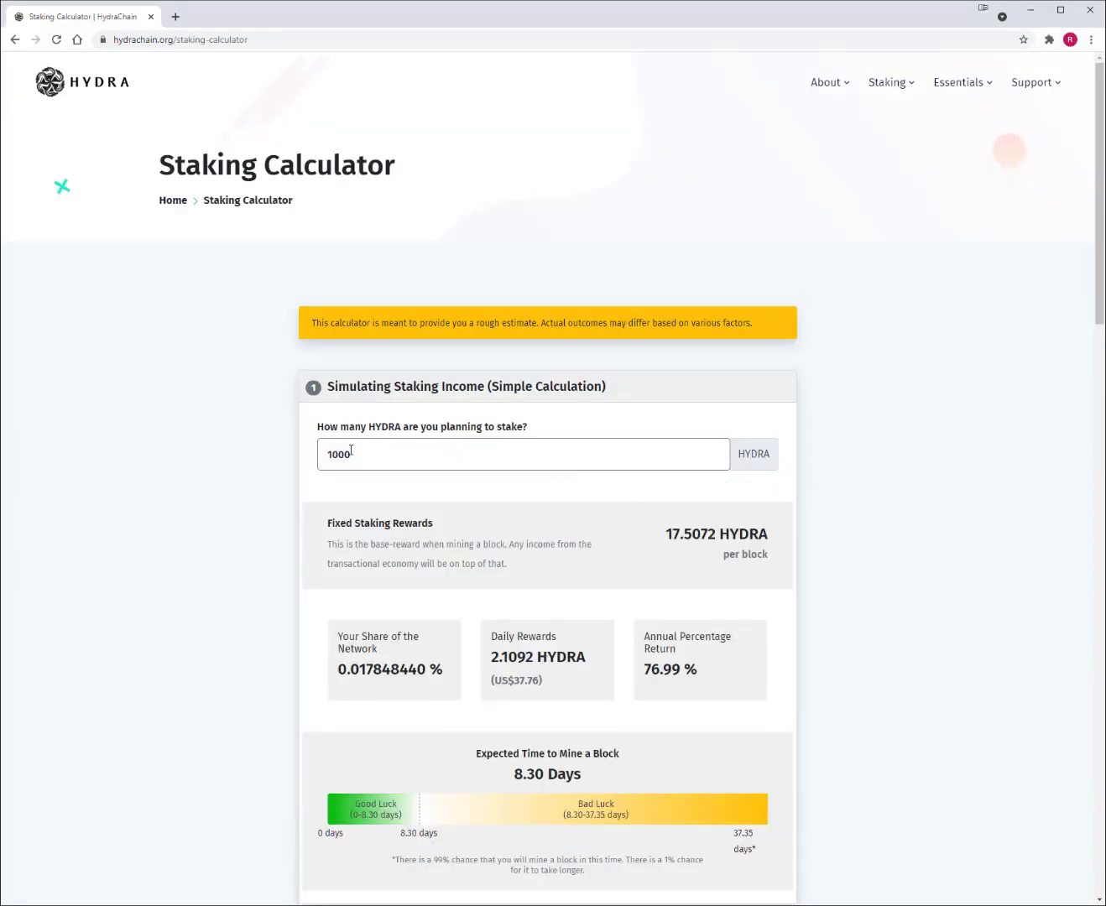
{"action": "scroll", "coordinate": [453, 470], "scroll_direction": "down", "scroll_amount": 1}
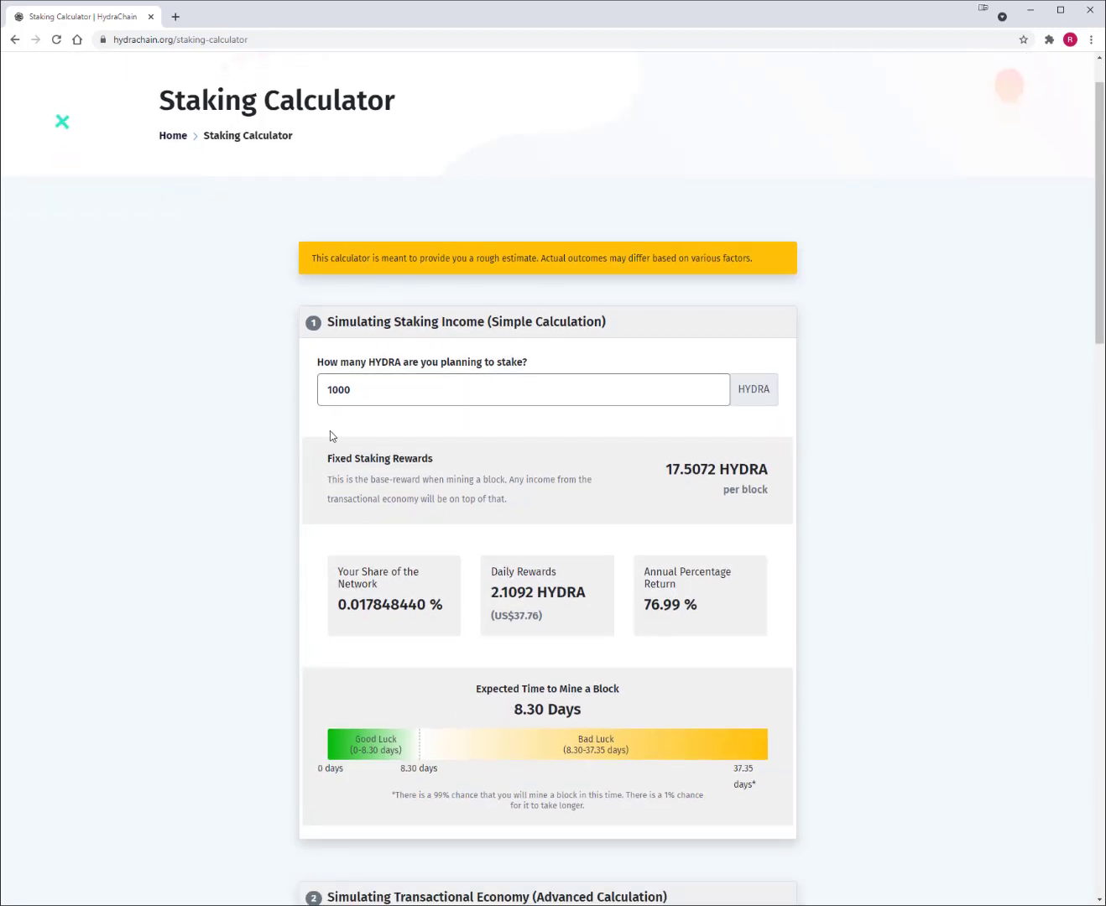
{"action": "left_click_drag", "start_coordinate": [359, 395], "coordinate": [302, 401]}
{"action": "type", "text": "5000"}
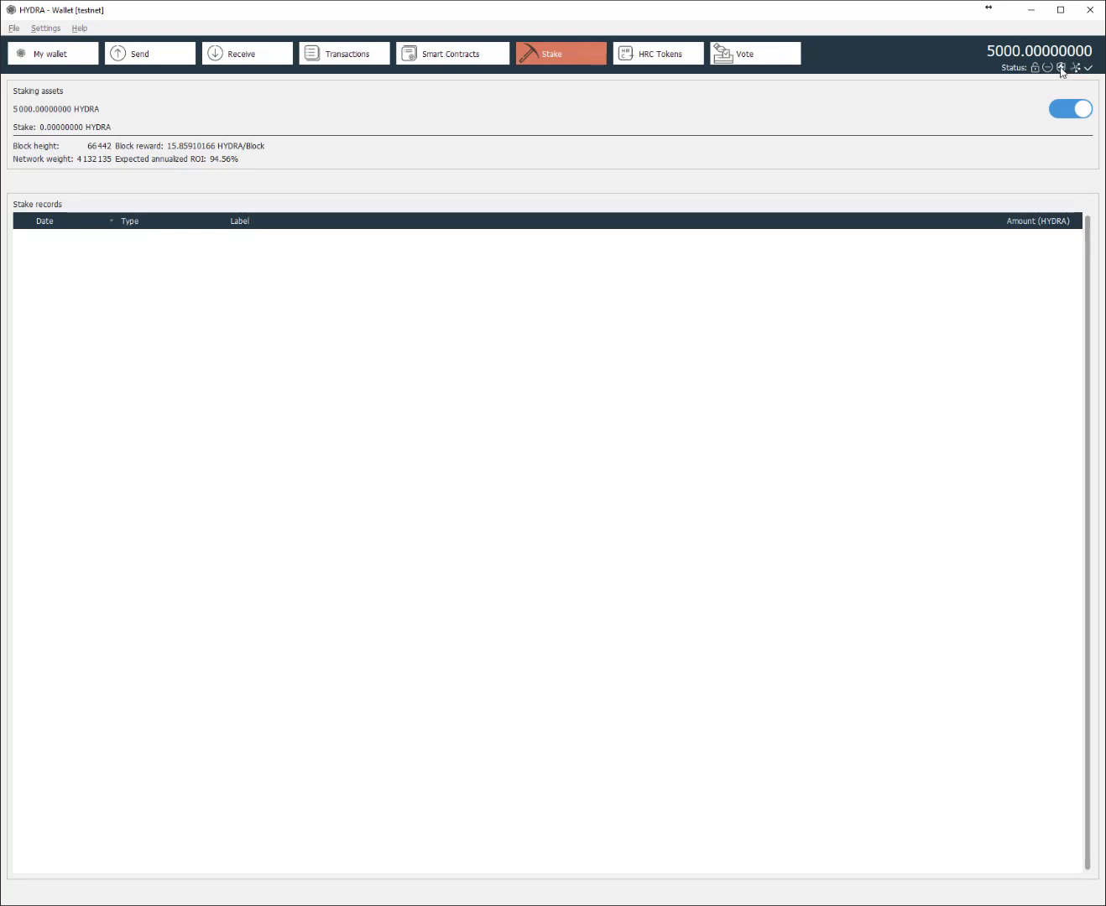
- Leave the Stake page for the Transactions history with the five 1000 HYDRA receives
{"action": "mouse_move", "coordinate": [1061, 73]}
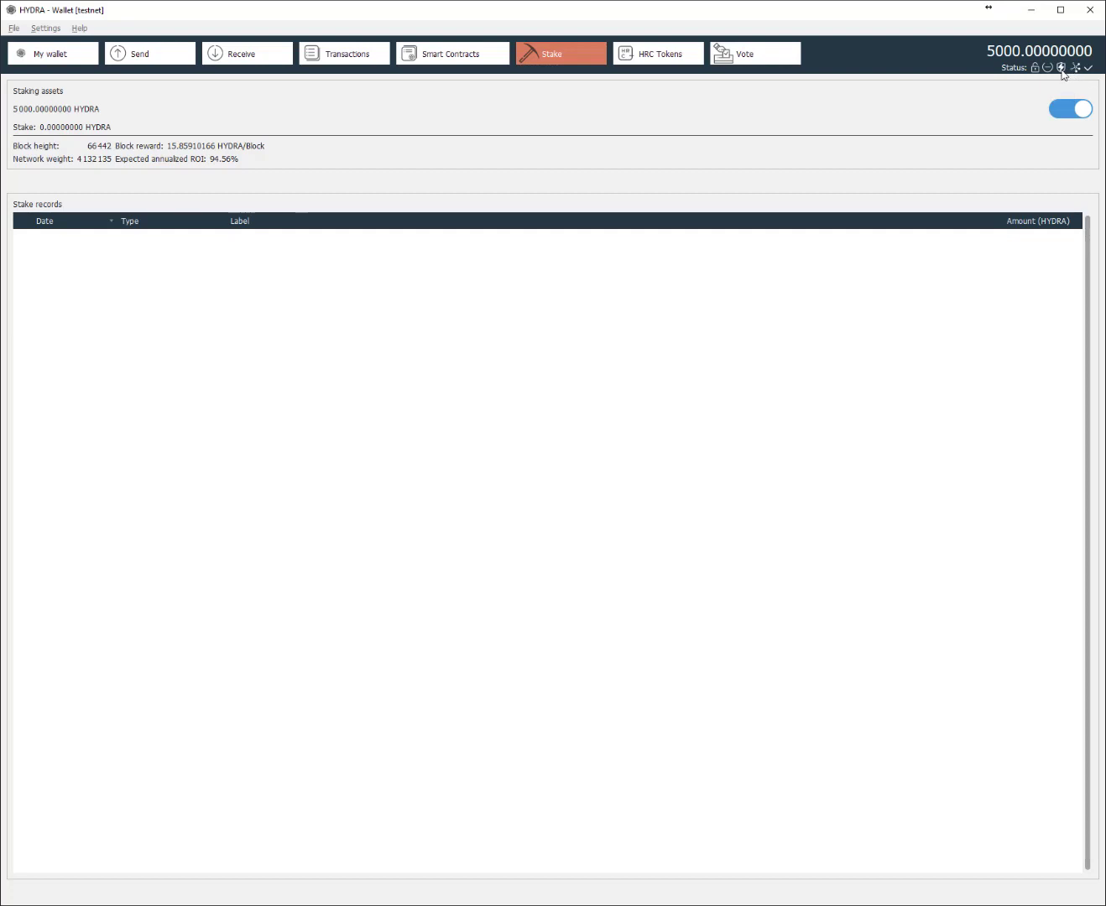
{"action": "left_click", "coordinate": [356, 61]}
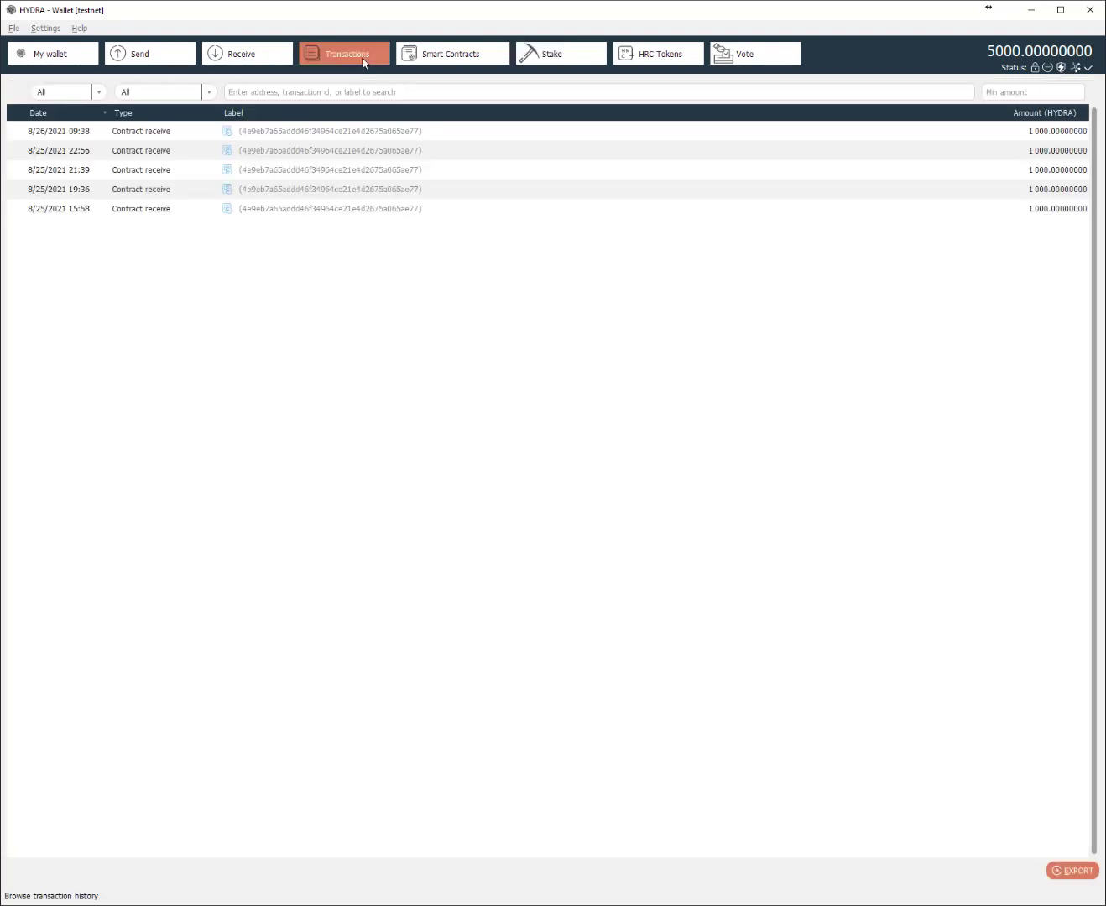
- Open Help > Information window and show its Console tab
{"action": "mouse_move", "coordinate": [1041, 213]}
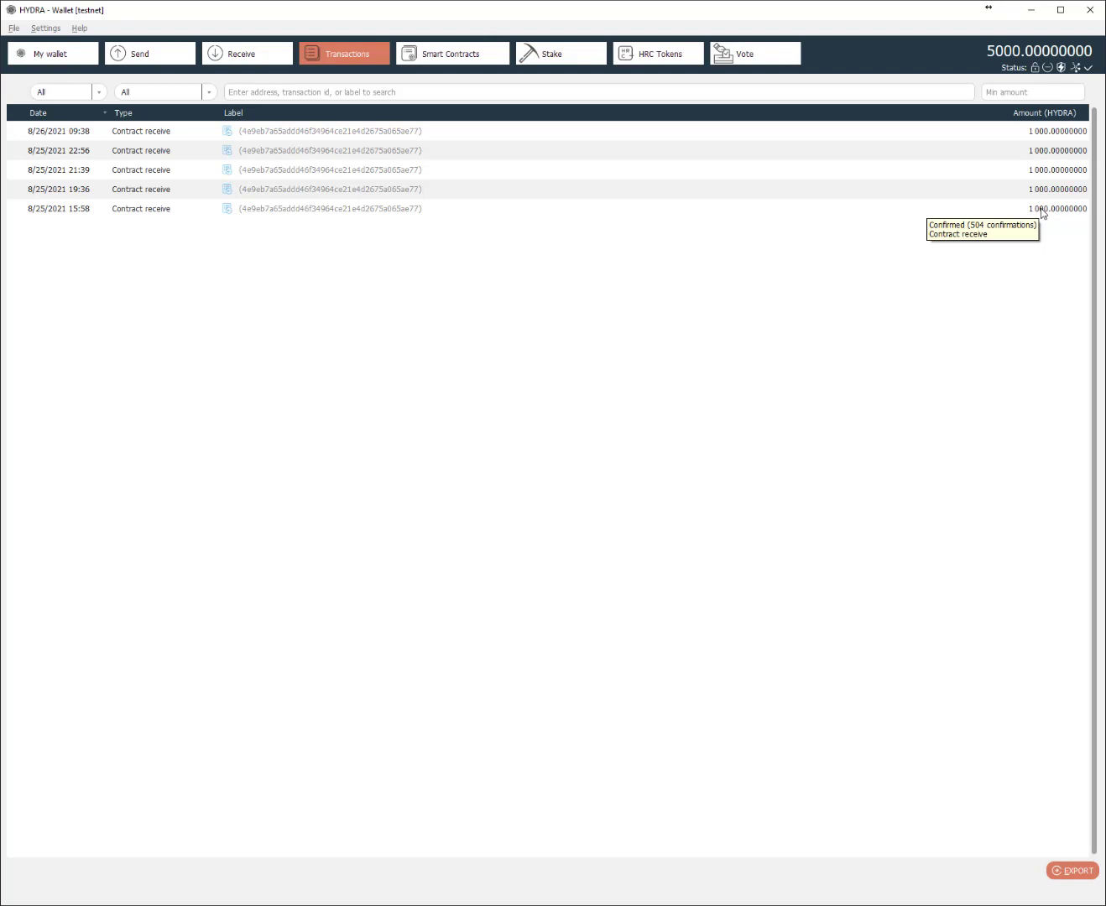
{"action": "left_click", "coordinate": [84, 31]}
{"action": "left_click", "coordinate": [143, 45]}
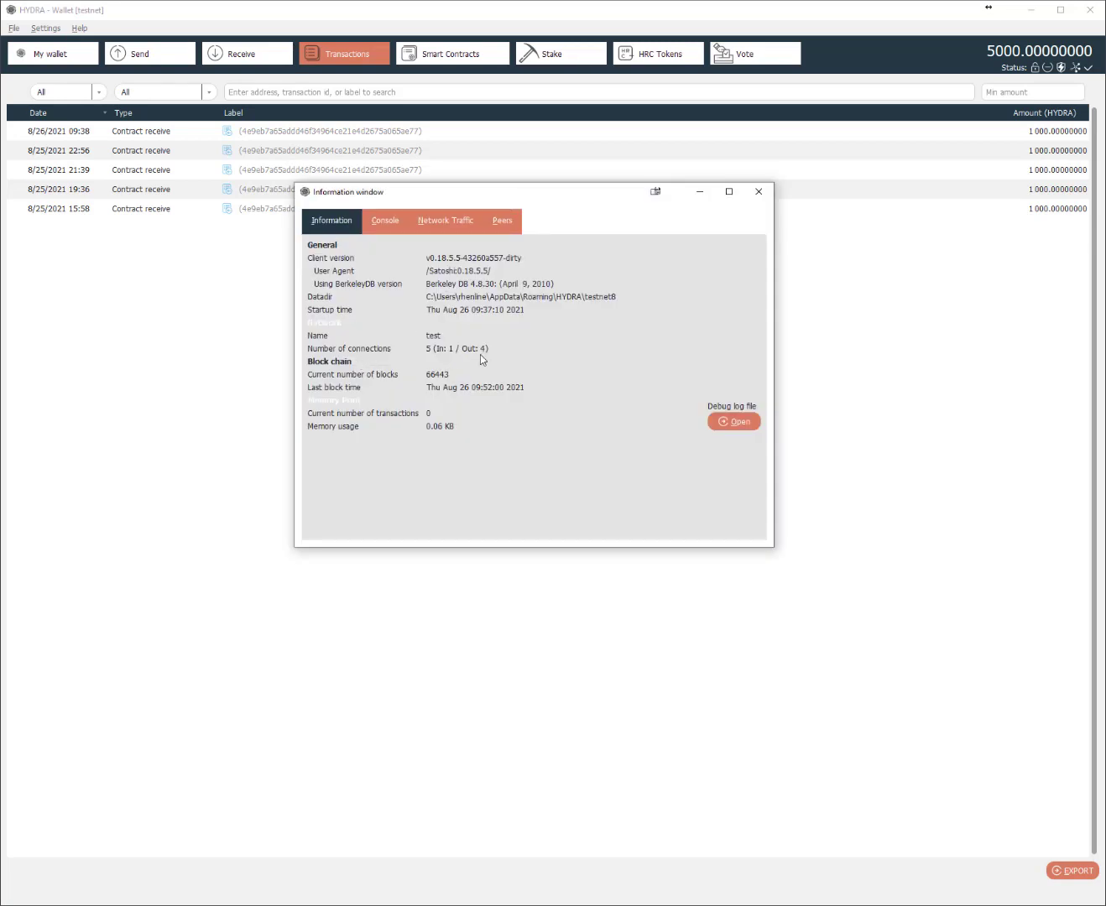
{"action": "left_click", "coordinate": [389, 223]}
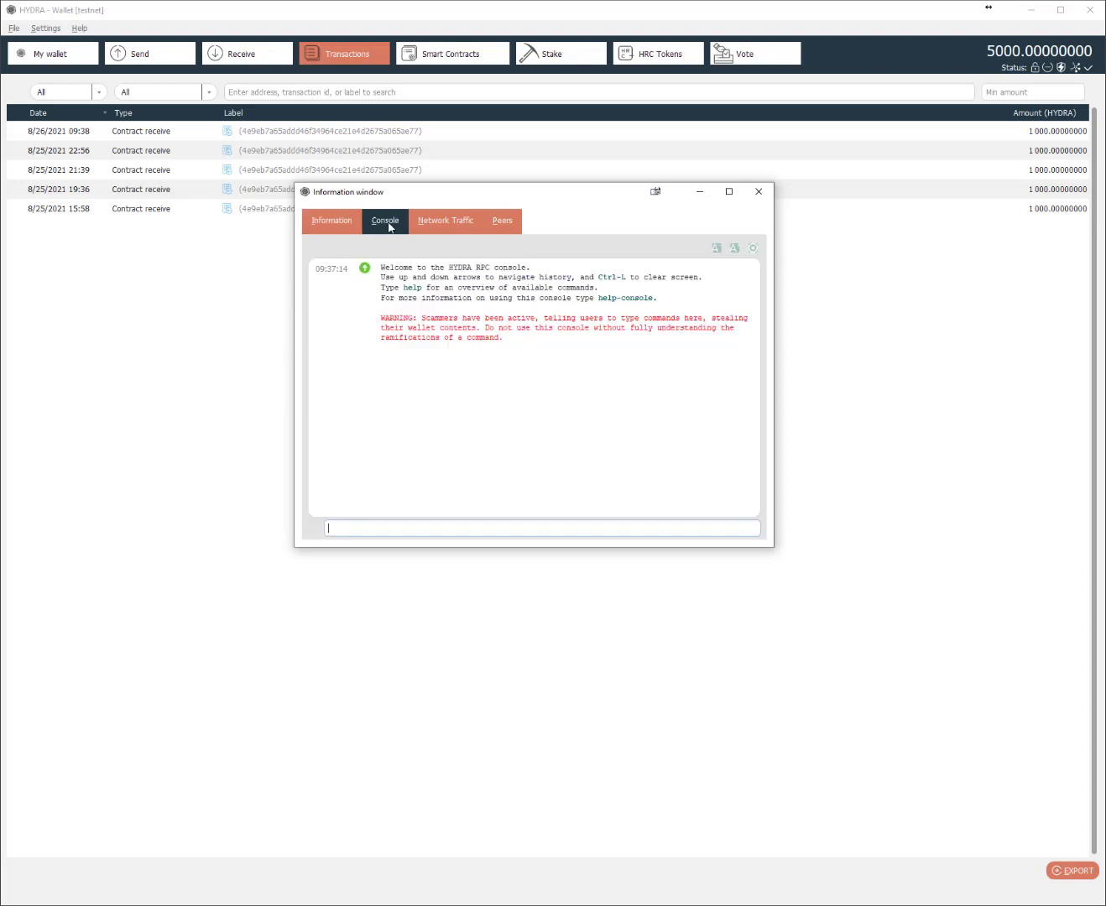
- View the network traffic graph at 5, 15 and 30 minute ranges, then show the connected peers
{"action": "left_click", "coordinate": [435, 230]}
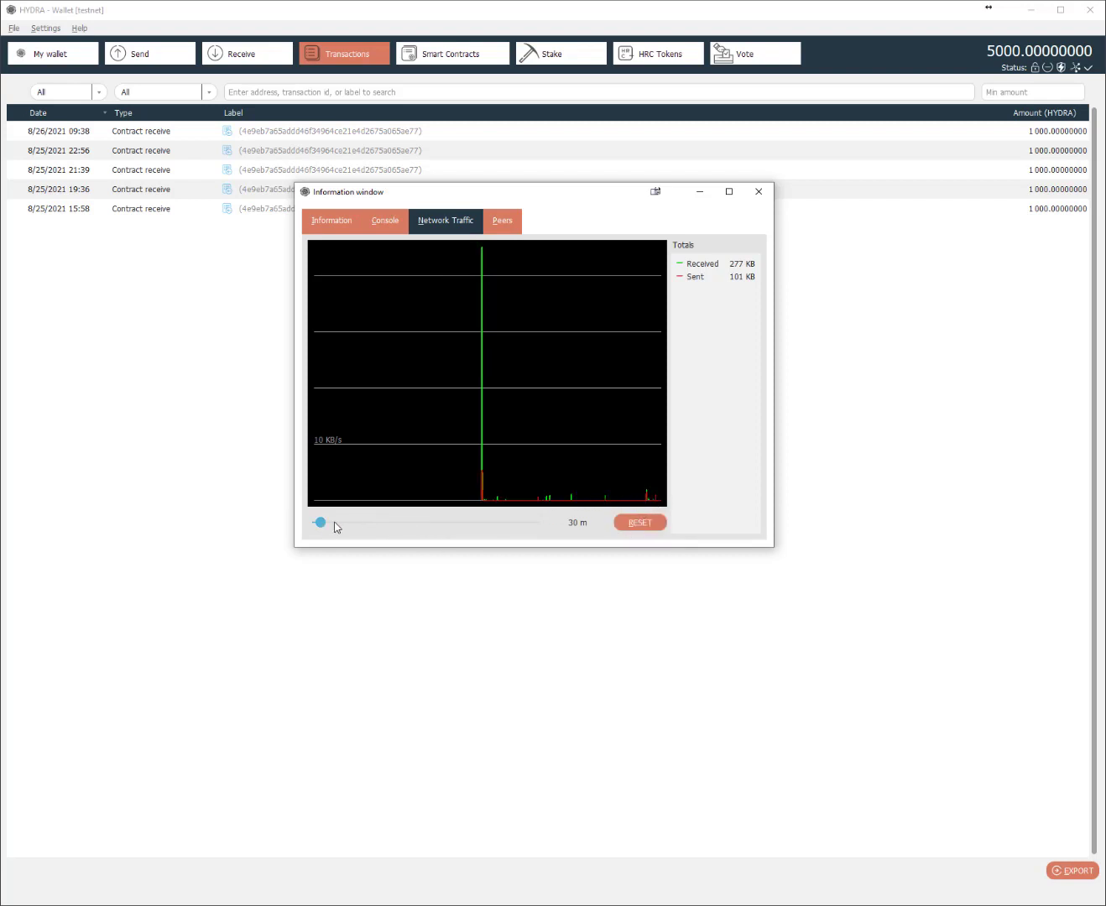
{"action": "left_click_drag", "start_coordinate": [321, 524], "coordinate": [318, 525]}
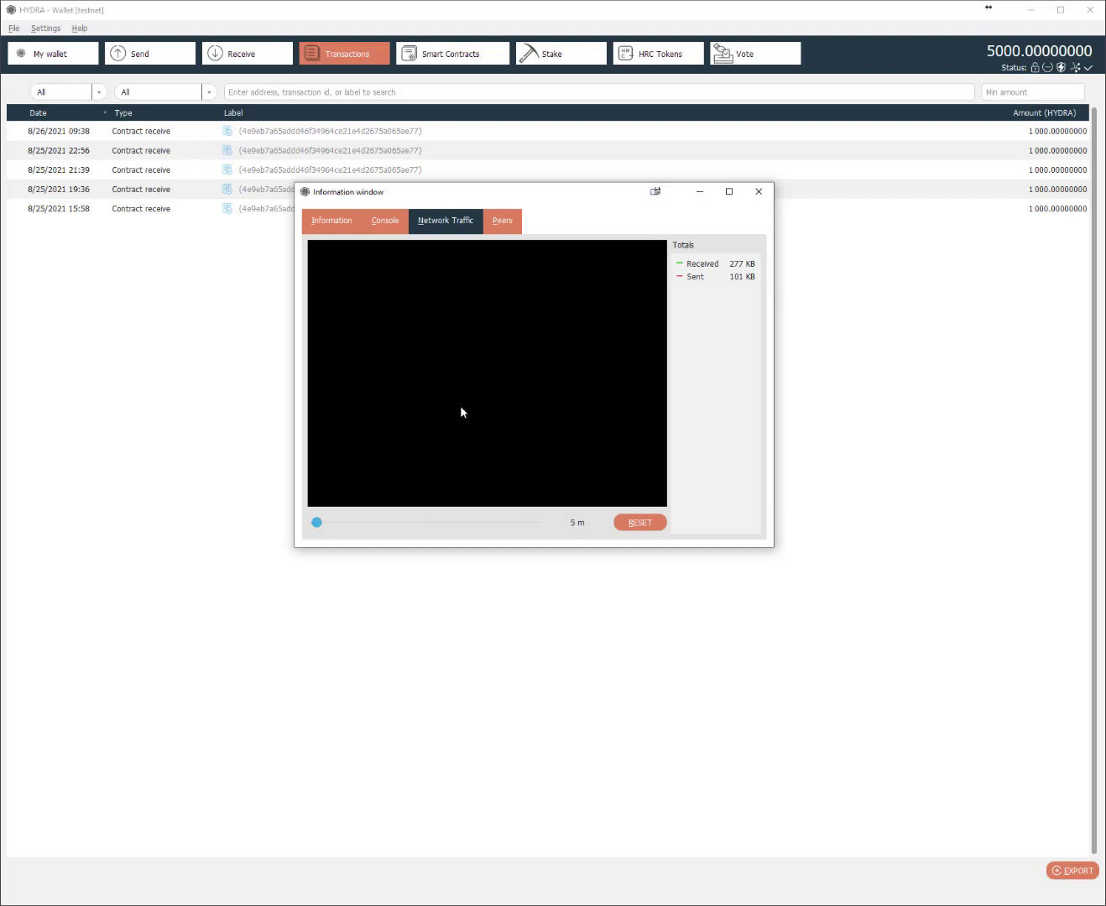
{"action": "left_click", "coordinate": [326, 523]}
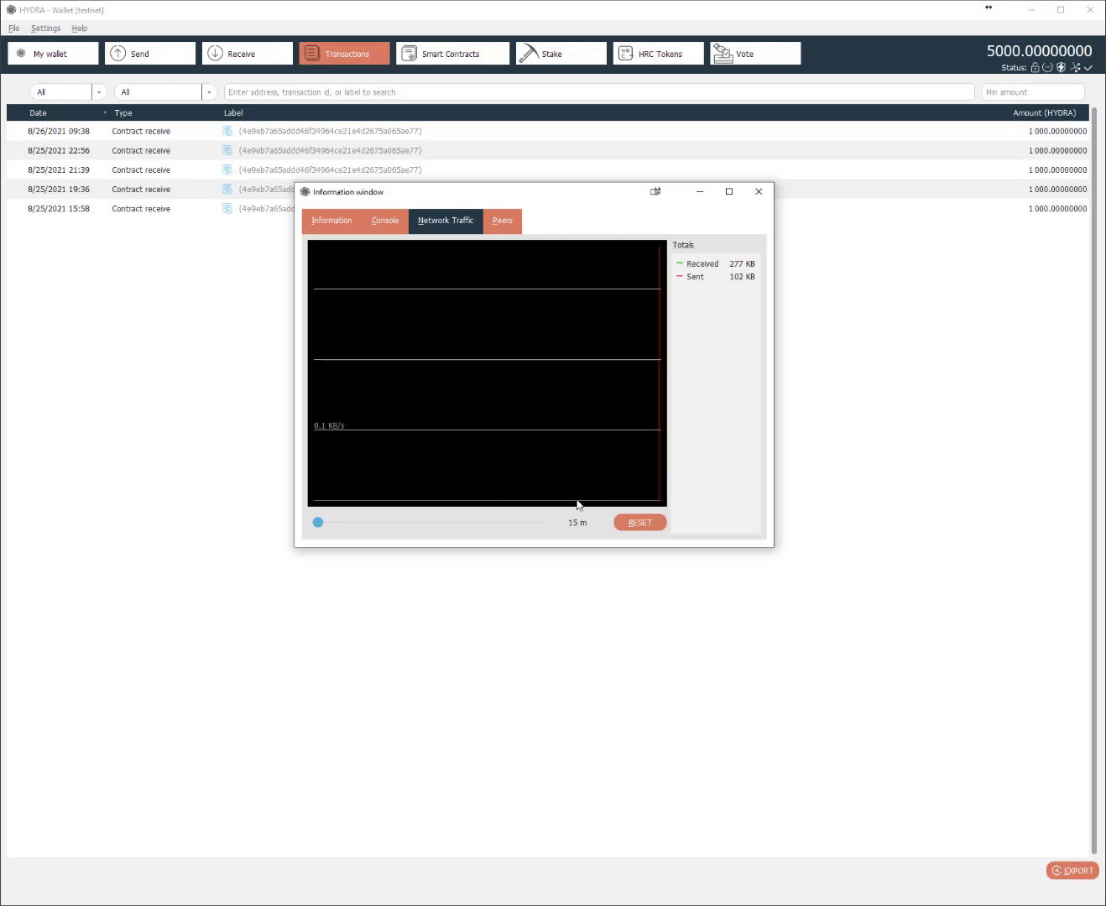
{"action": "left_click_drag", "start_coordinate": [317, 523], "coordinate": [323, 523]}
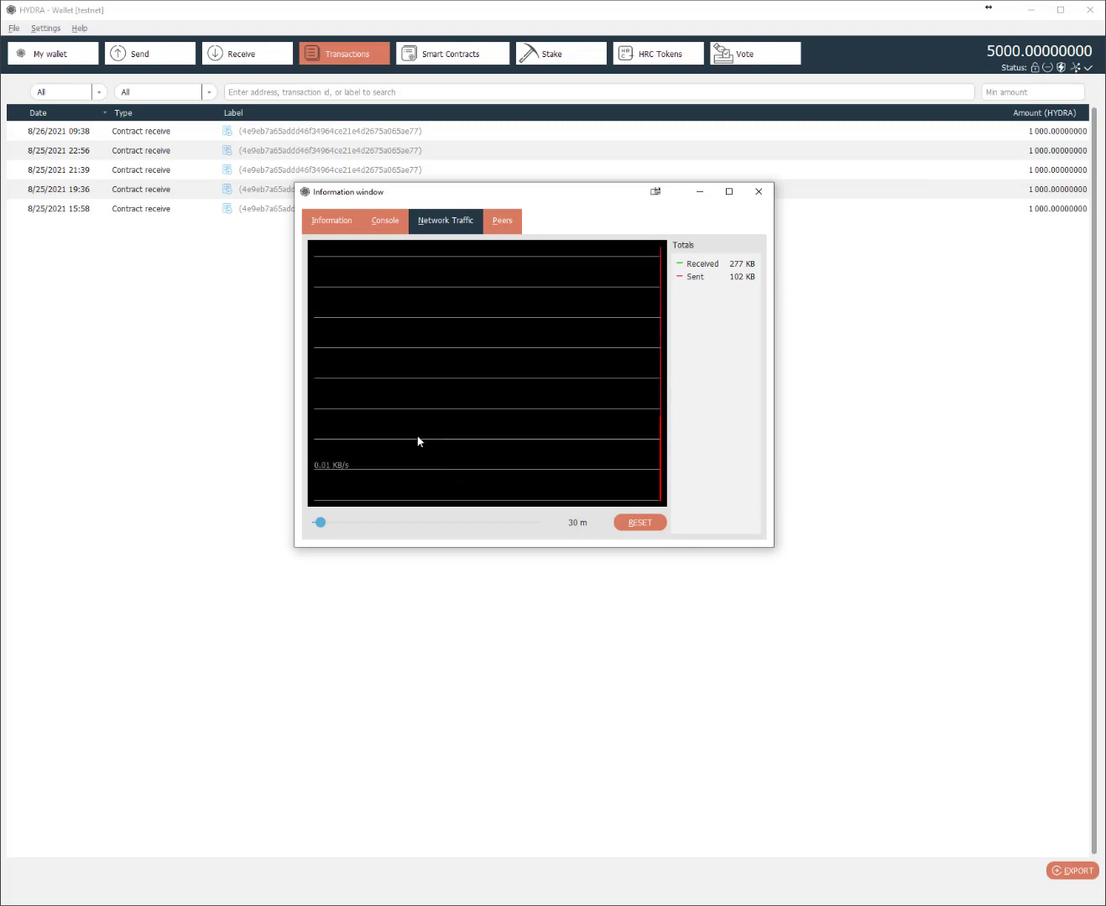
{"action": "left_click", "coordinate": [507, 222]}
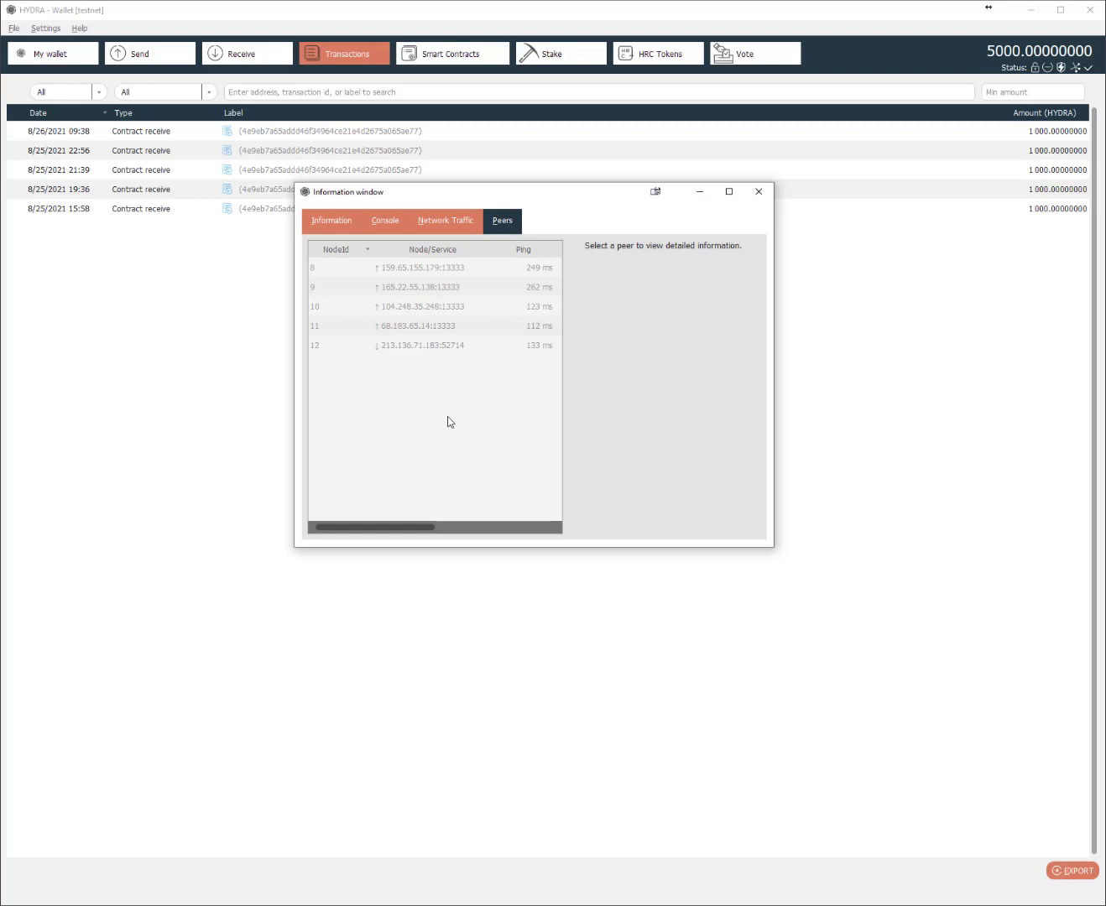
- Inspect the details of peer nodes 8 through 12, scroll the table sideways, then close the Information window
{"action": "left_click", "coordinate": [433, 270]}
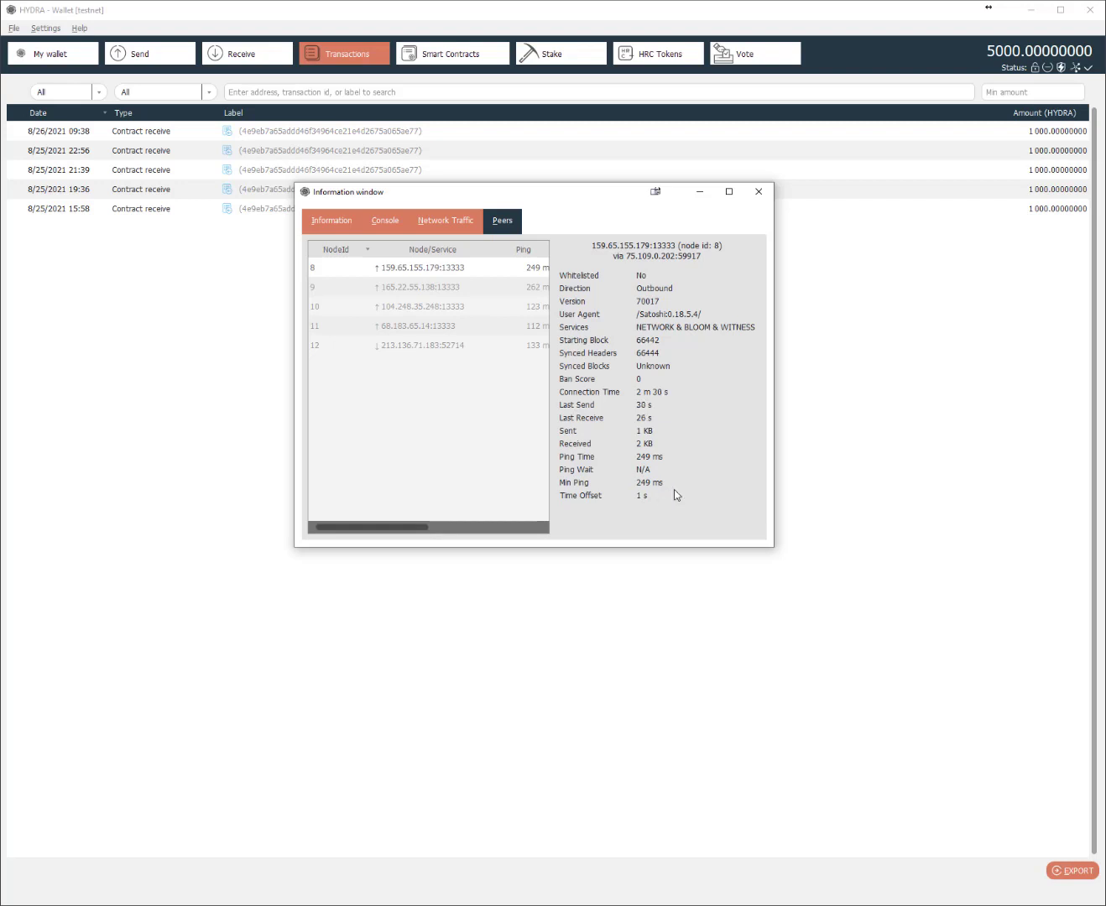
{"action": "left_click", "coordinate": [429, 289]}
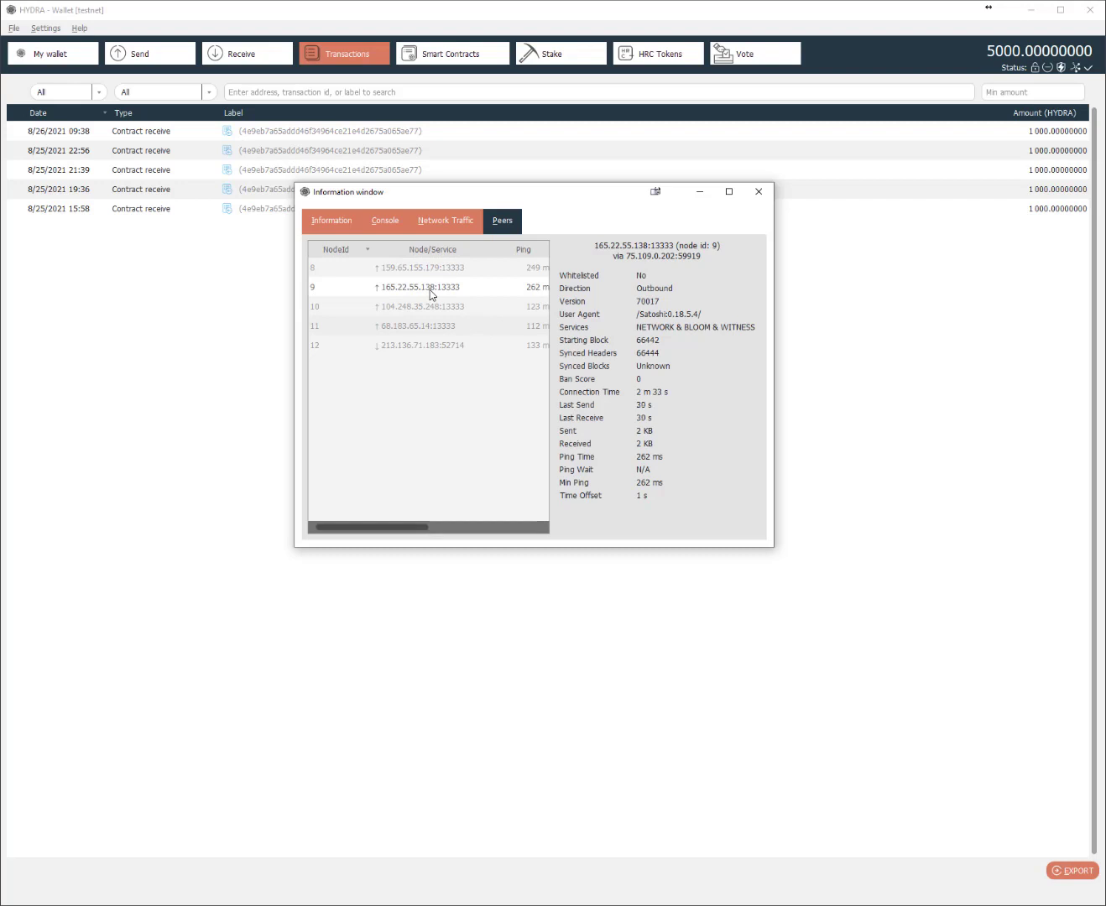
{"action": "left_click", "coordinate": [426, 307]}
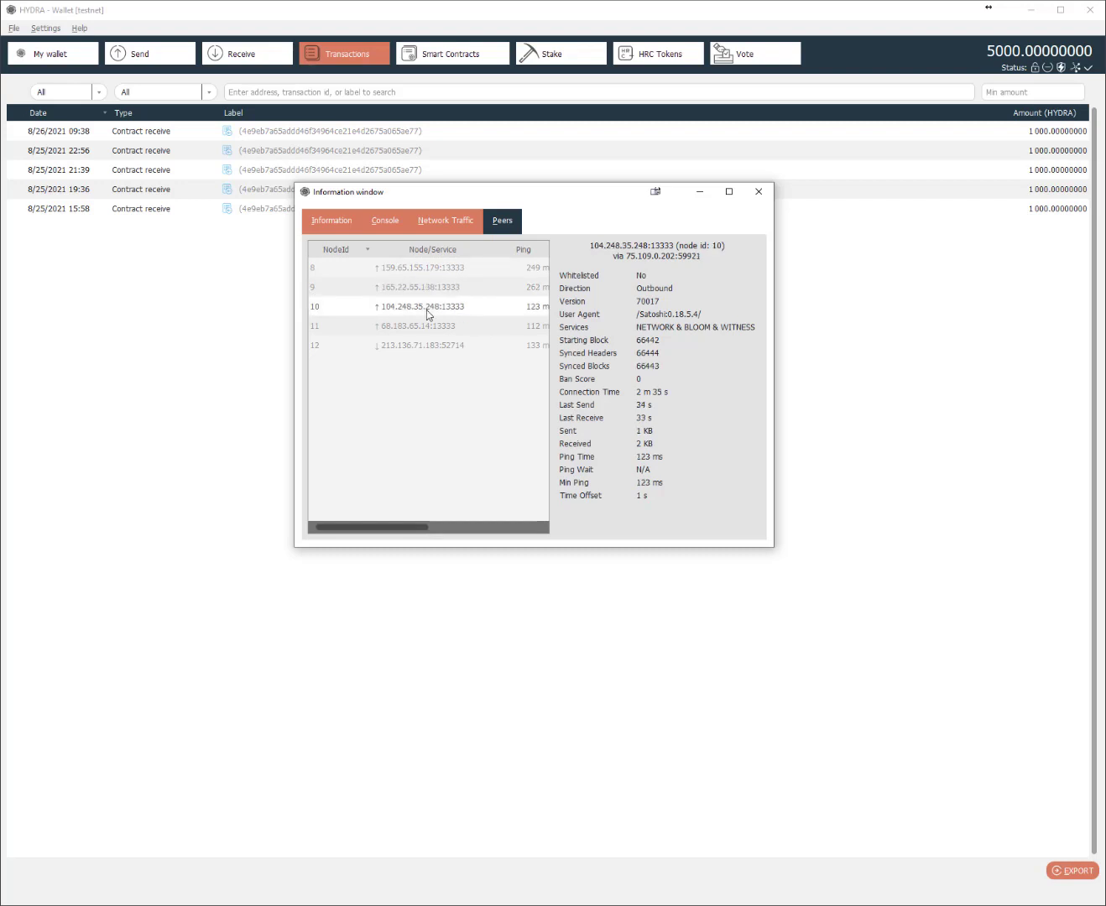
{"action": "left_click", "coordinate": [422, 327]}
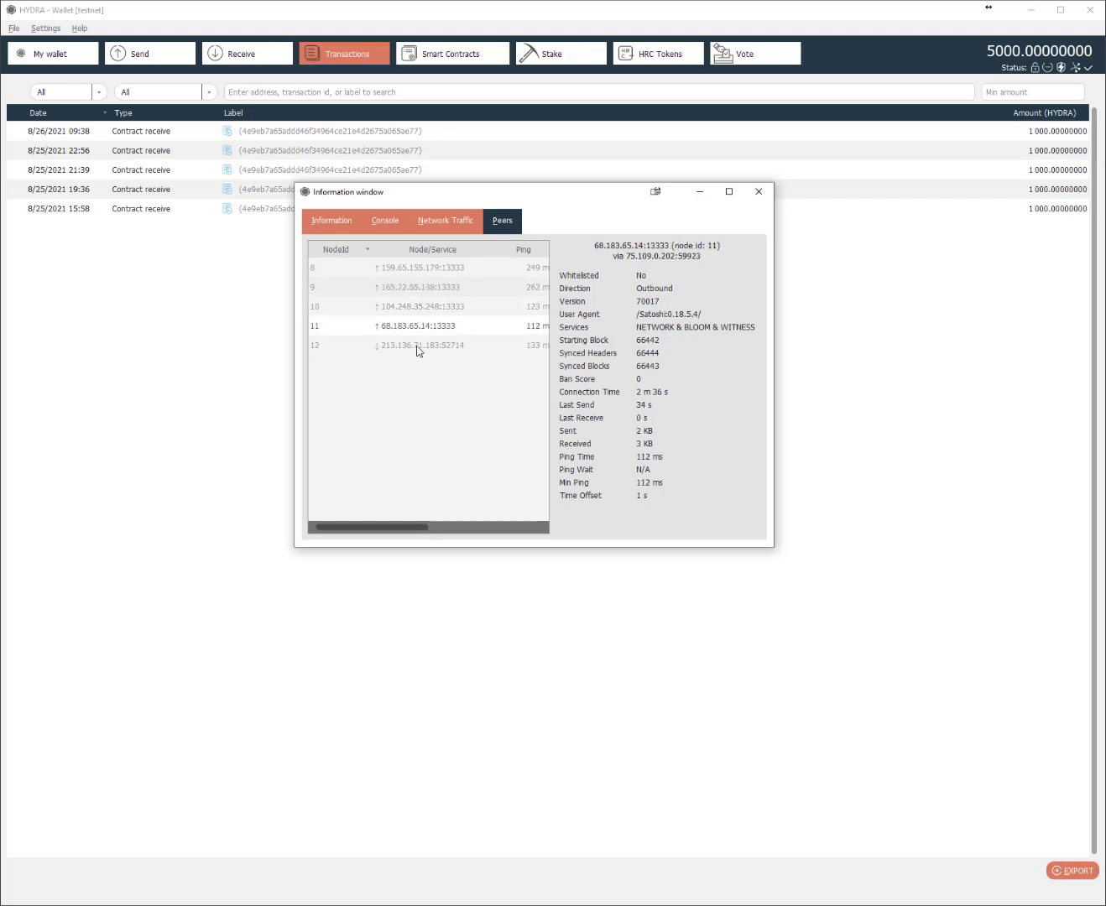
{"action": "left_click", "coordinate": [416, 347]}
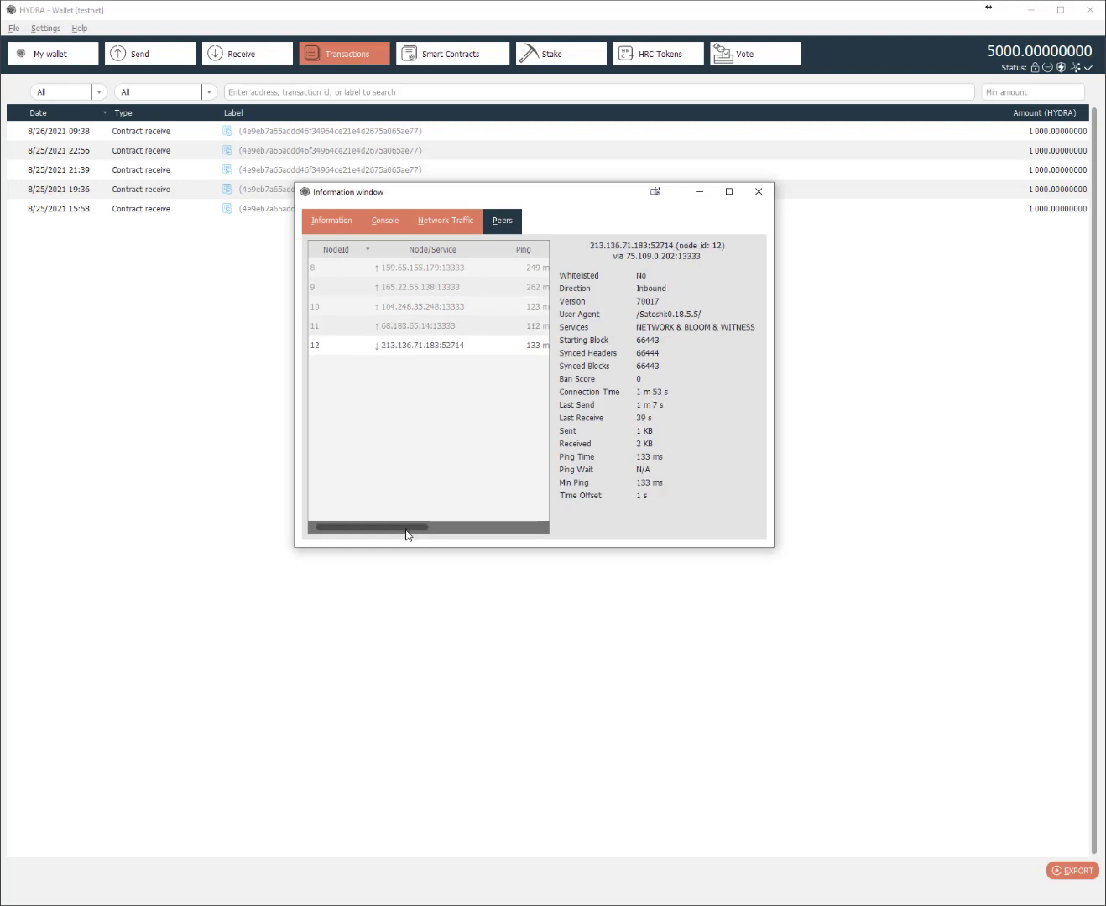
{"action": "left_click", "coordinate": [439, 529]}
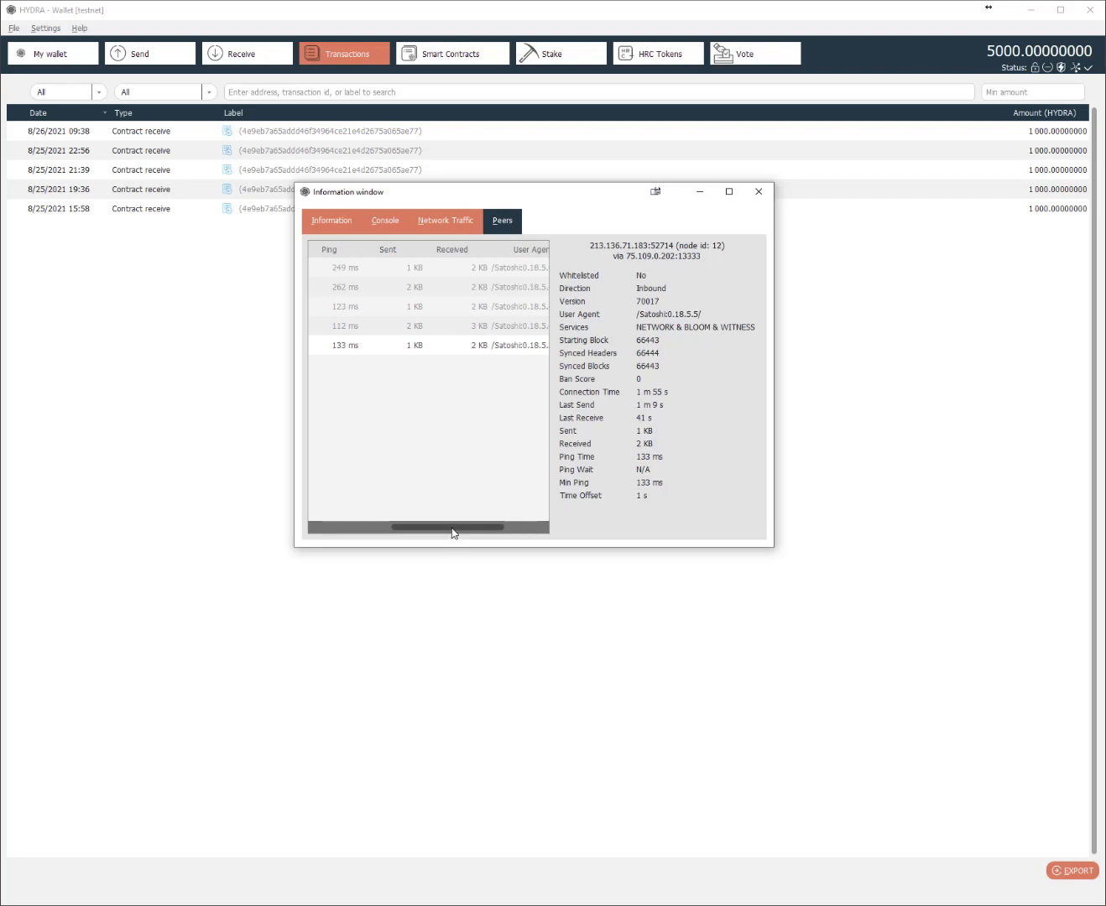
{"action": "left_click_drag", "start_coordinate": [451, 531], "coordinate": [323, 528]}
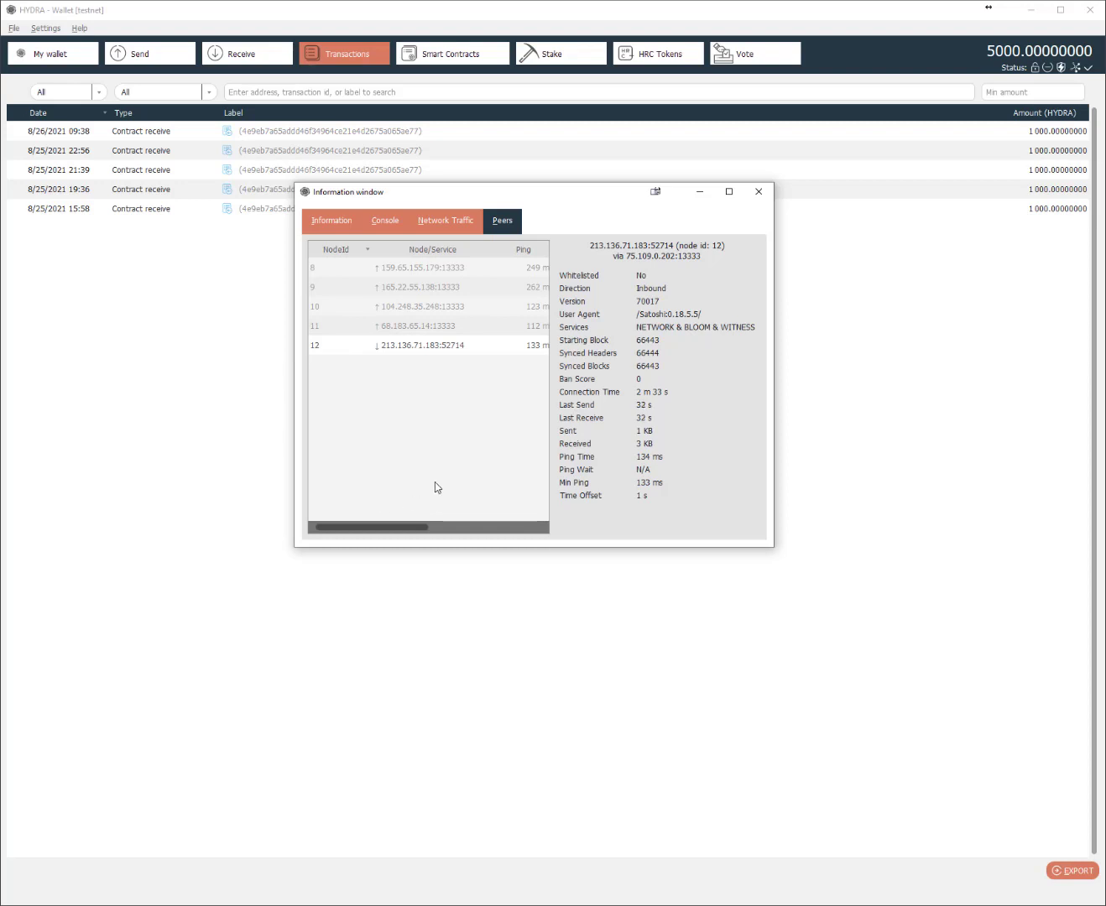
{"action": "key", "text": "Escape"}
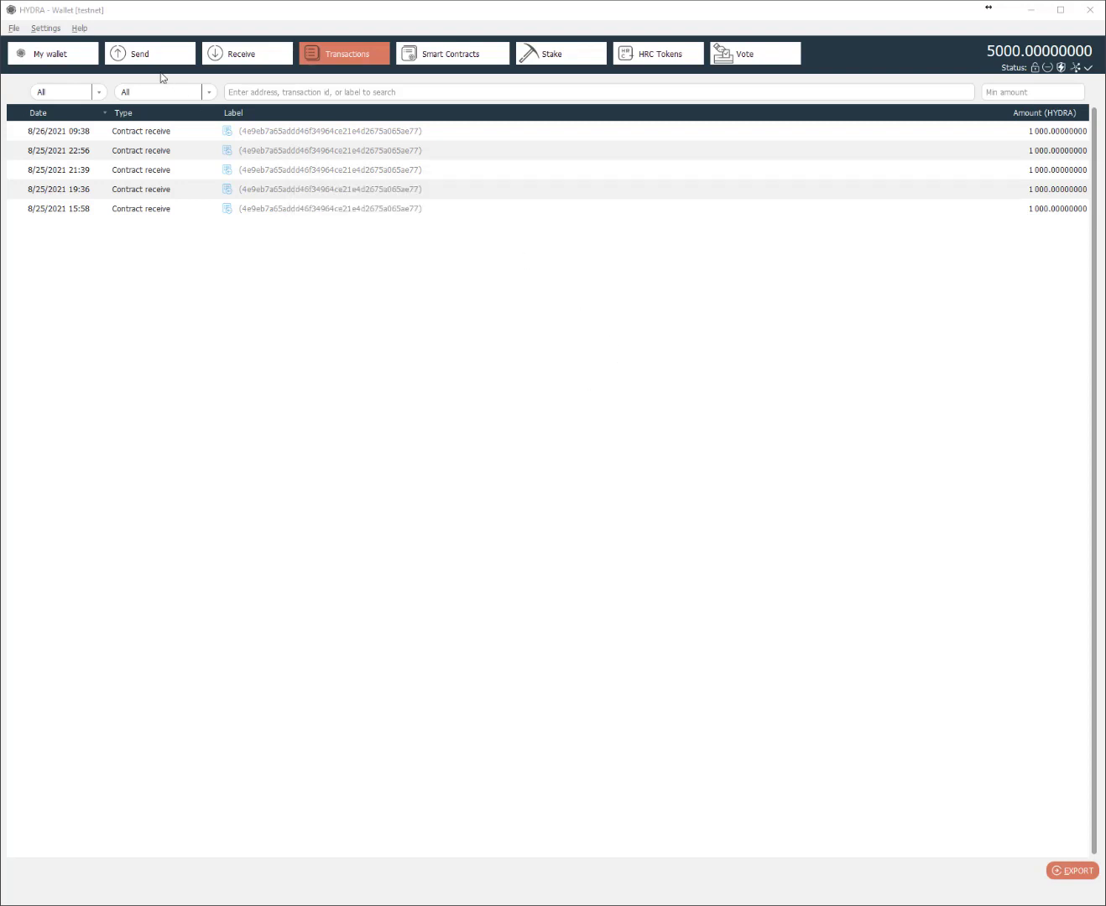
- On the Send page, open Coin Selection and tick the 8/26/2021 1000 HYDRA input
{"action": "left_click", "coordinate": [153, 60]}
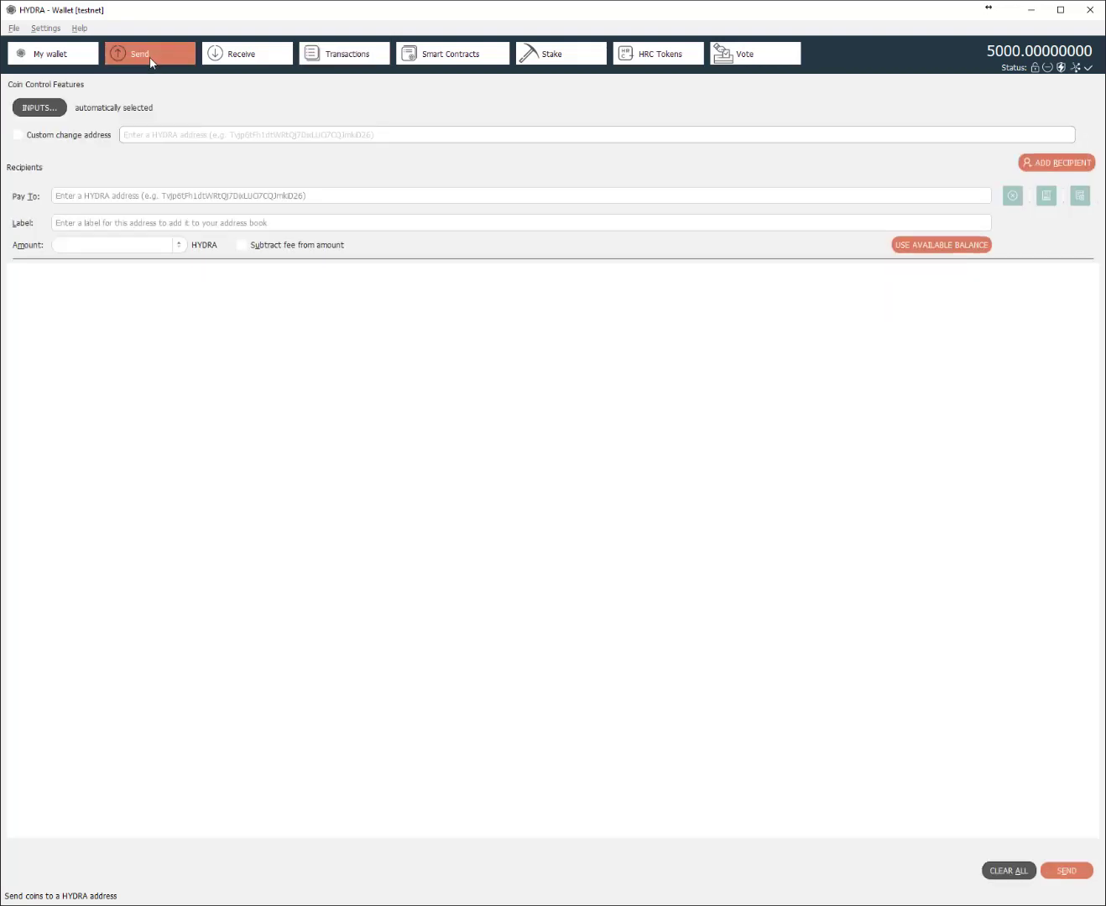
{"action": "left_click", "coordinate": [31, 110]}
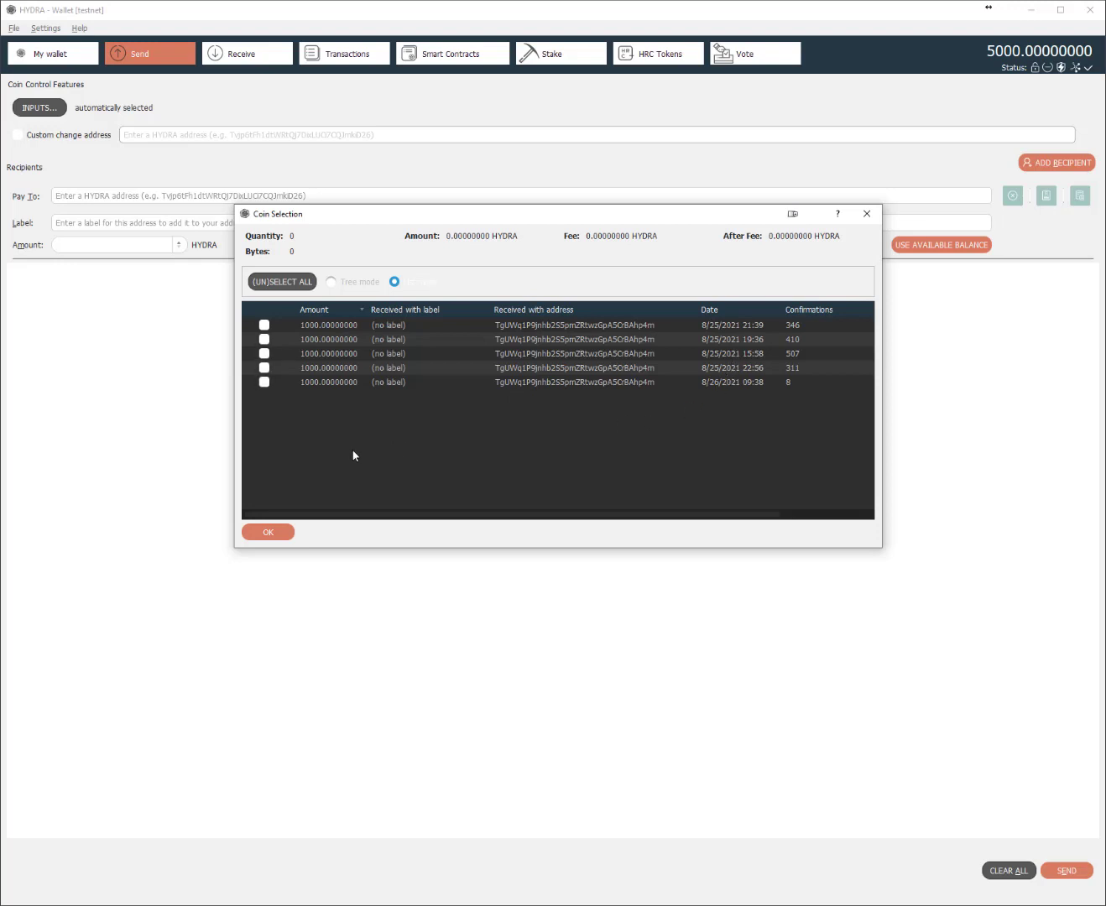
{"action": "left_click", "coordinate": [265, 382]}
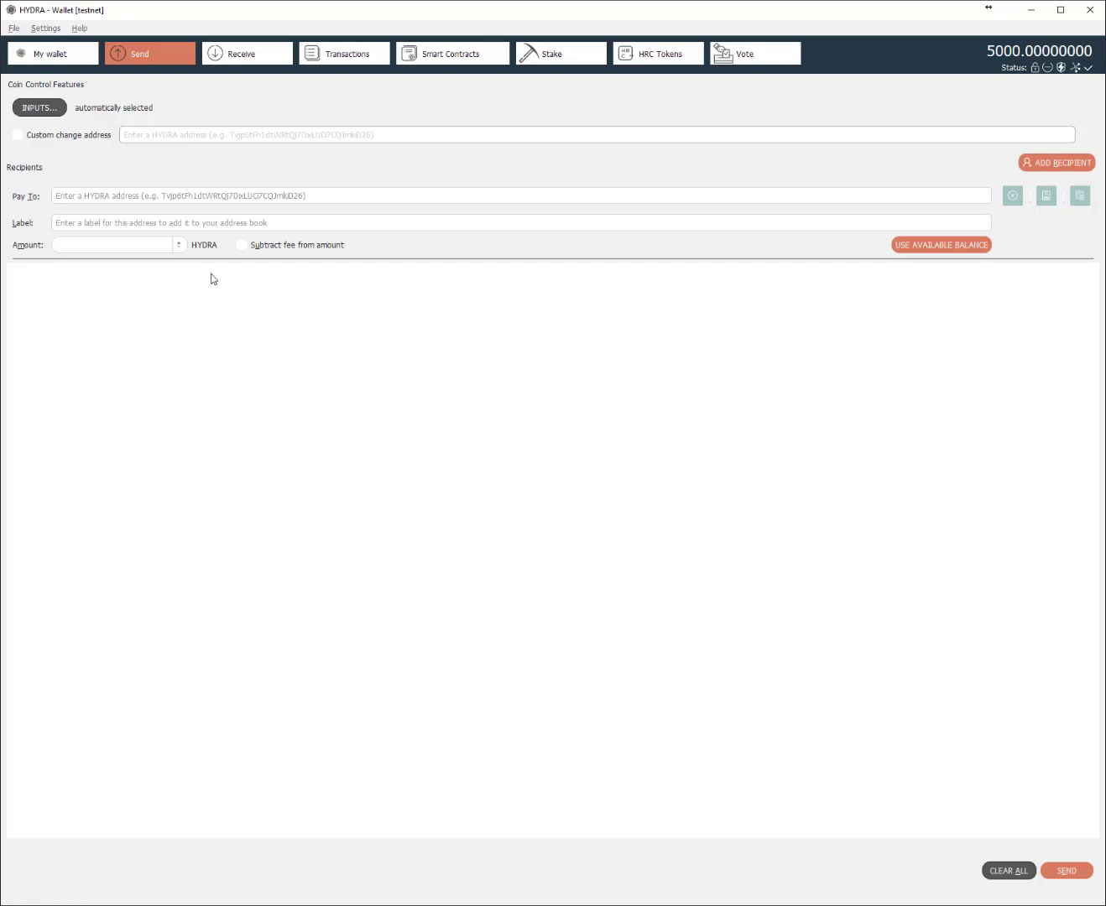
- In Options, check the Wallet tab's expert coin control and unconfirmed-change settings, then return to Main
{"action": "left_click", "coordinate": [48, 30]}
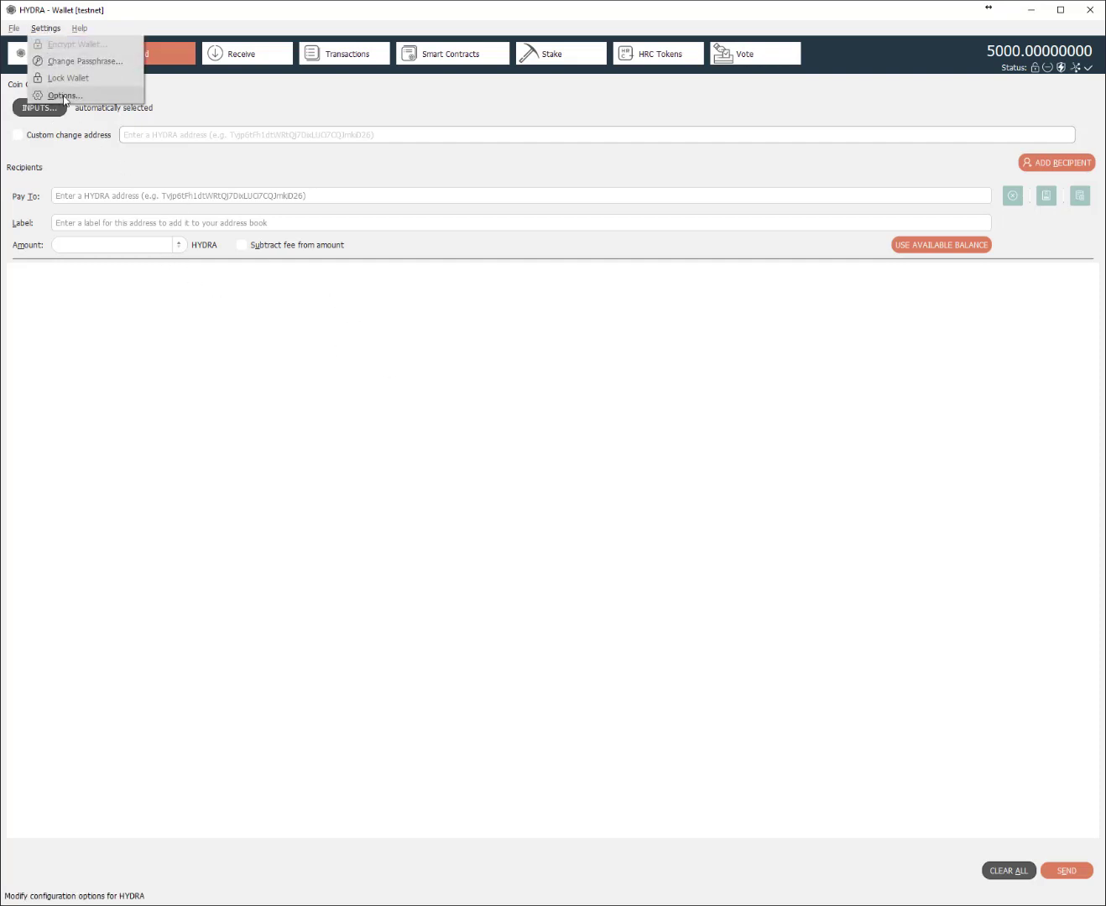
{"action": "left_click", "coordinate": [65, 94]}
{"action": "left_click", "coordinate": [339, 320]}
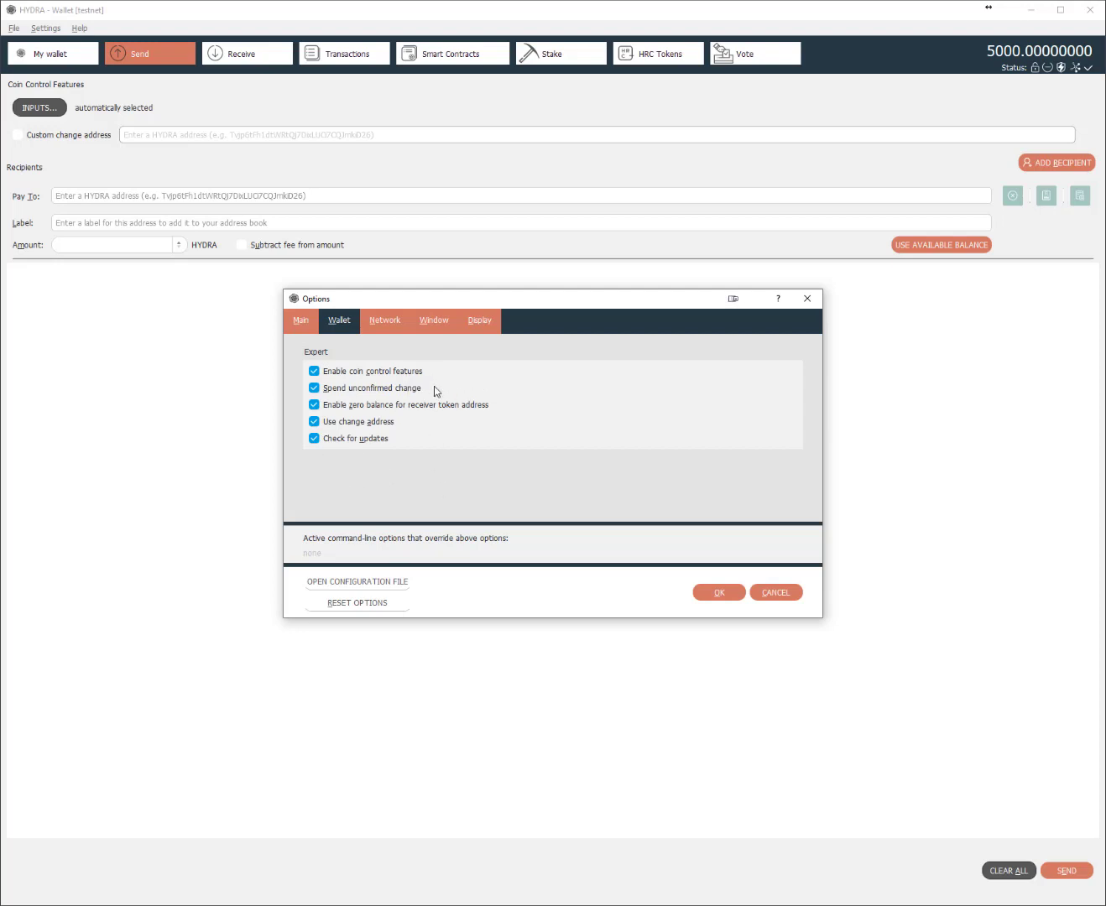
{"action": "left_click", "coordinate": [301, 323]}
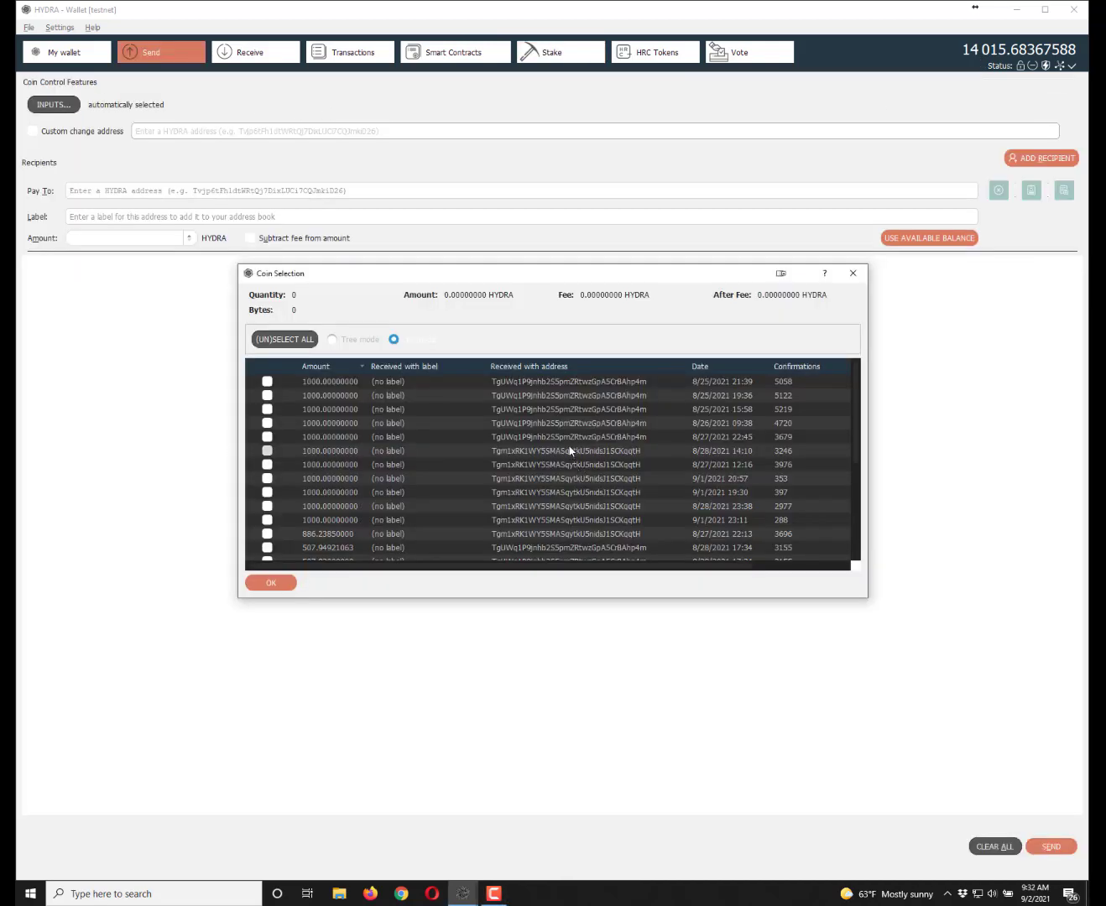
- Scroll through the coin list and close Coin Selection without choosing any coins
{"action": "scroll", "coordinate": [575, 444], "scroll_direction": "down", "scroll_amount": 4}
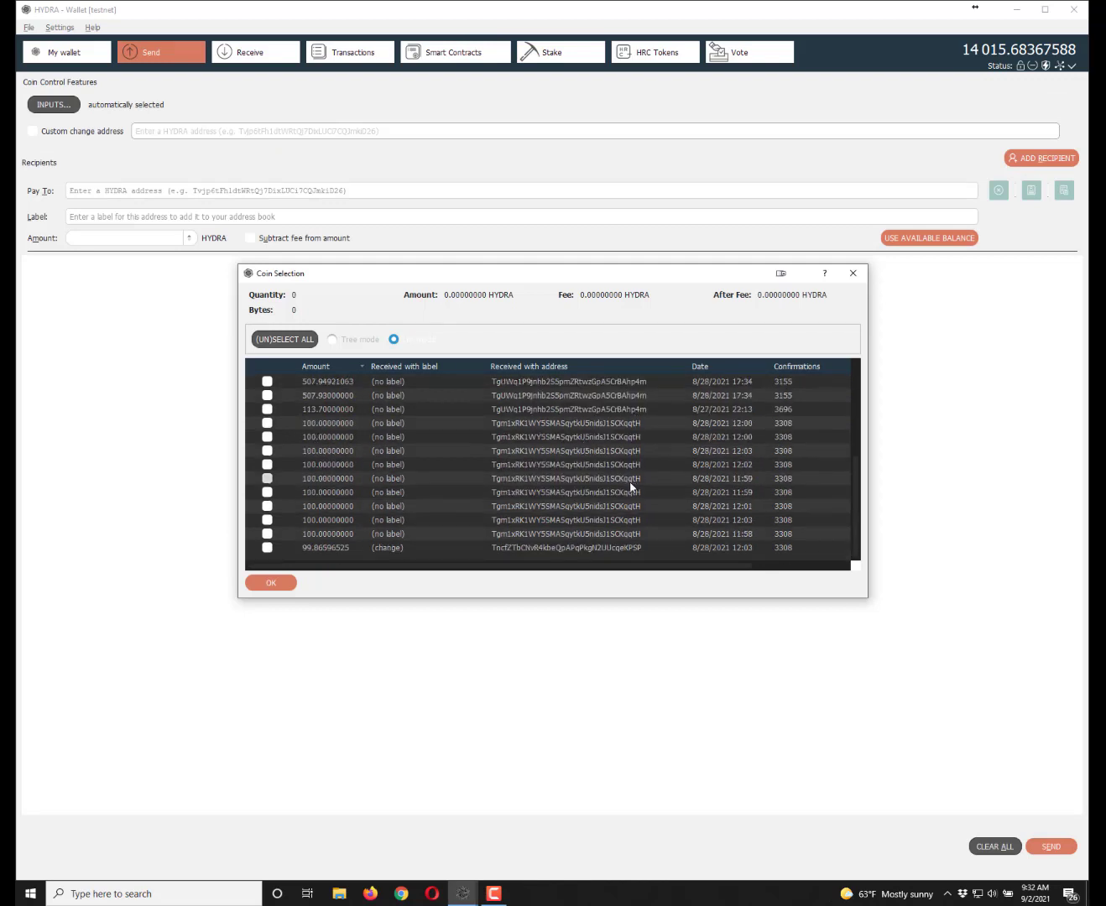
{"action": "scroll", "coordinate": [595, 550], "scroll_direction": "up", "scroll_amount": 1}
{"action": "scroll", "coordinate": [595, 545], "scroll_direction": "up", "scroll_amount": 1}
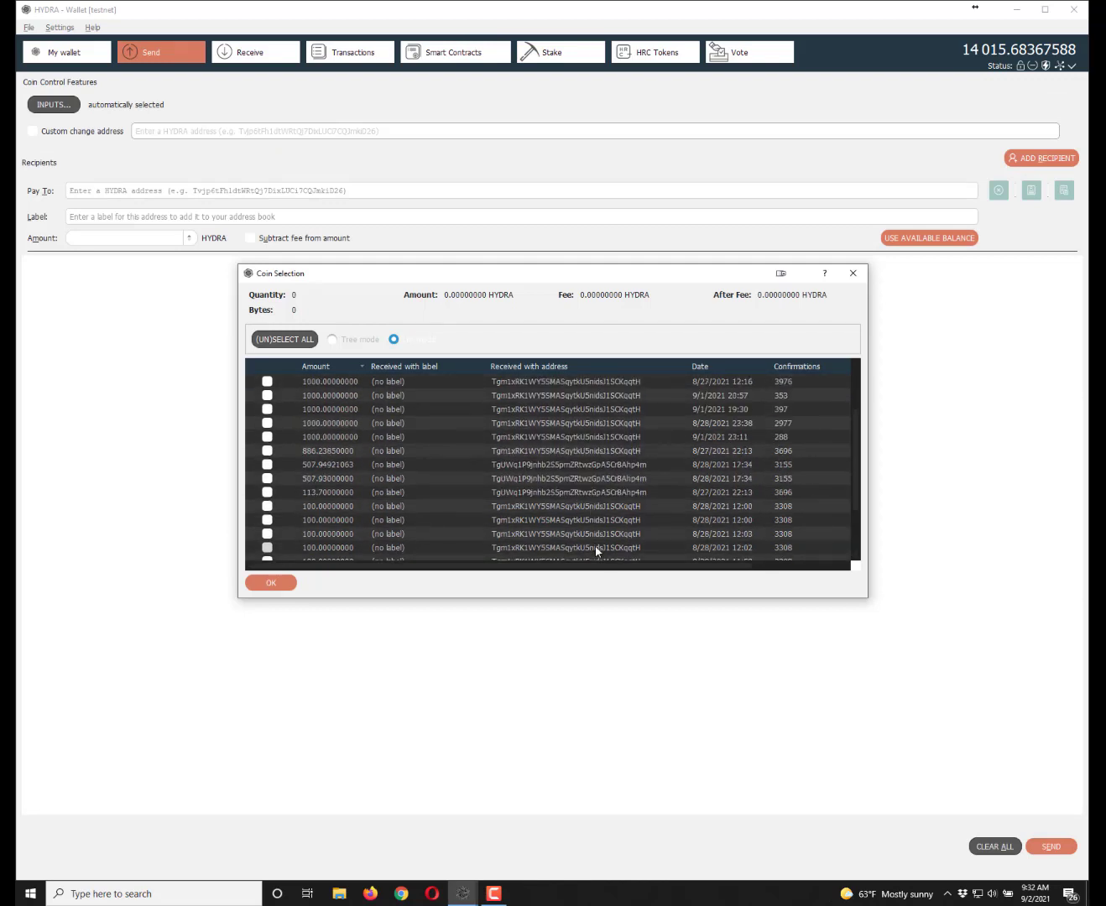
{"action": "scroll", "coordinate": [595, 537], "scroll_direction": "down", "scroll_amount": 2}
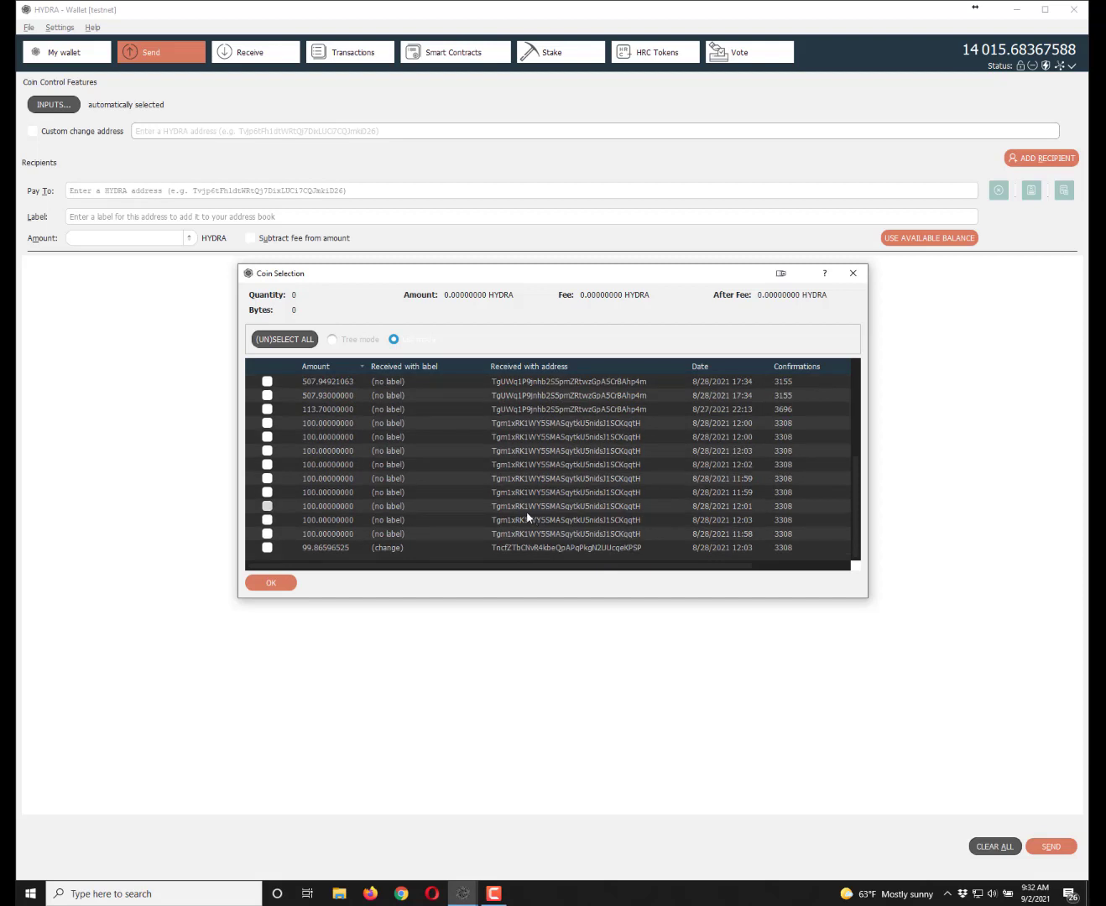
{"action": "scroll", "coordinate": [527, 517], "scroll_direction": "up", "scroll_amount": 1}
{"action": "left_click", "coordinate": [285, 584]}
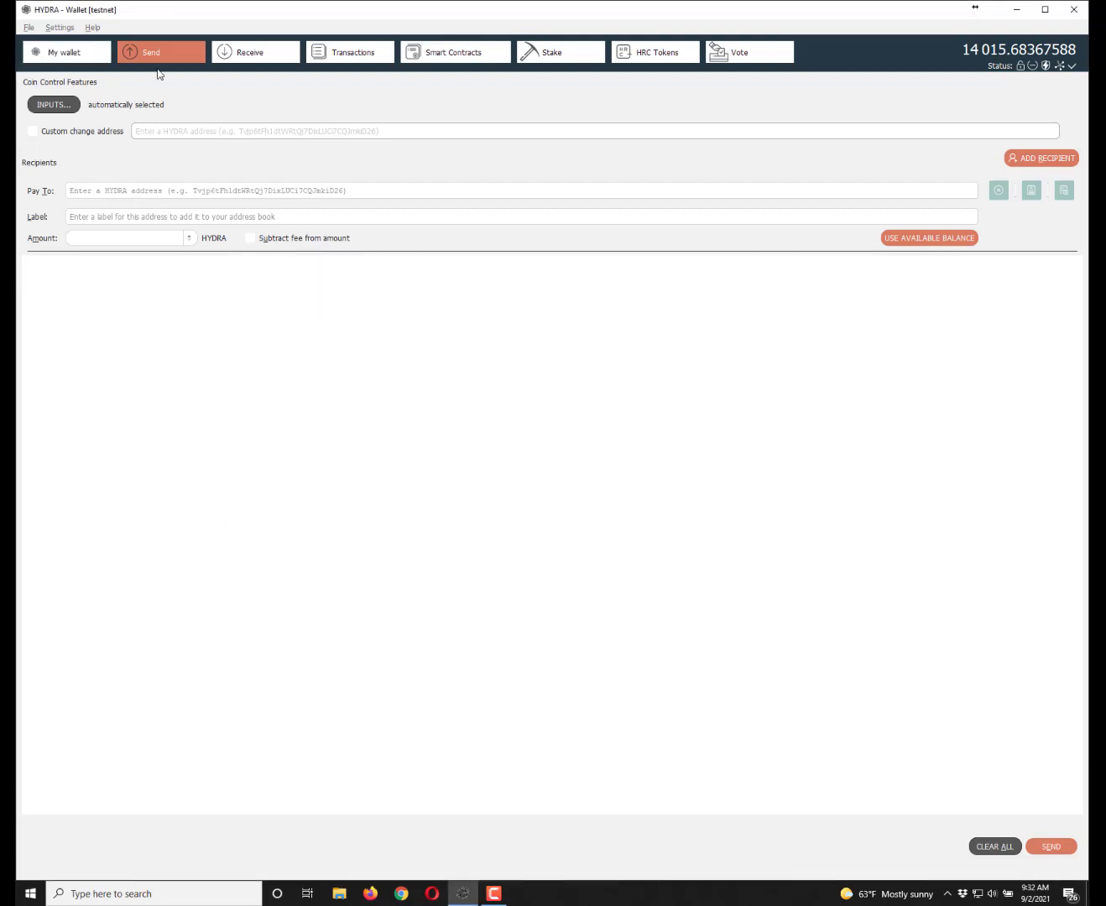
- Reopen the coin list, then view the Stake page with its 15.87921063 HYDRA mined record
{"action": "left_click", "coordinate": [55, 105]}
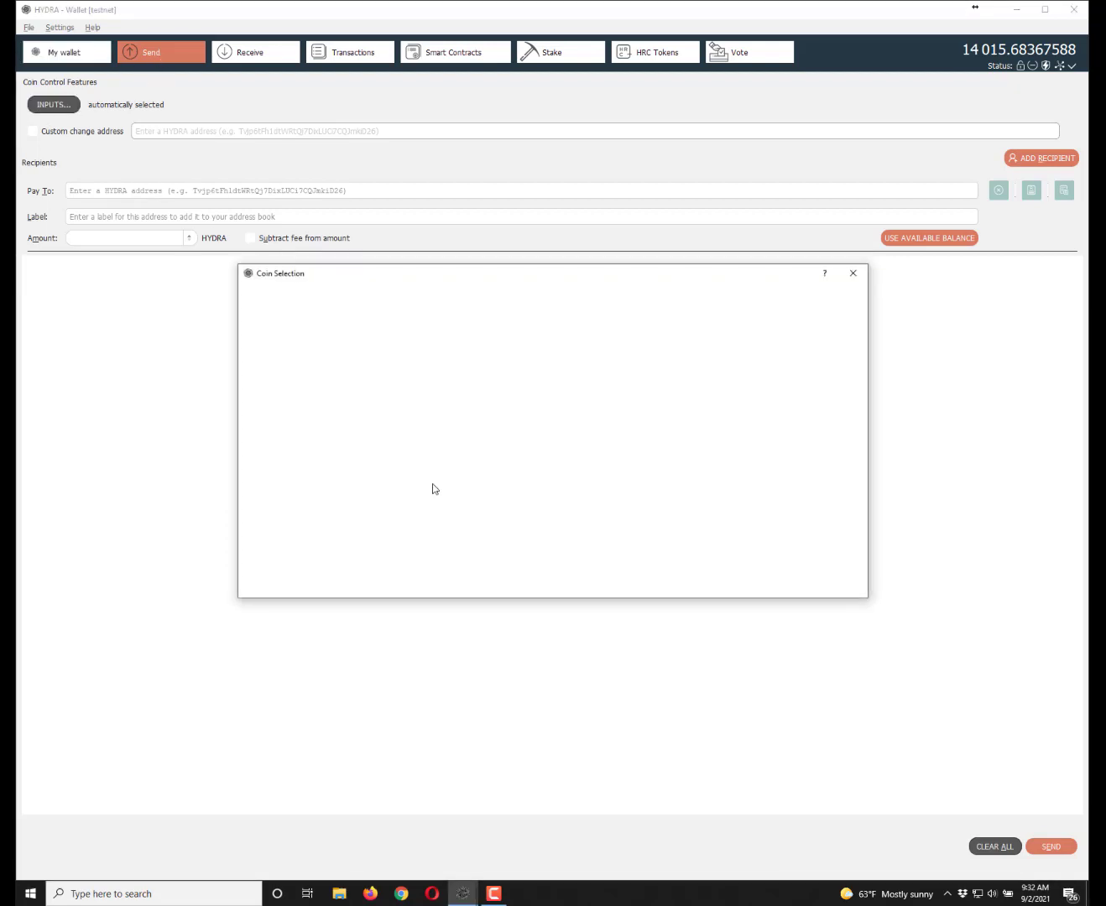
{"action": "scroll", "coordinate": [451, 454], "scroll_direction": "down", "scroll_amount": 5}
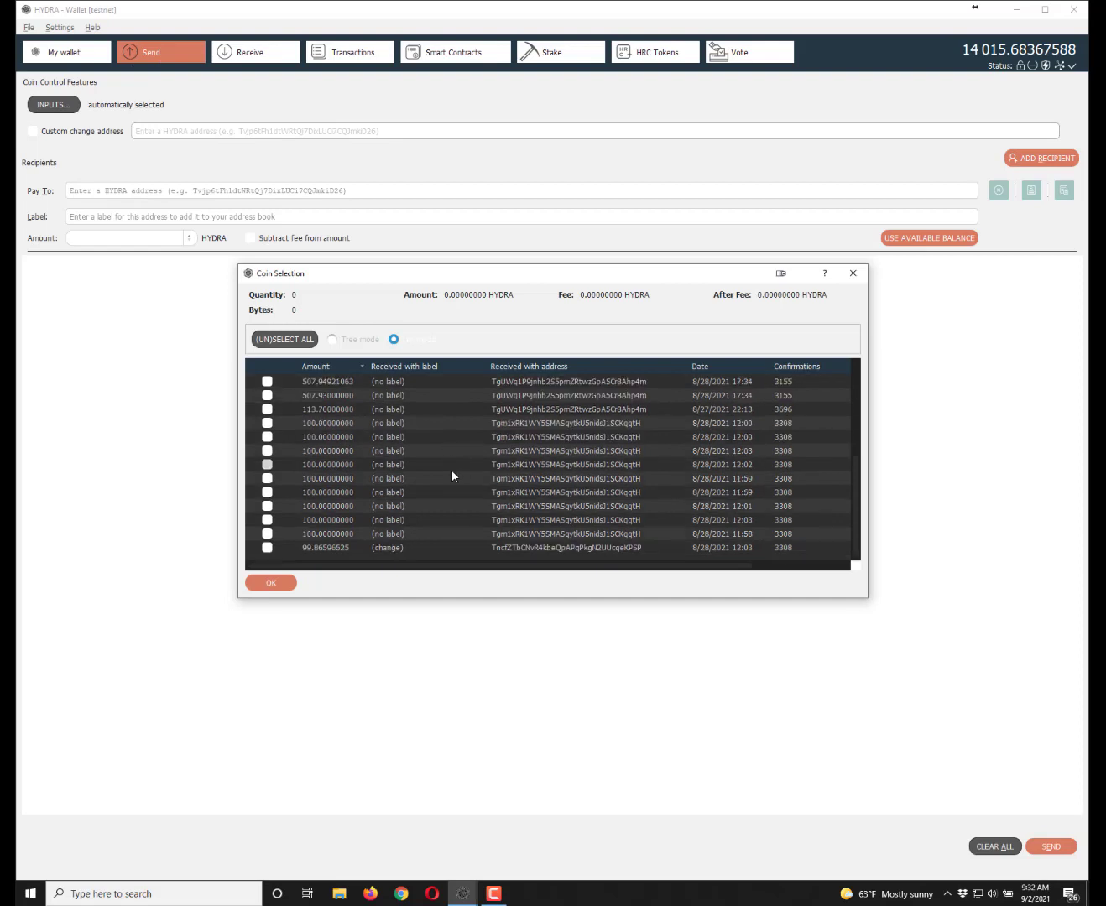
{"action": "left_click", "coordinate": [539, 55]}
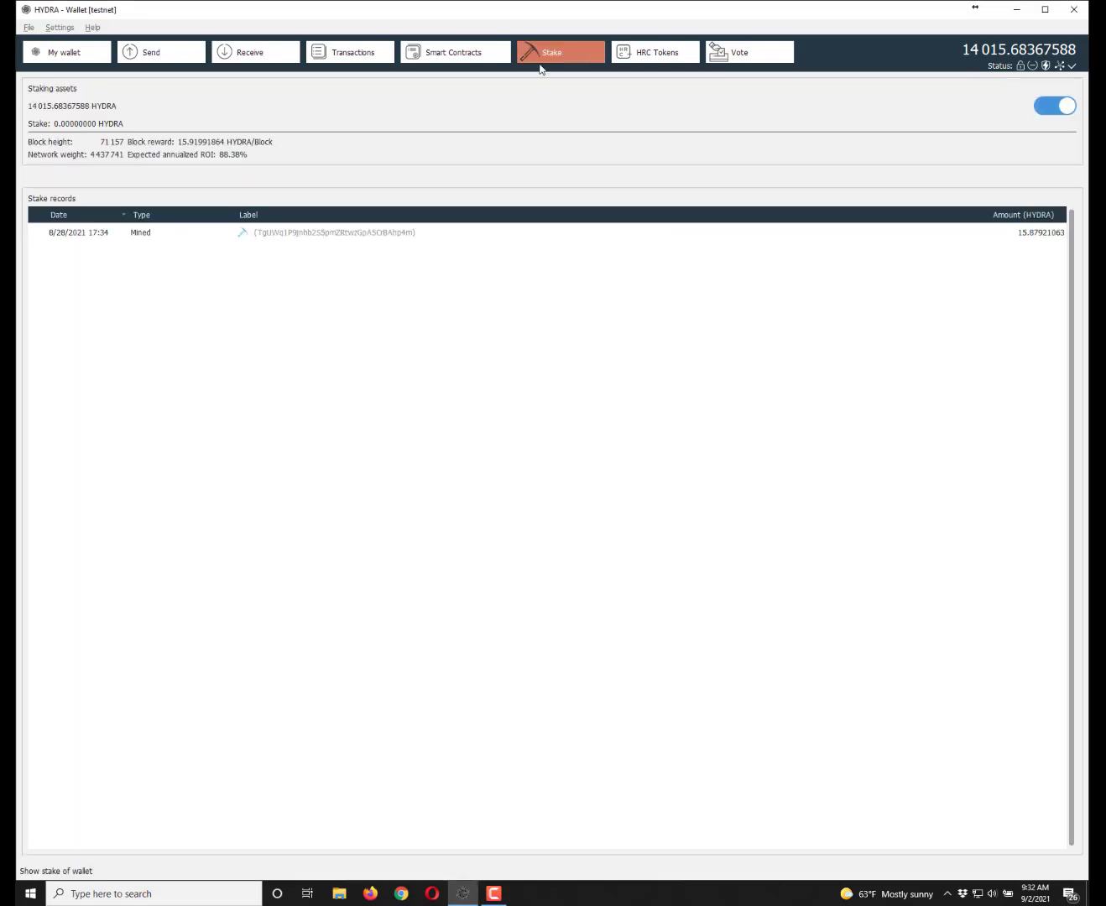
{"action": "left_click", "coordinate": [352, 236]}
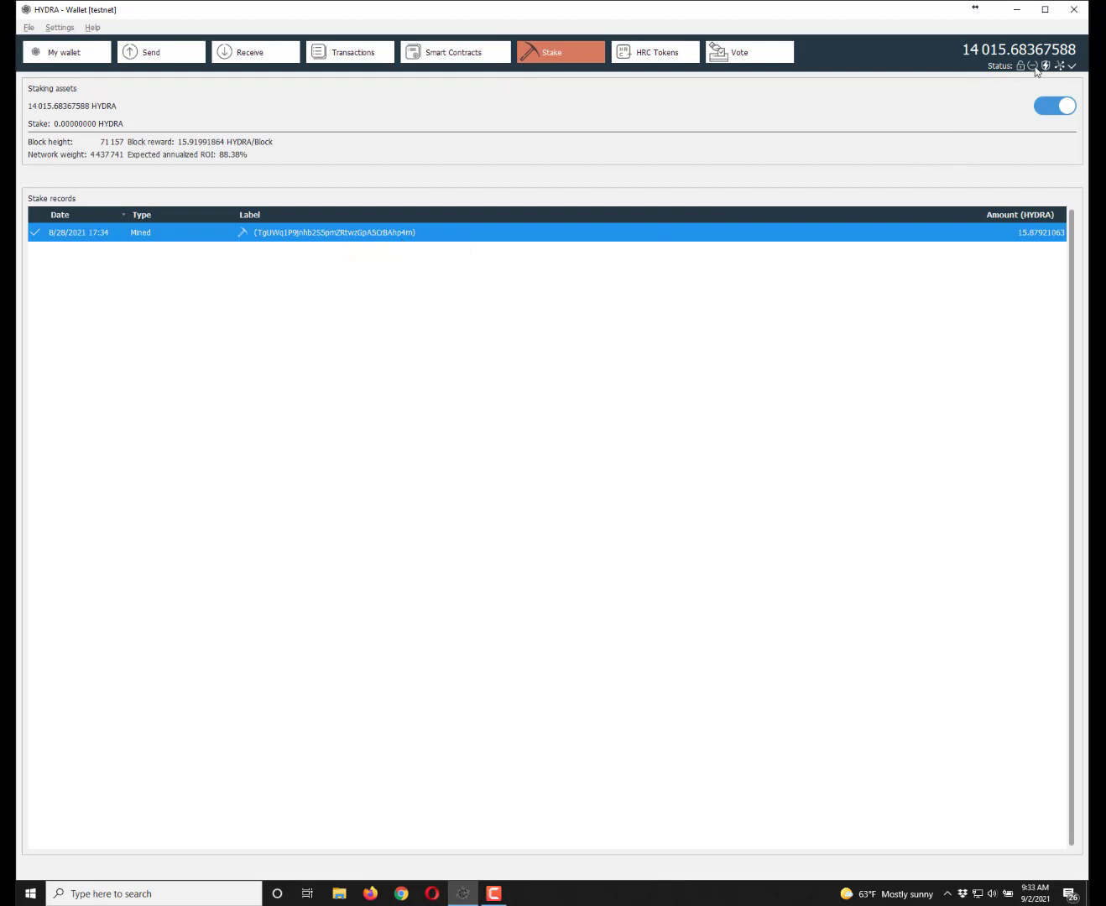
- From the Send page, open Coin Selection and scroll through the 113.7, 100 HYDRA and 99.86596525 change inputs
{"action": "mouse_move", "coordinate": [1047, 71]}
{"action": "left_click", "coordinate": [166, 51]}
{"action": "left_click", "coordinate": [76, 102]}
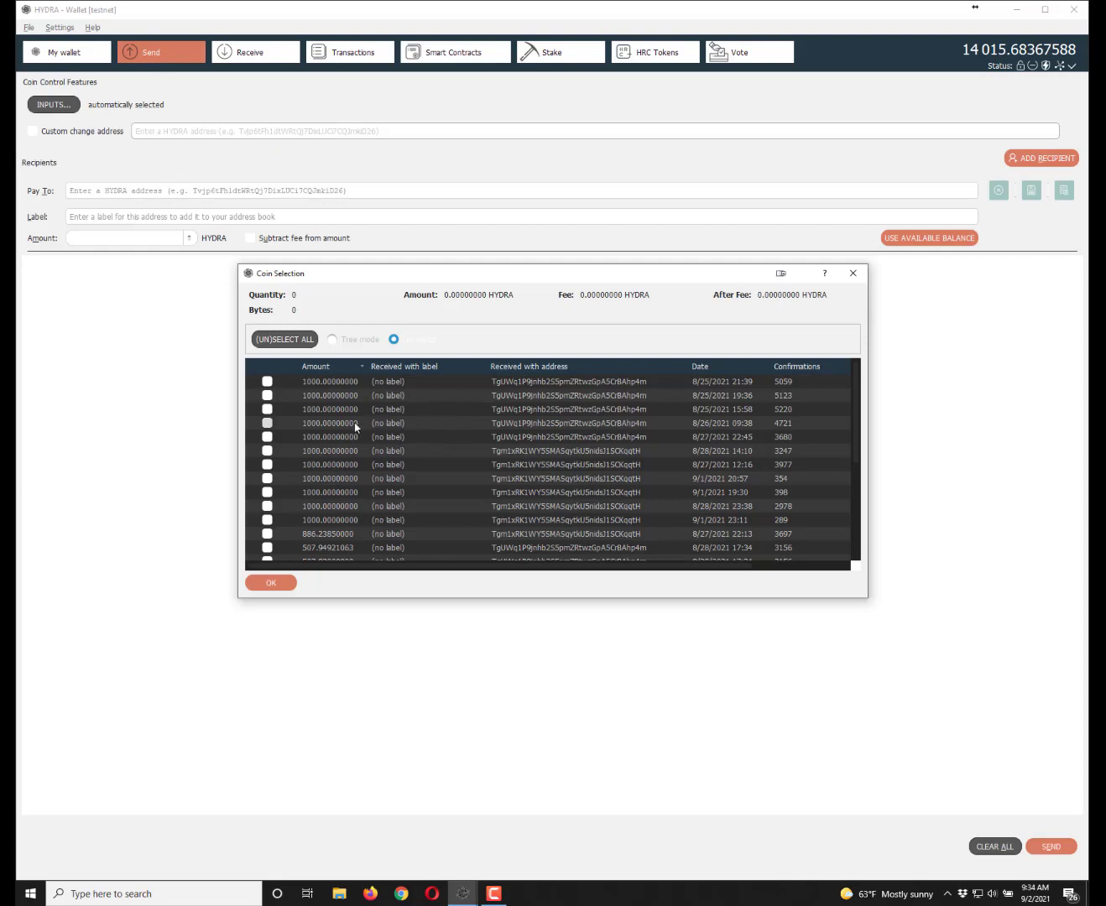
{"action": "scroll", "coordinate": [340, 407], "scroll_direction": "down", "scroll_amount": 2}
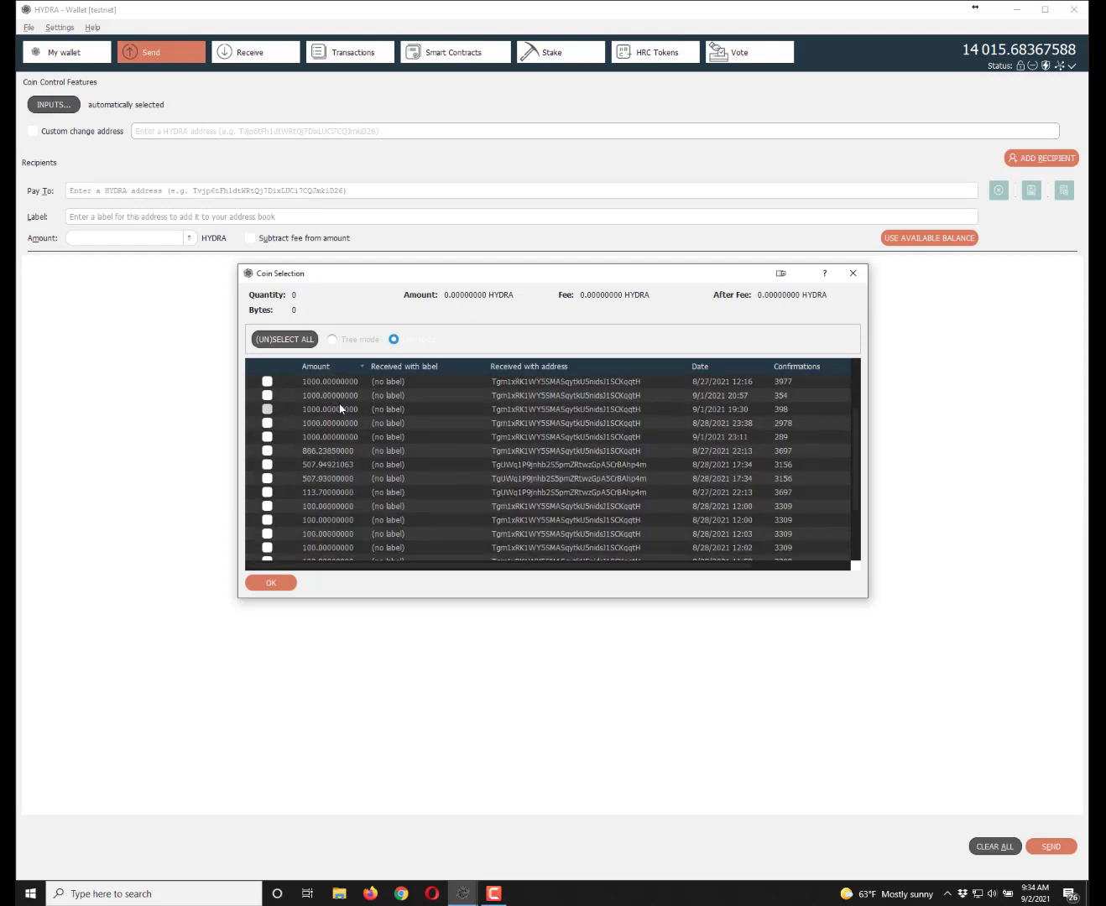
{"action": "scroll", "coordinate": [333, 430], "scroll_direction": "down", "scroll_amount": 2}
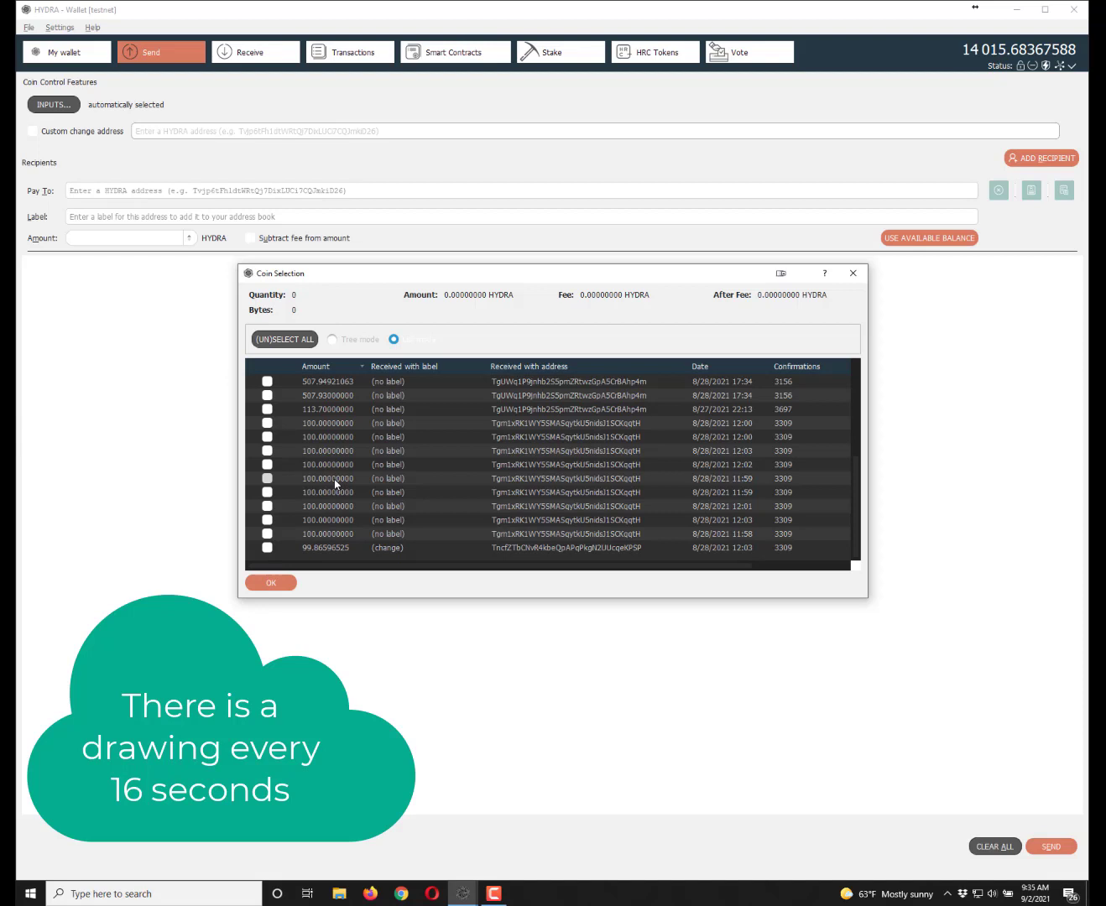
{"action": "scroll", "coordinate": [335, 483], "scroll_direction": "up", "scroll_amount": 4}
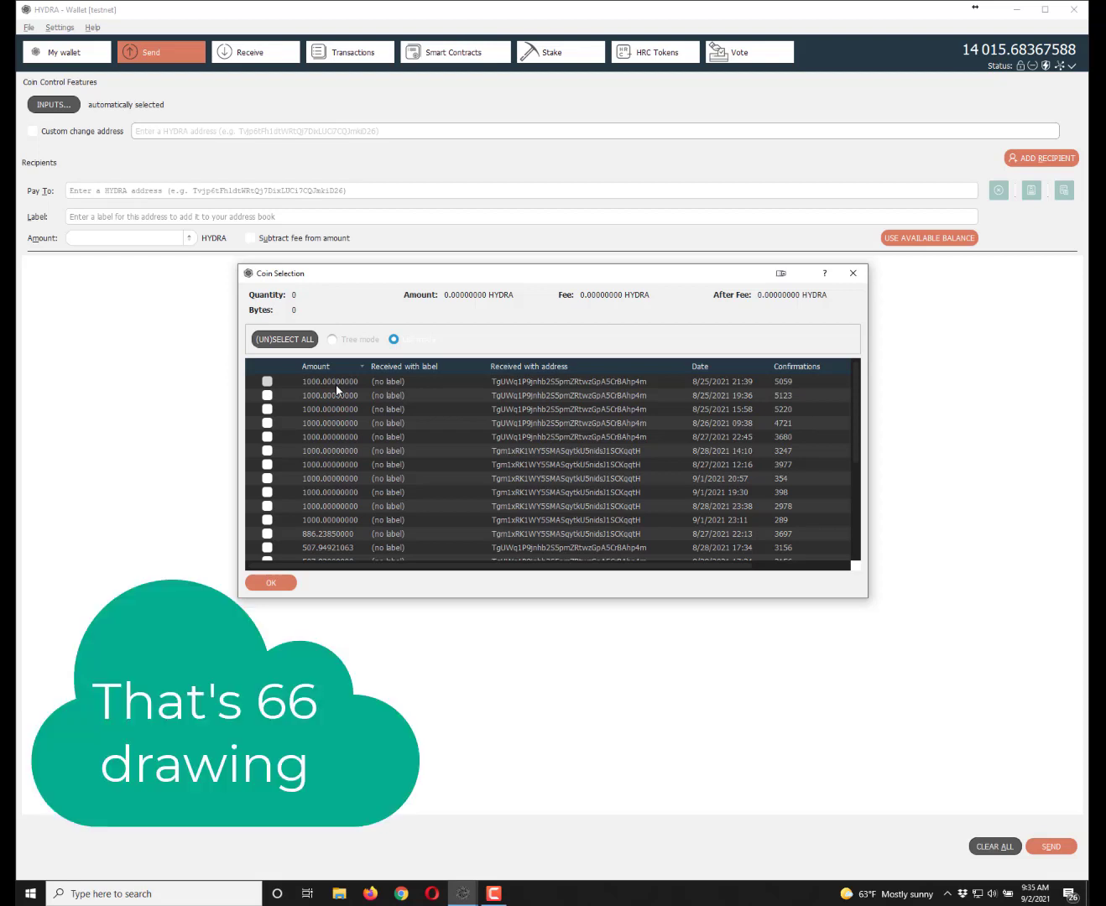
{"action": "scroll", "coordinate": [335, 384], "scroll_direction": "down", "scroll_amount": 4}
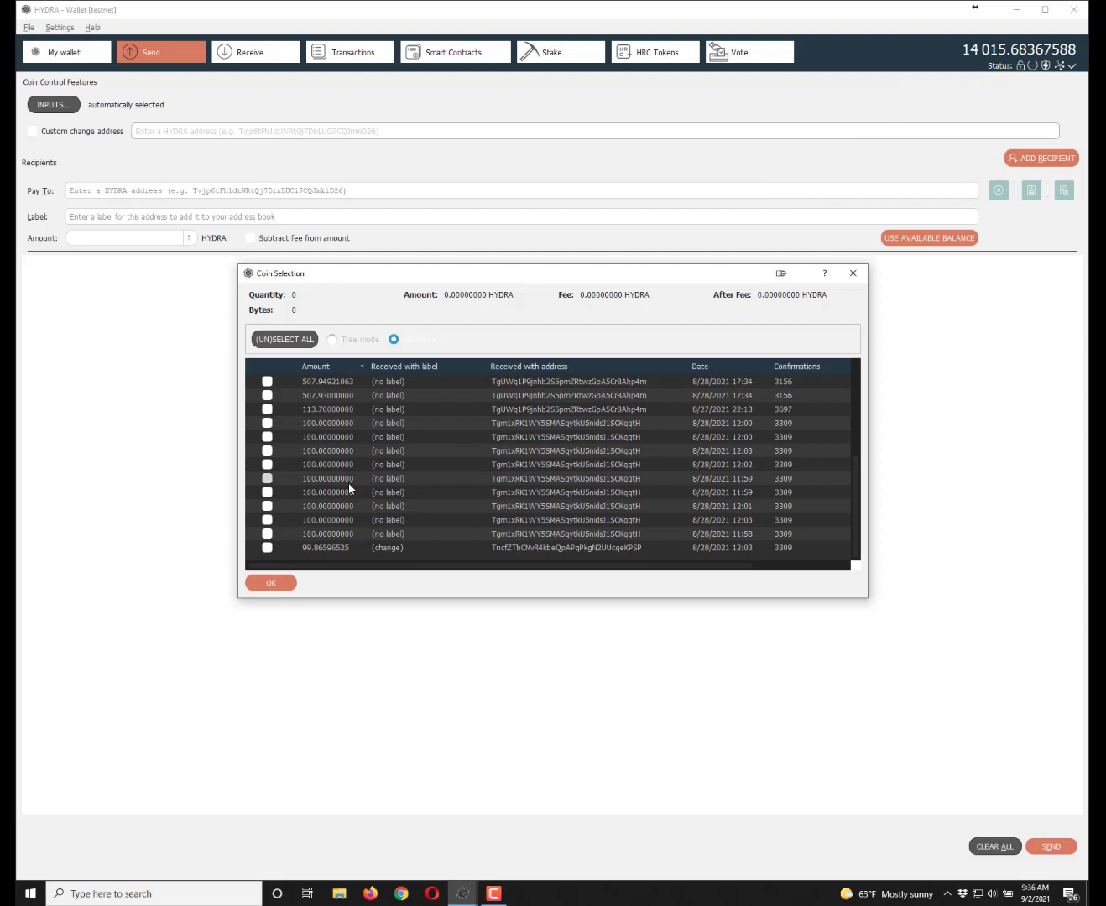
{"action": "scroll", "coordinate": [348, 483], "scroll_direction": "up", "scroll_amount": 4}
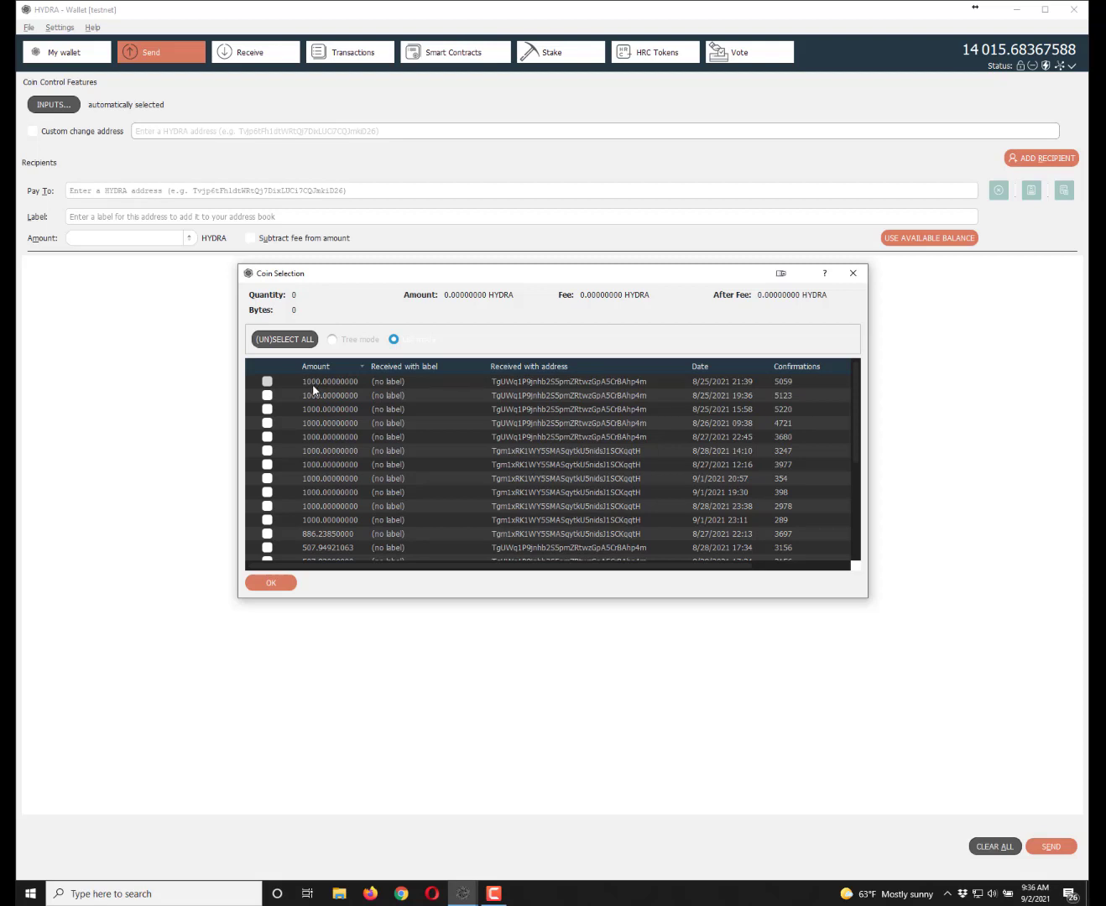
{"action": "scroll", "coordinate": [362, 422], "scroll_direction": "down", "scroll_amount": 4}
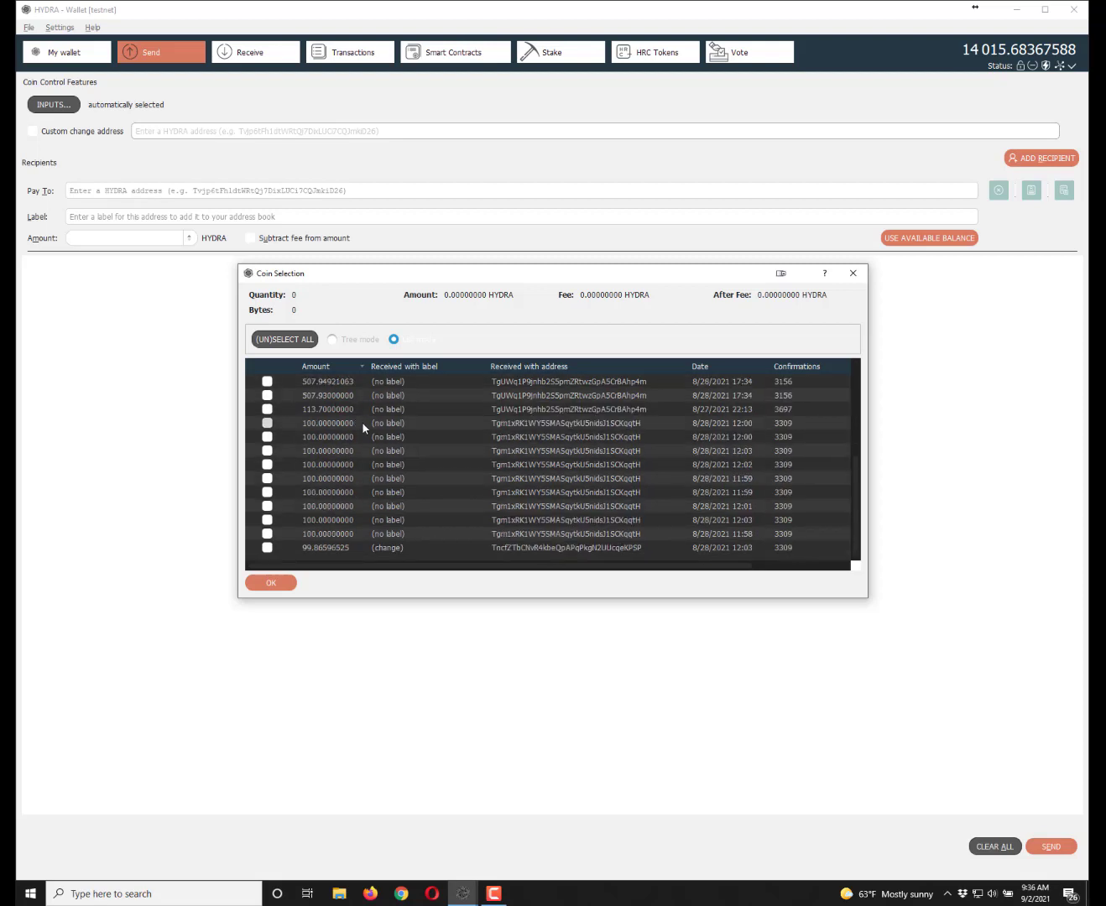
{"action": "scroll", "coordinate": [356, 479], "scroll_direction": "up", "scroll_amount": 2}
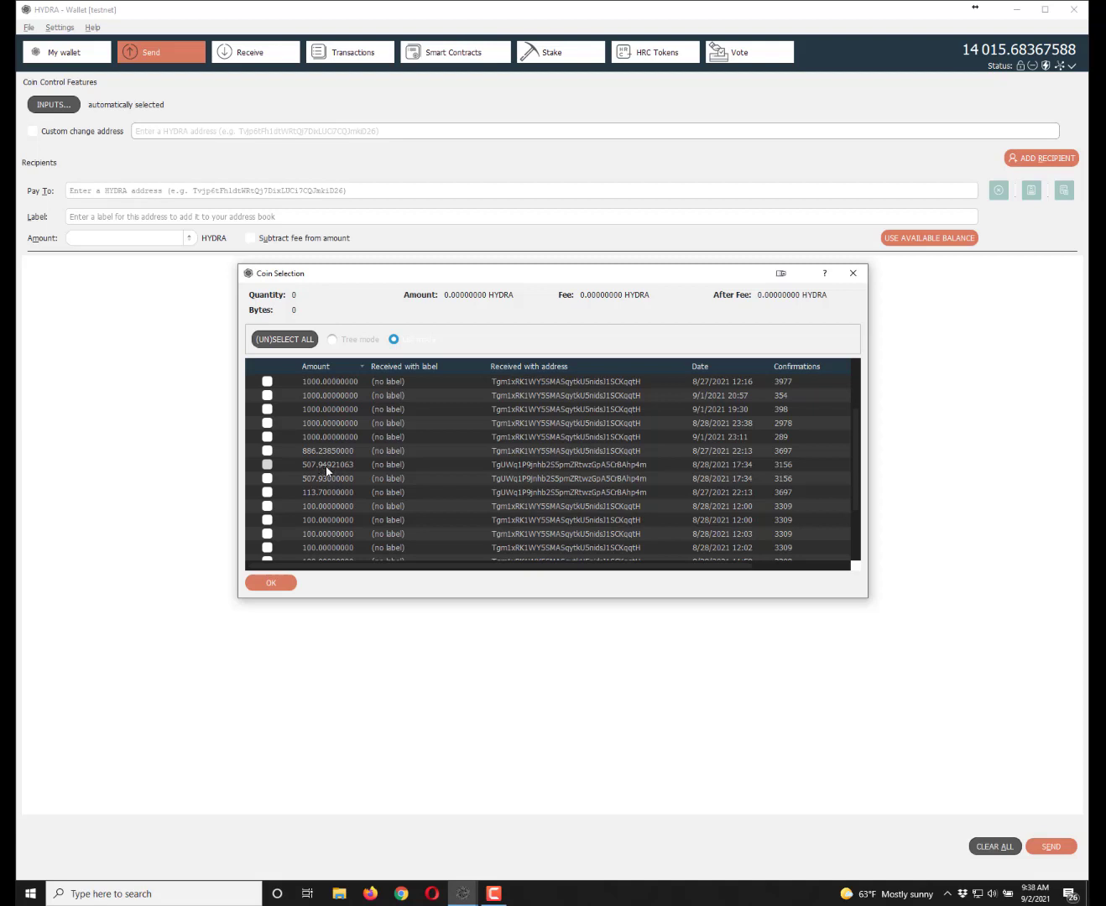
{"action": "scroll", "coordinate": [334, 470], "scroll_direction": "down", "scroll_amount": 2}
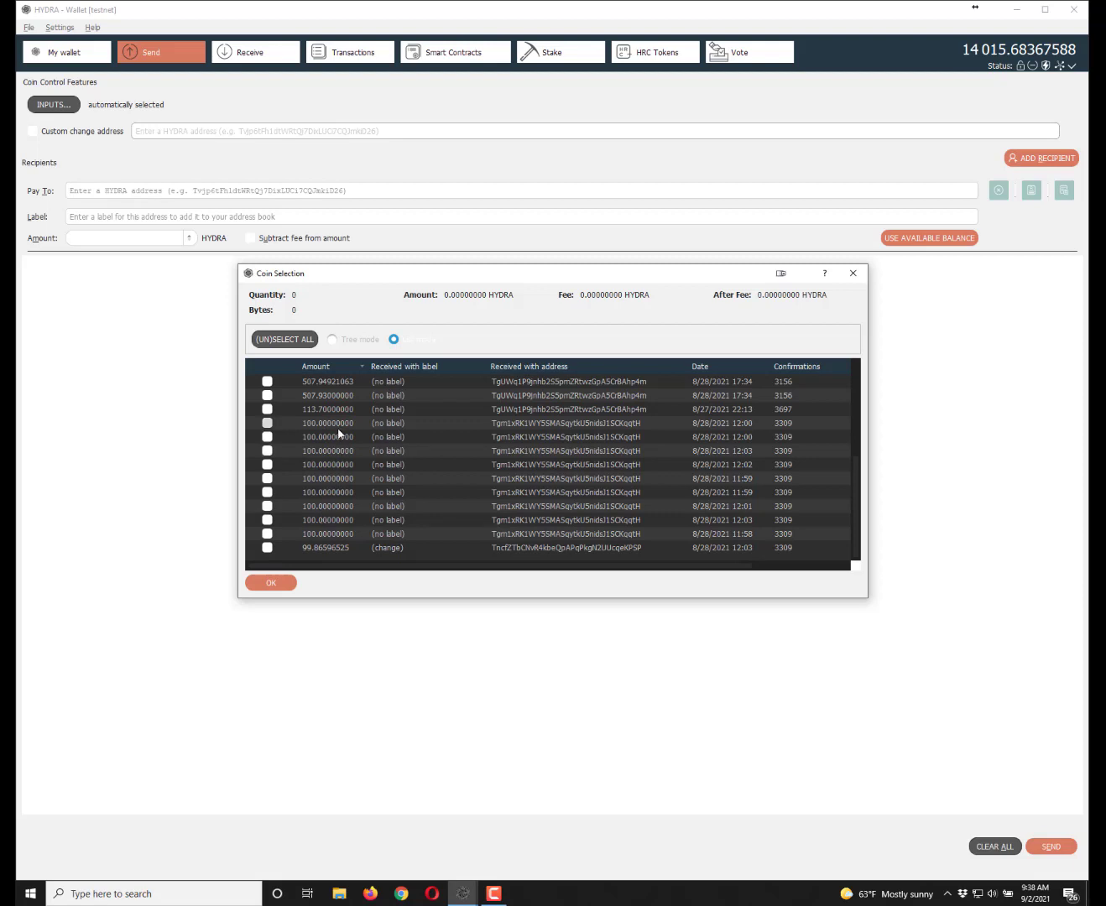
{"action": "scroll", "coordinate": [335, 436], "scroll_direction": "up", "scroll_amount": 4}
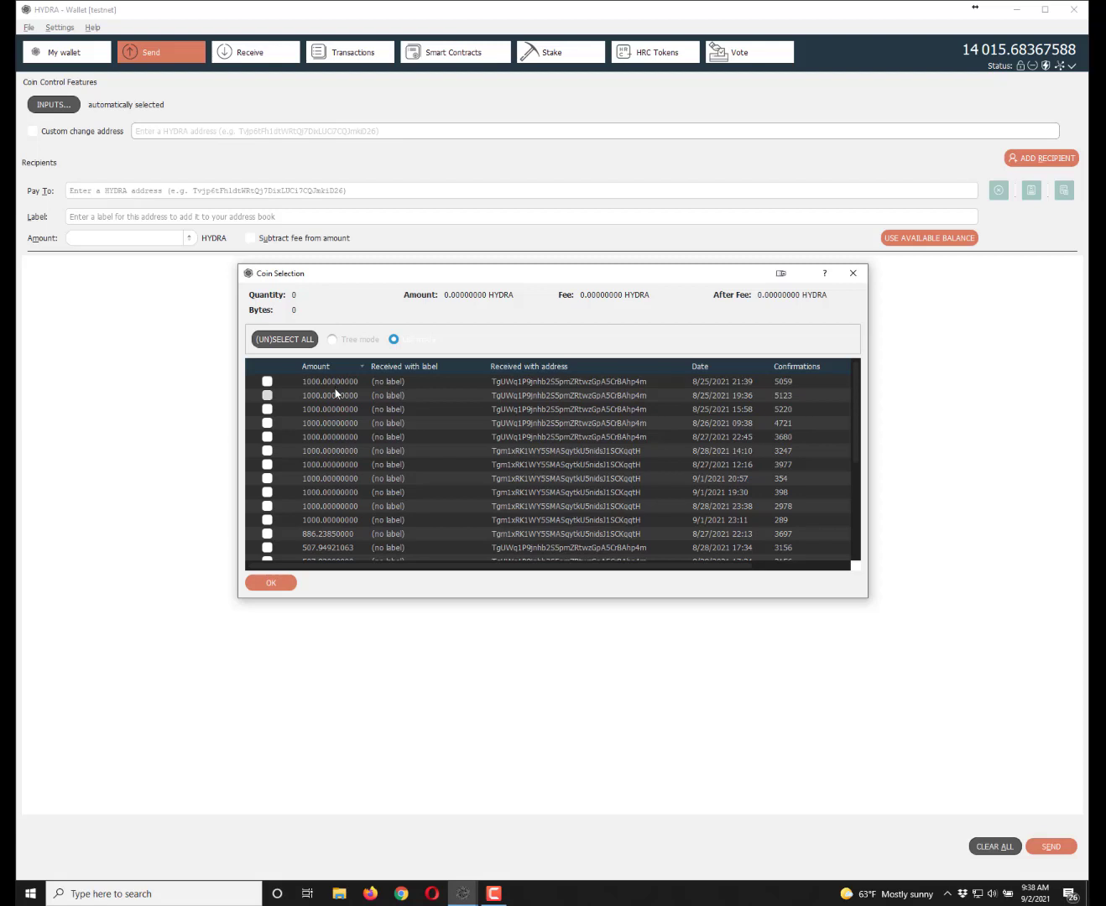
- Select the 8/25/2021 21:39 1000 HYDRA coin as the sole input and confirm
{"action": "left_click", "coordinate": [268, 383]}
{"action": "left_click", "coordinate": [270, 582]}
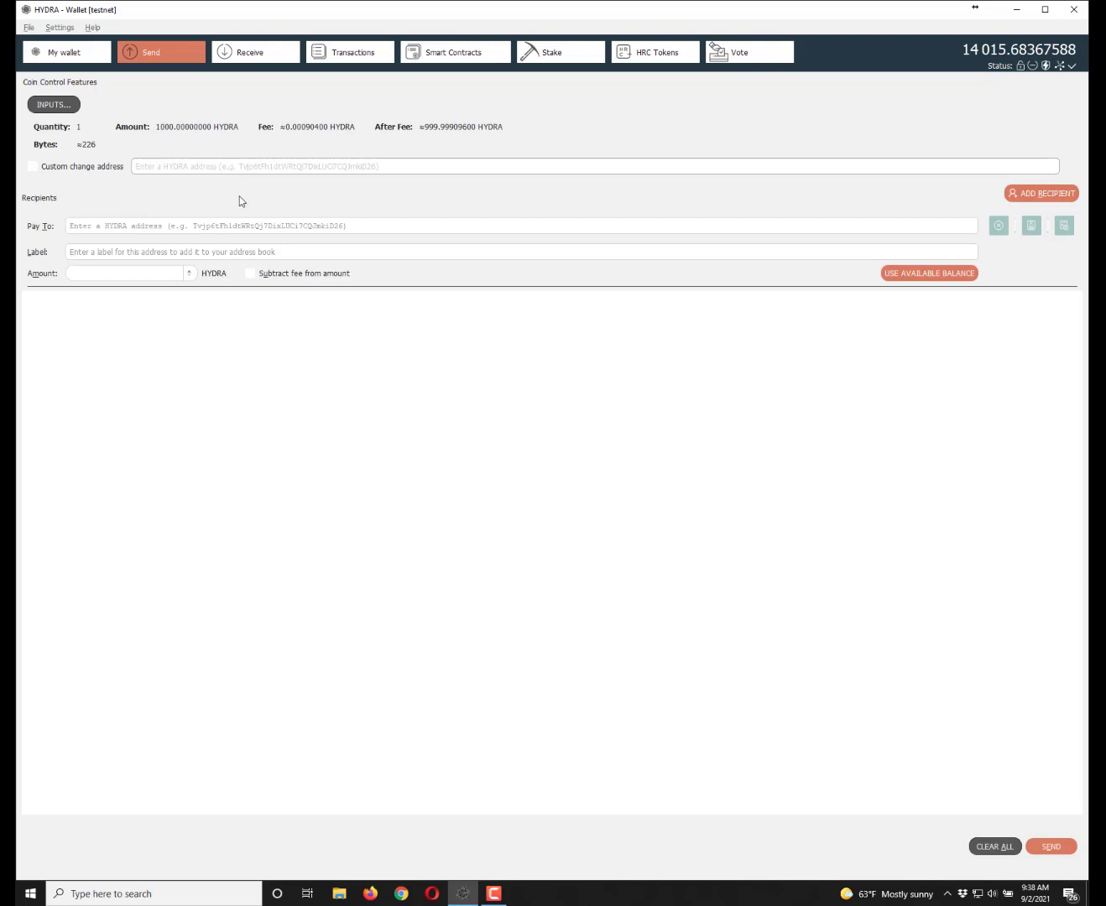
{"action": "left_click", "coordinate": [1032, 226]}
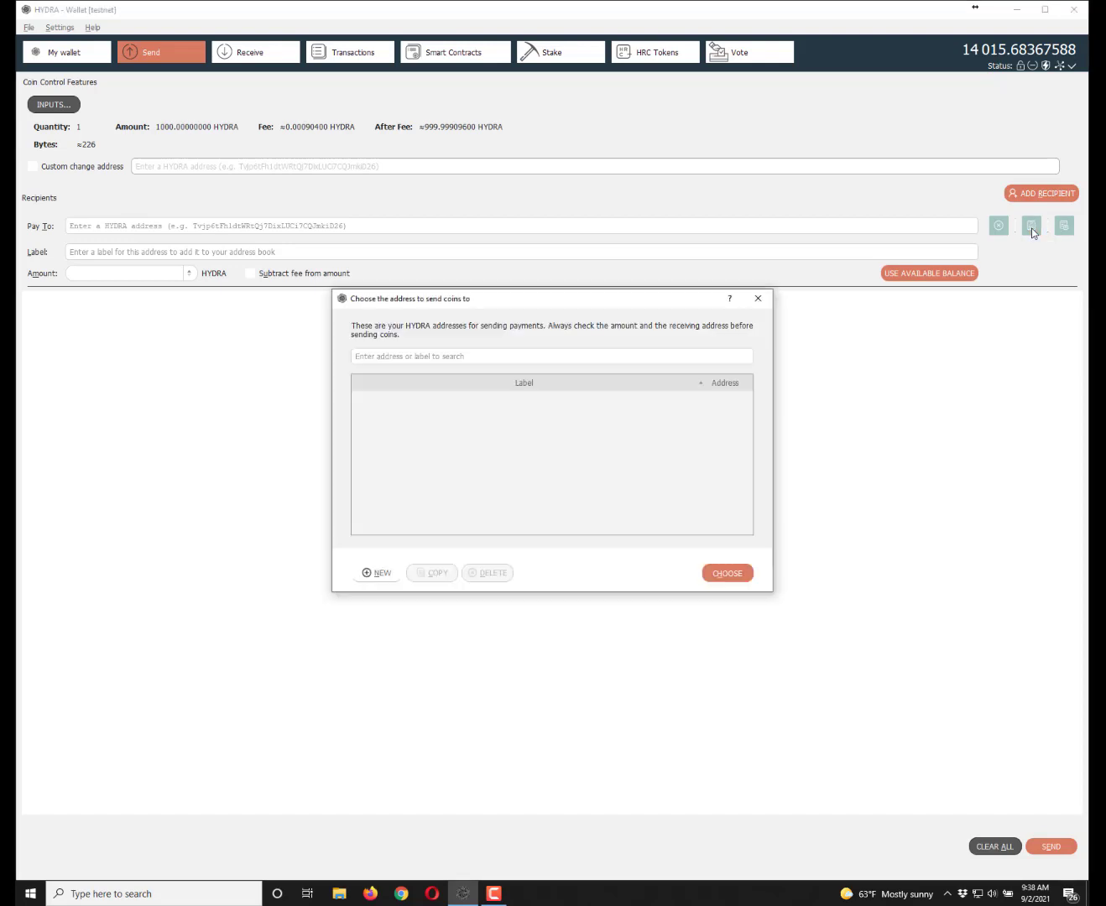
{"action": "left_click", "coordinate": [757, 299]}
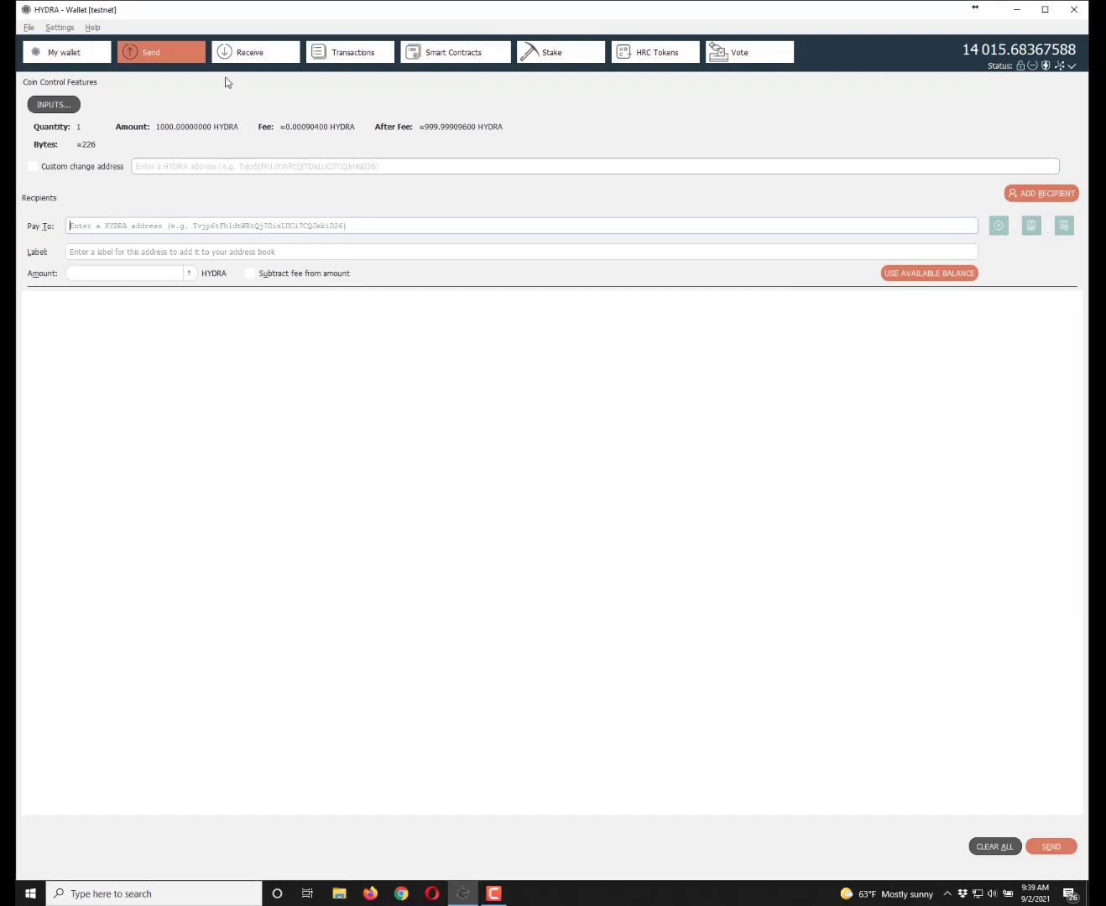
{"action": "left_click", "coordinate": [245, 53]}
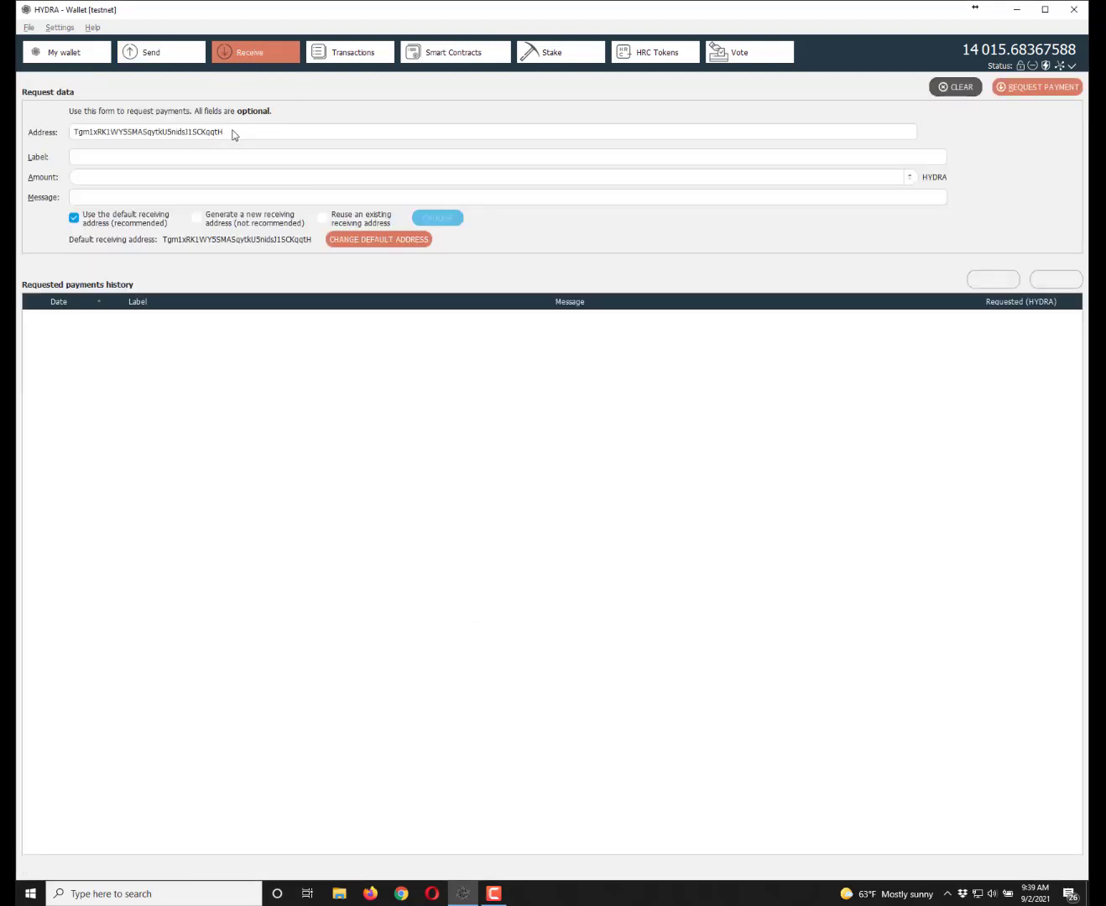
- Paste the wallet's own receiving address into Pay To and enter 100 as the amount
{"action": "left_click_drag", "start_coordinate": [225, 132], "coordinate": [70, 135]}
{"action": "left_click", "coordinate": [161, 53]}
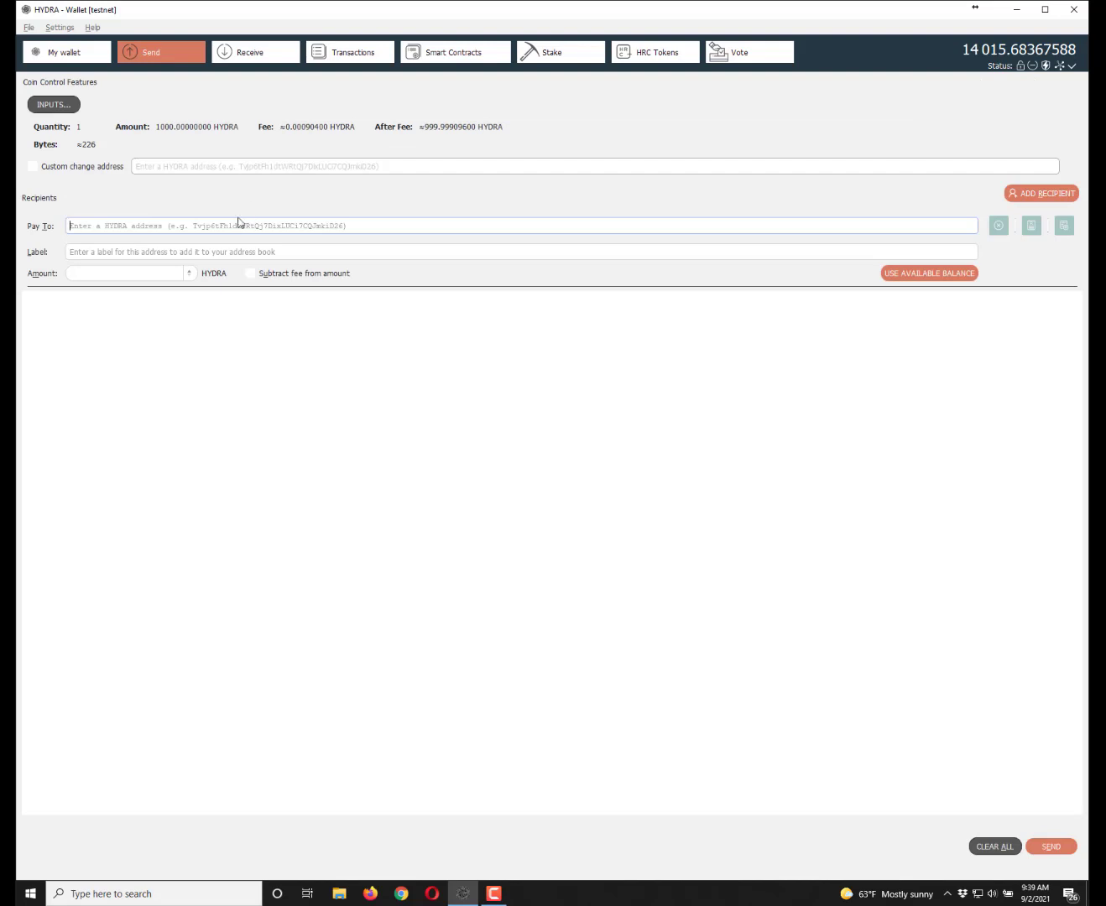
{"action": "left_click", "coordinate": [1063, 225]}
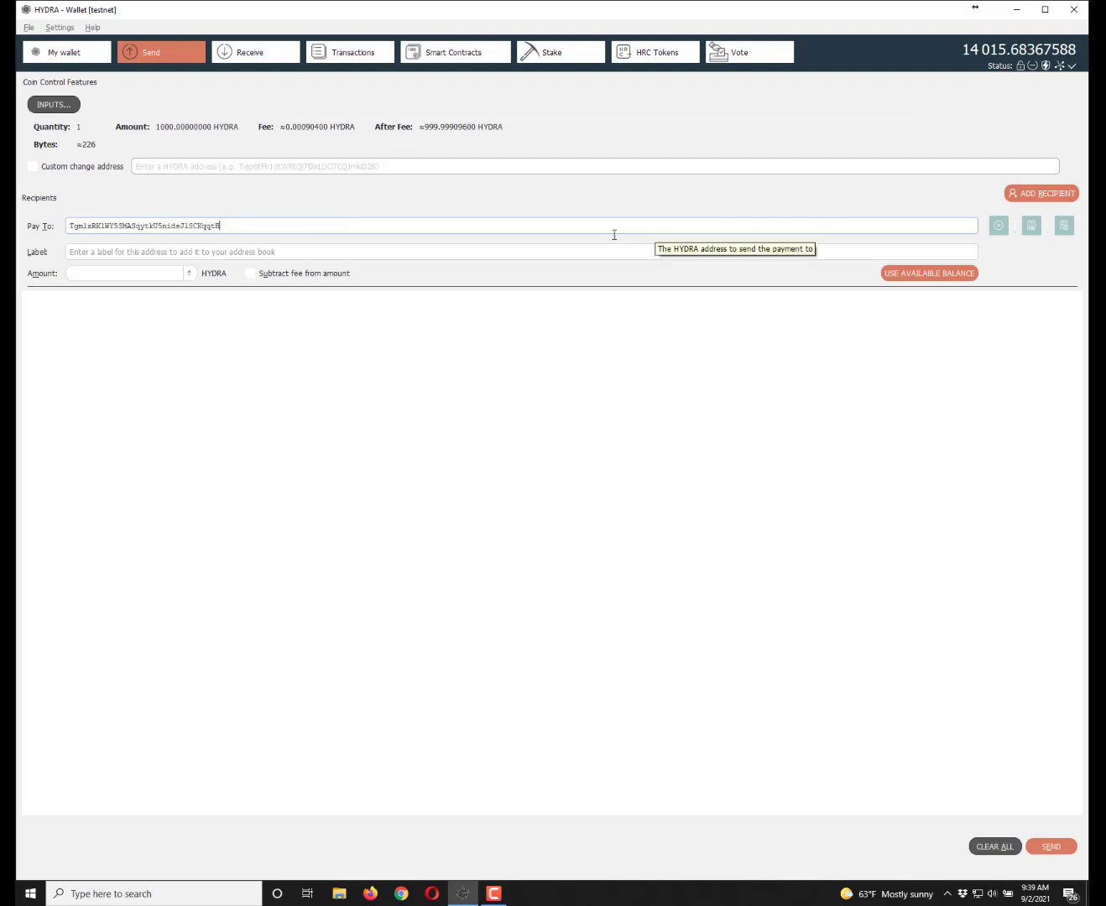
{"action": "left_click", "coordinate": [91, 274]}
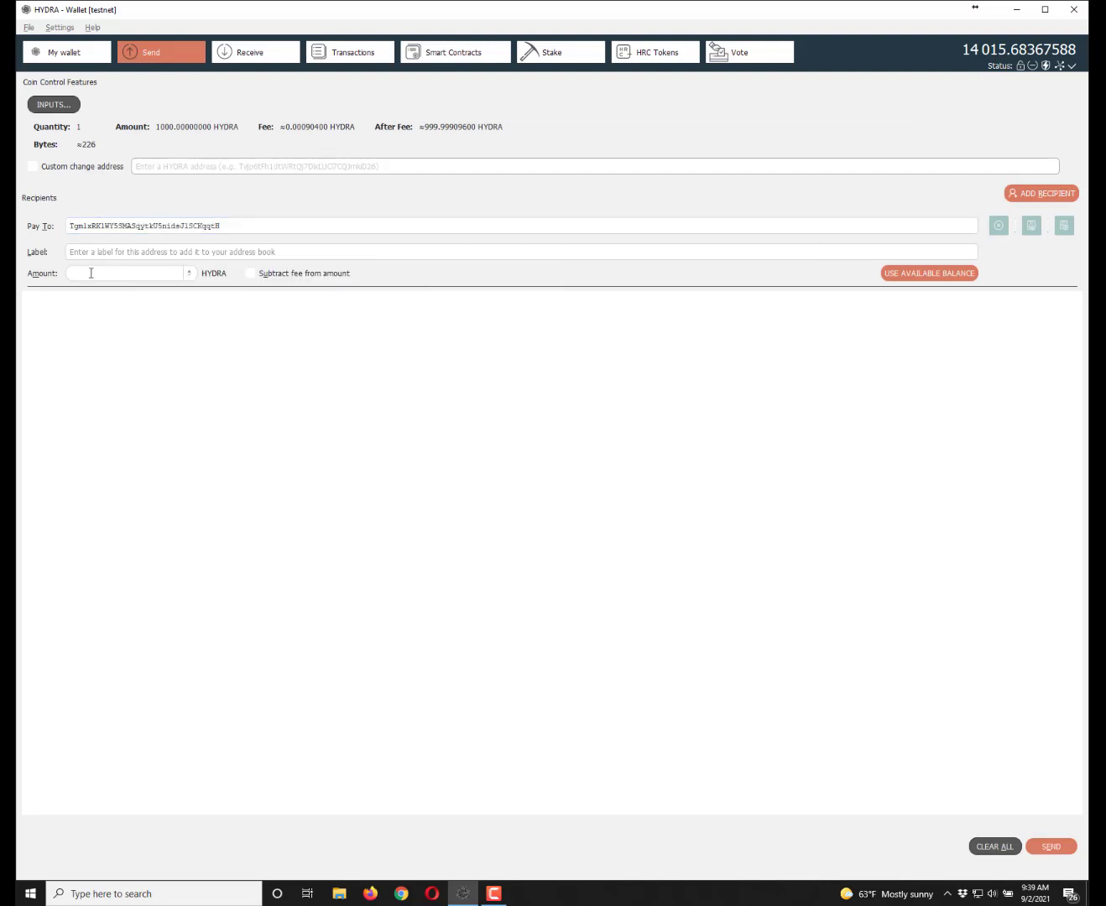
{"action": "type", "text": "100"}
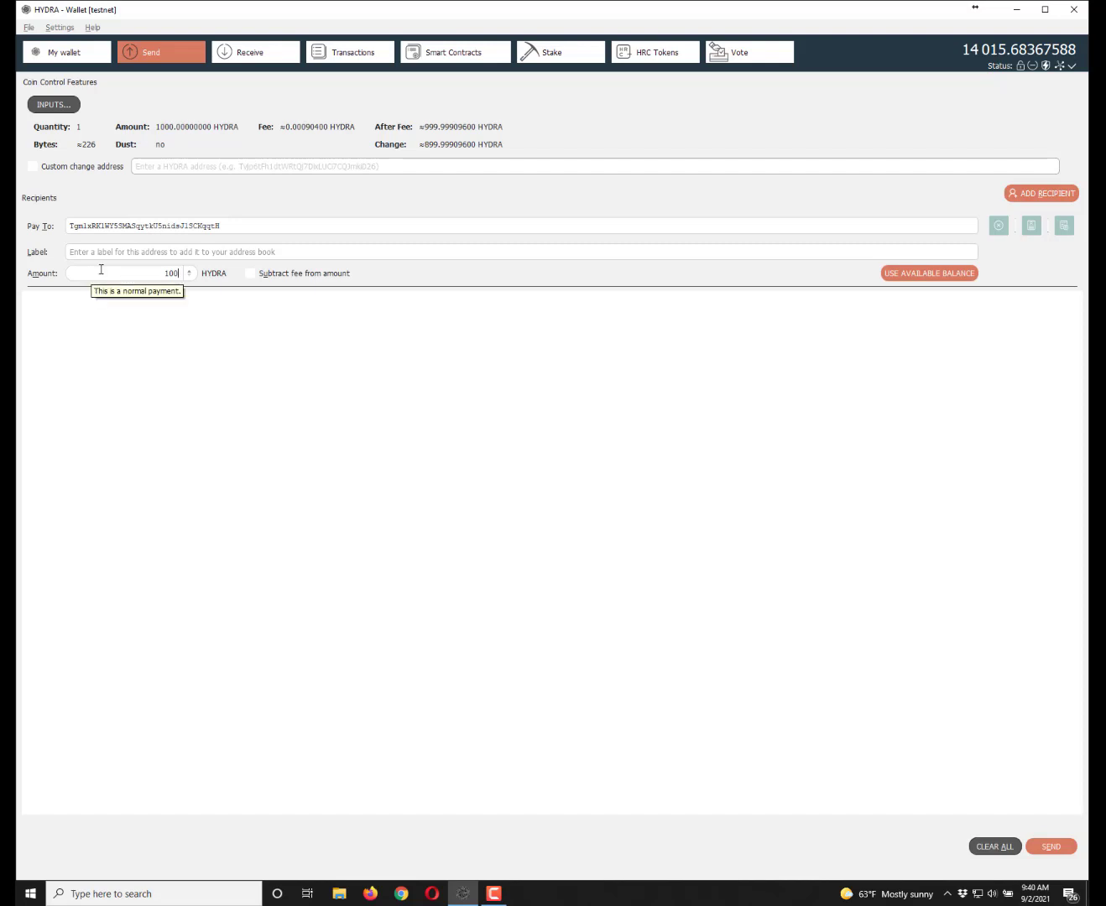
- Send the 100 HYDRA payment, unlocking the wallet with its passphrase and confirming the send
{"action": "left_click", "coordinate": [1051, 846]}
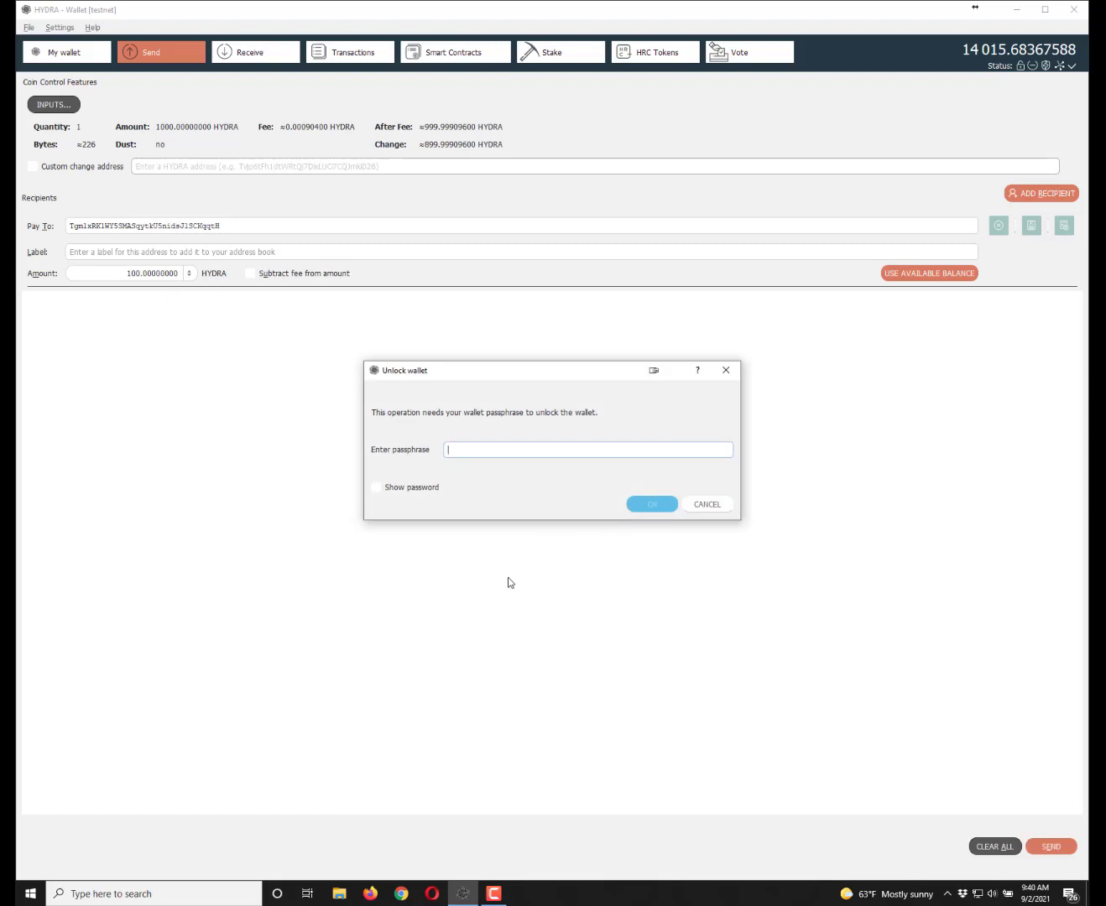
{"action": "type", "text": "•••••••••••••••"}
{"action": "left_click", "coordinate": [655, 506]}
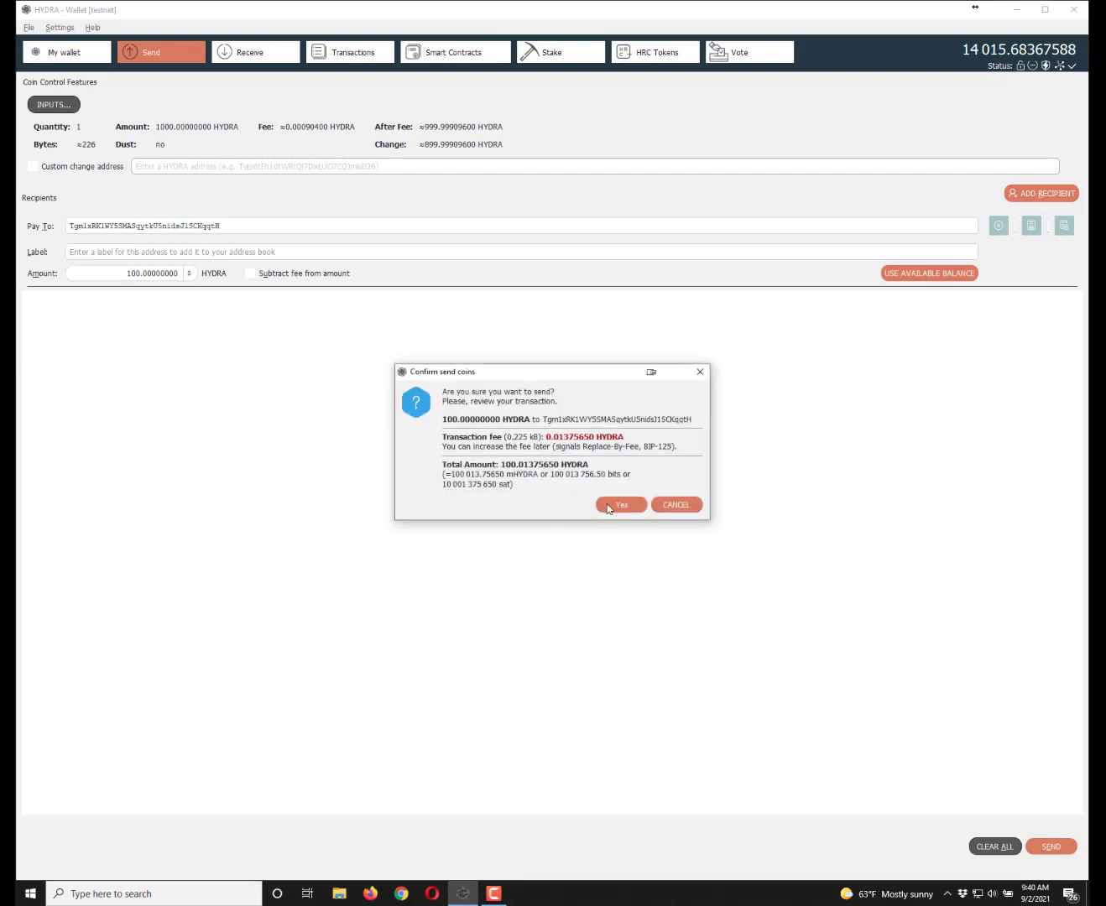
{"action": "left_click", "coordinate": [617, 505]}
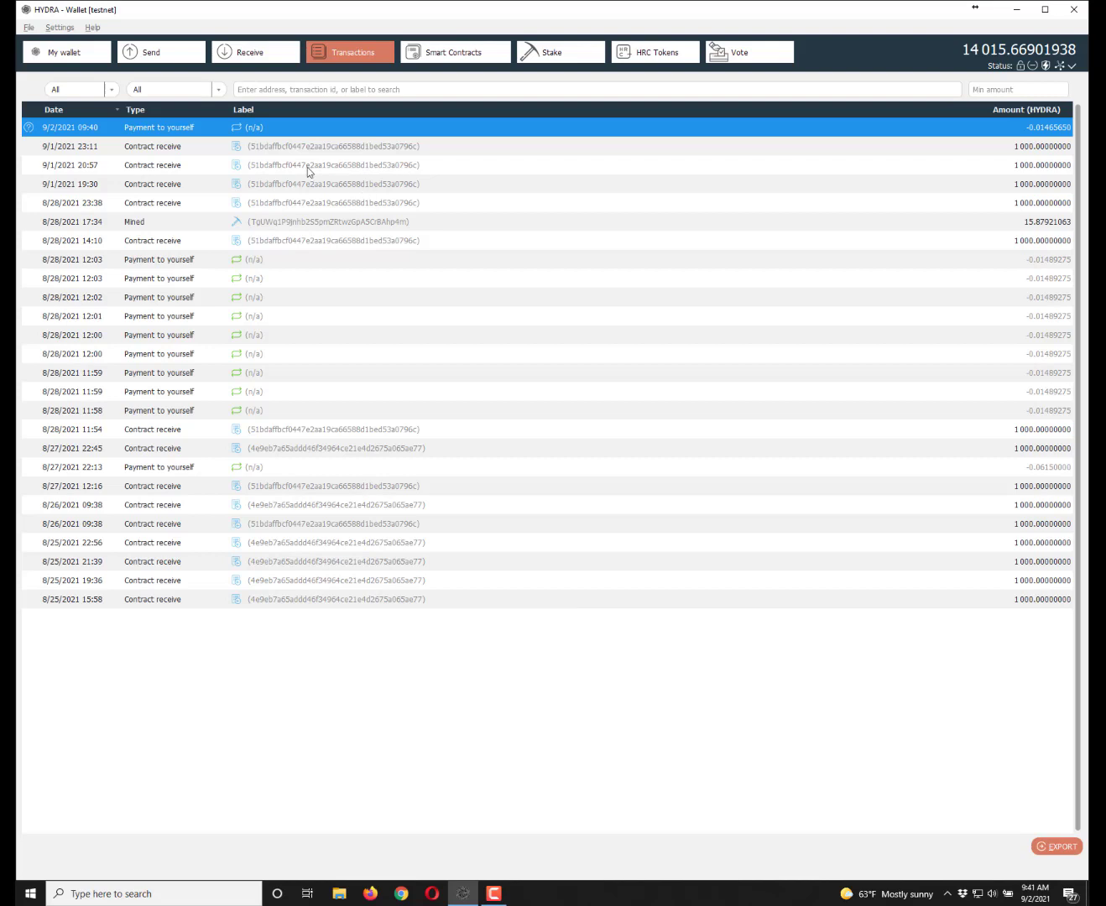
- Open Coin Selection from Send and choose the 899.98534350 HYDRA change coin as the only input
{"action": "left_click", "coordinate": [150, 53]}
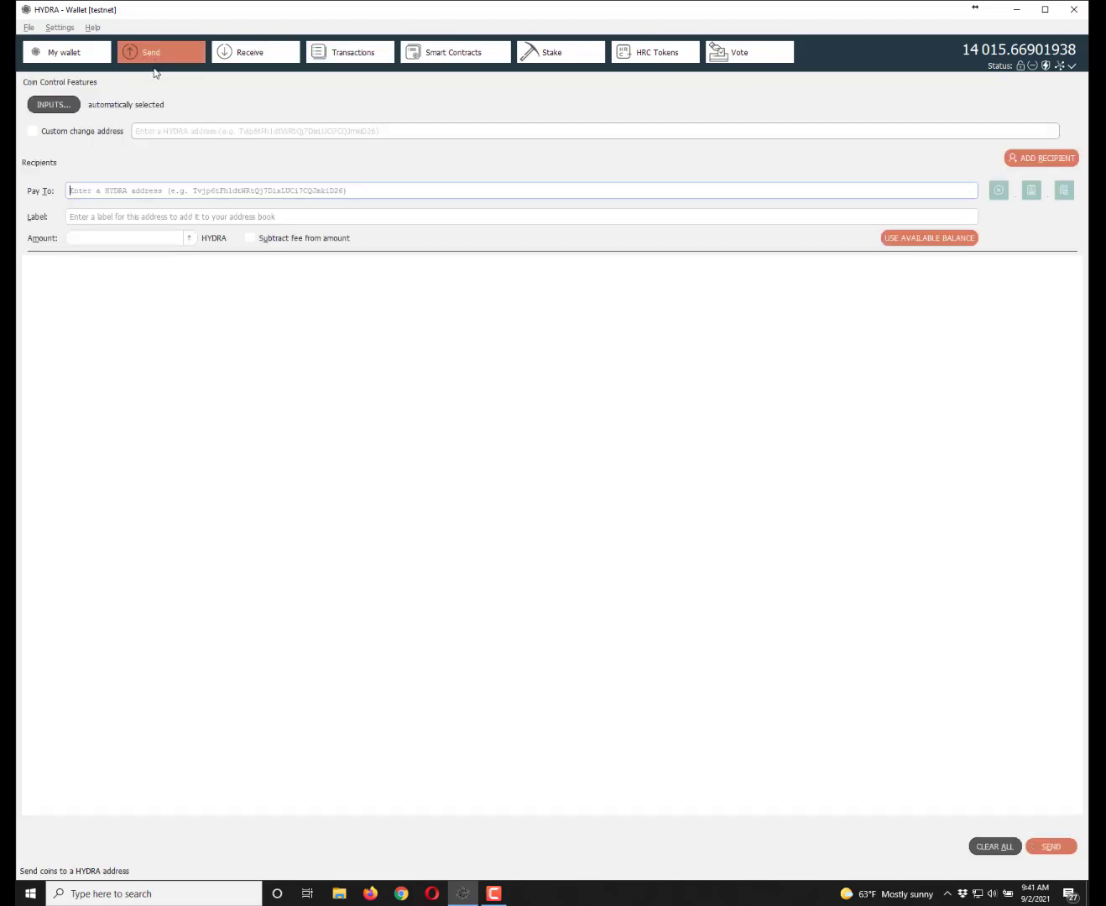
{"action": "left_click", "coordinate": [53, 104]}
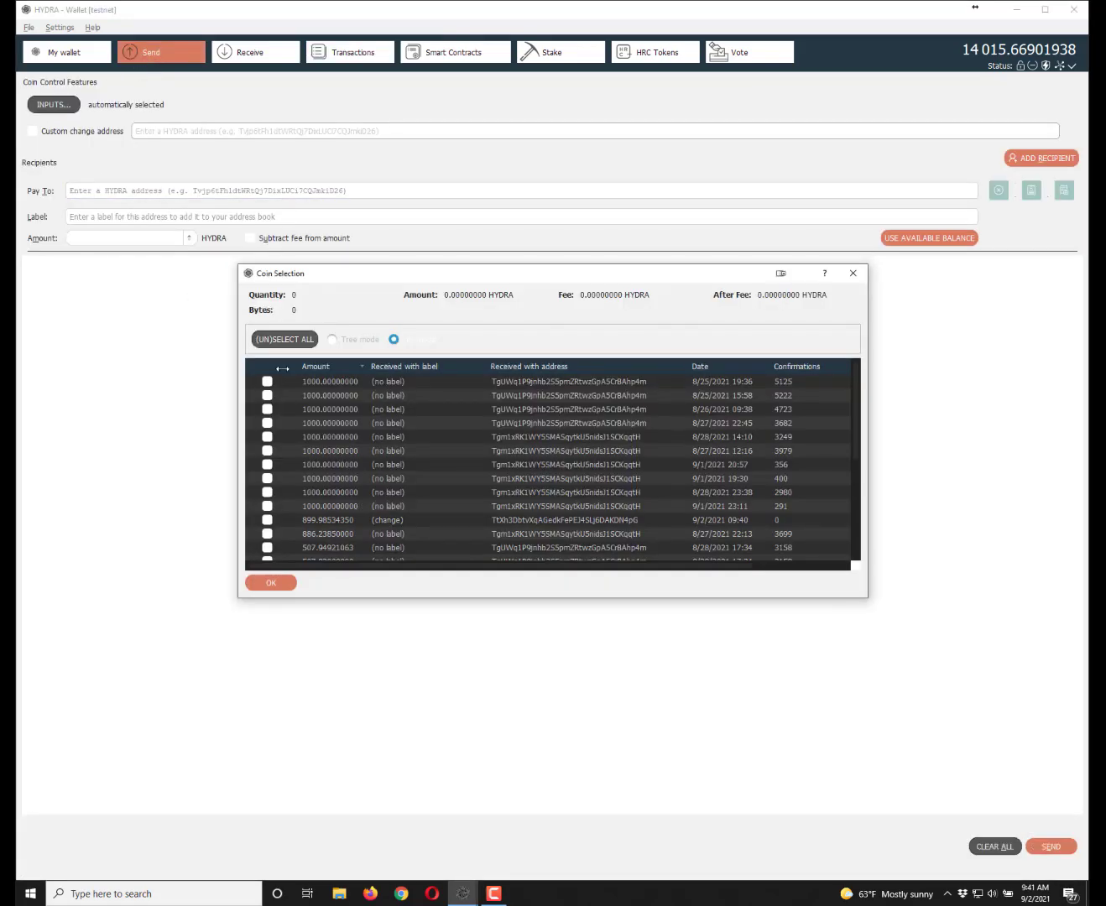
{"action": "scroll", "coordinate": [431, 463], "scroll_direction": "down", "scroll_amount": 5}
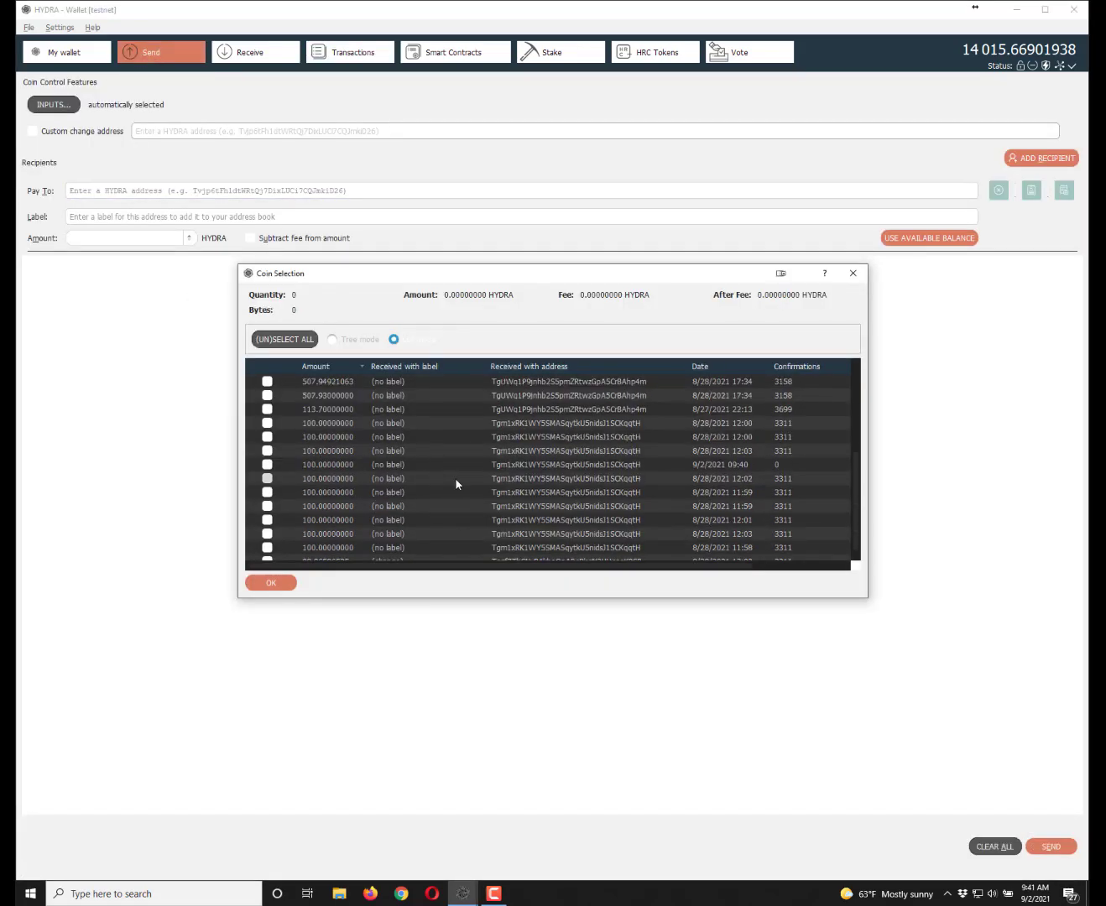
{"action": "scroll", "coordinate": [455, 485], "scroll_direction": "up", "scroll_amount": 2}
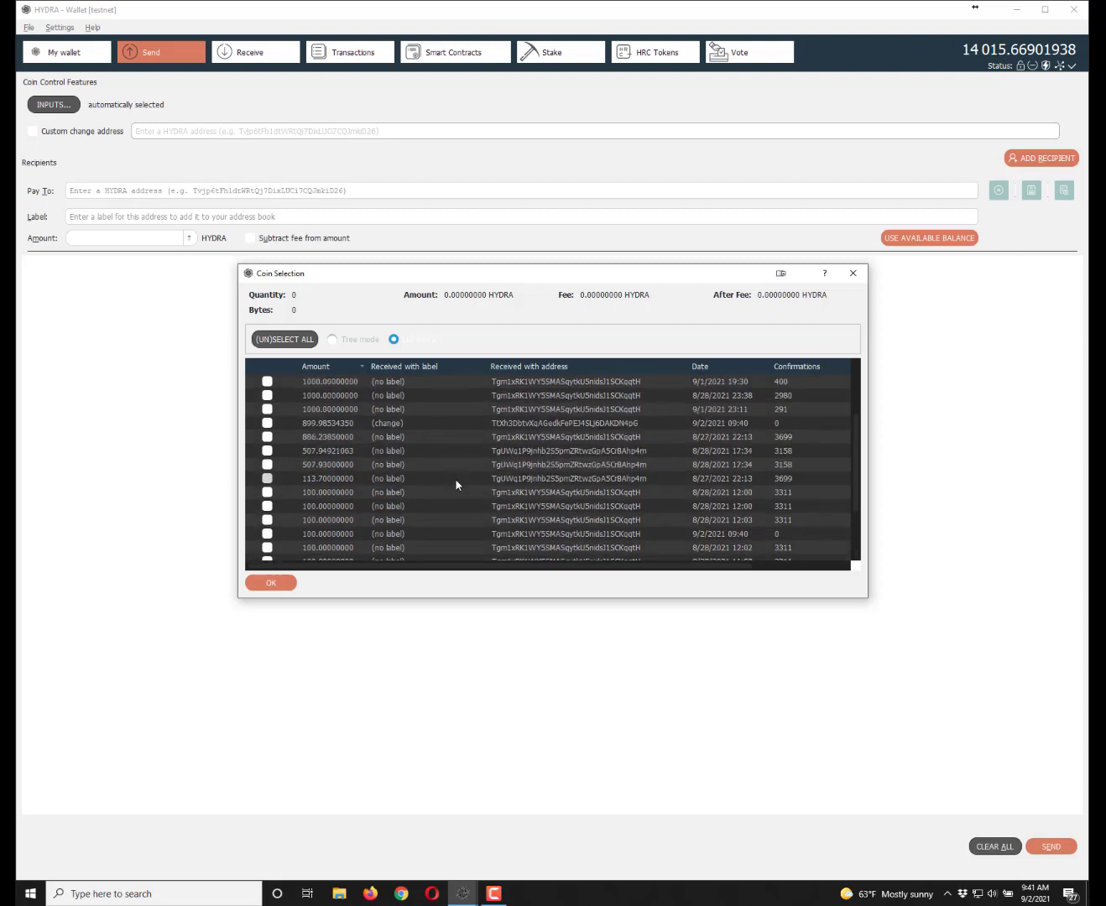
{"action": "scroll", "coordinate": [455, 485], "scroll_direction": "down", "scroll_amount": 2}
{"action": "scroll", "coordinate": [455, 484], "scroll_direction": "up", "scroll_amount": 1}
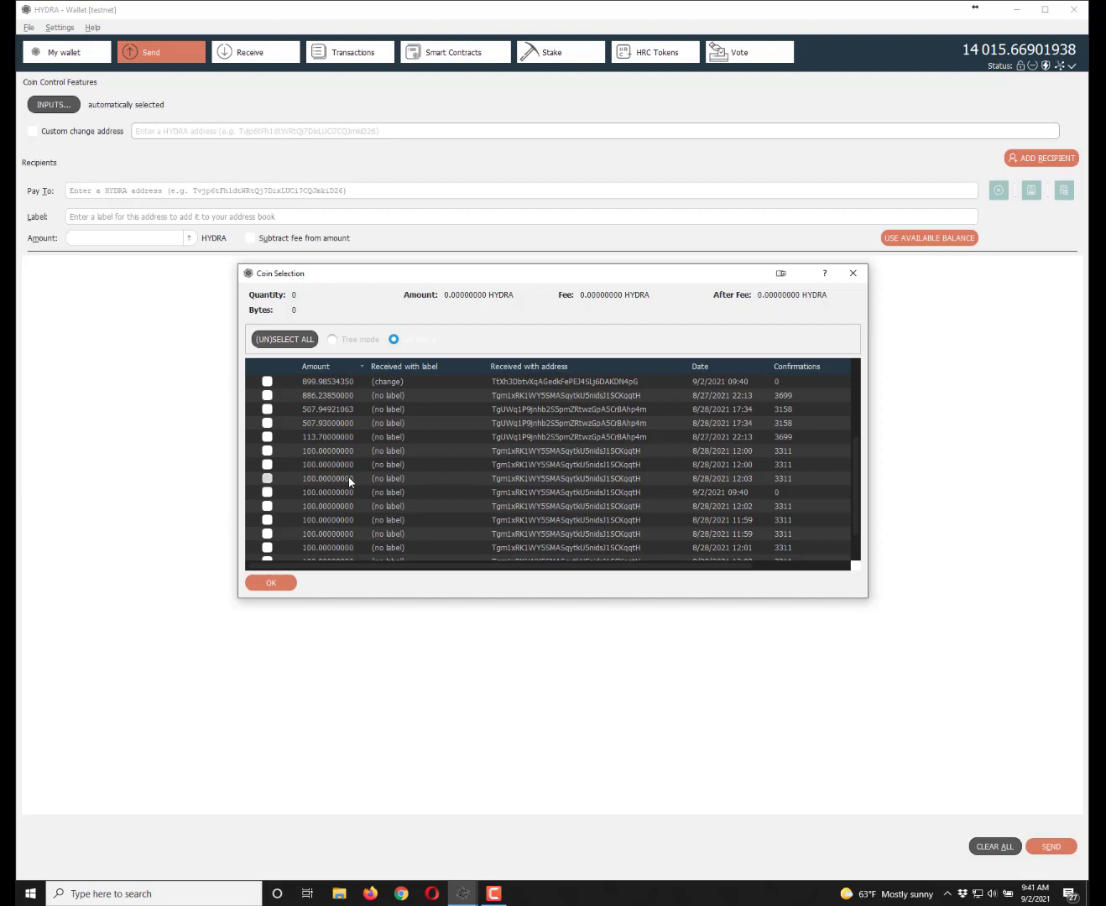
{"action": "left_click", "coordinate": [326, 495]}
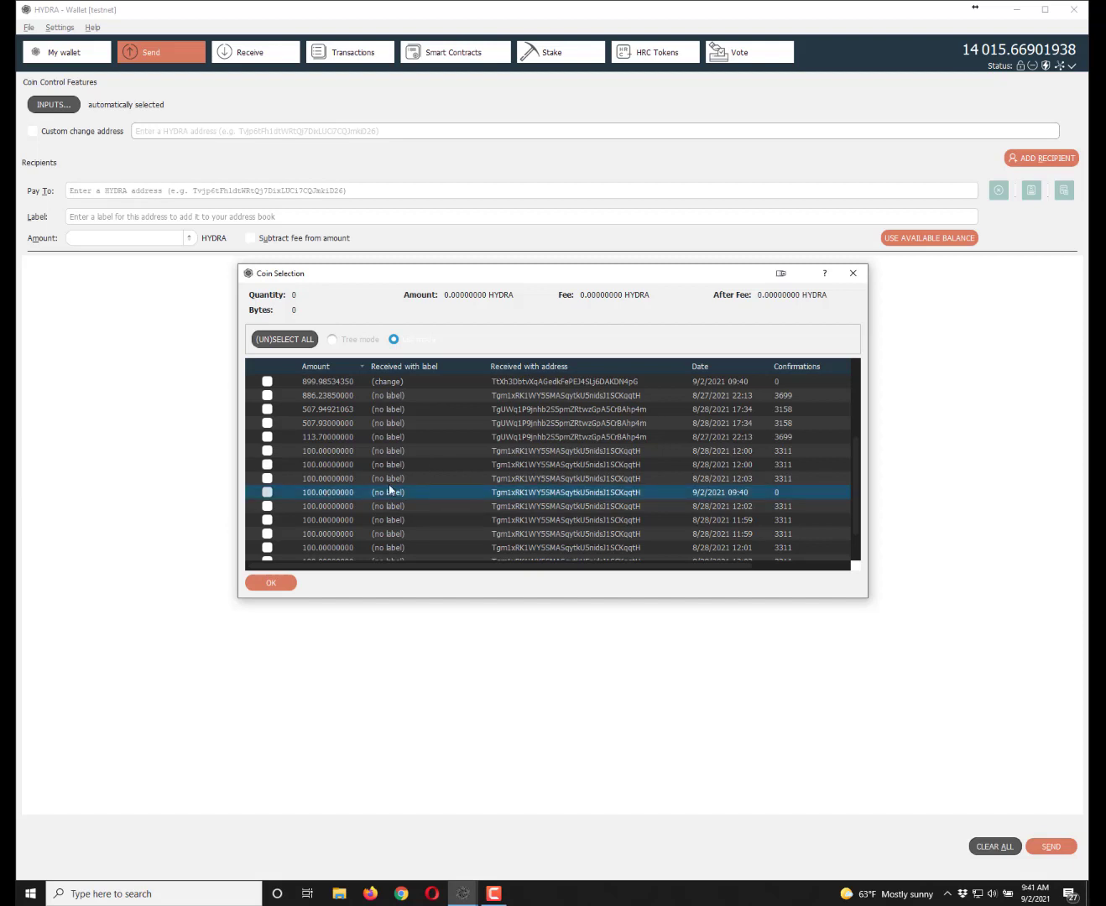
{"action": "left_click", "coordinate": [345, 382]}
{"action": "scroll", "coordinate": [715, 524], "scroll_direction": "up", "scroll_amount": 2}
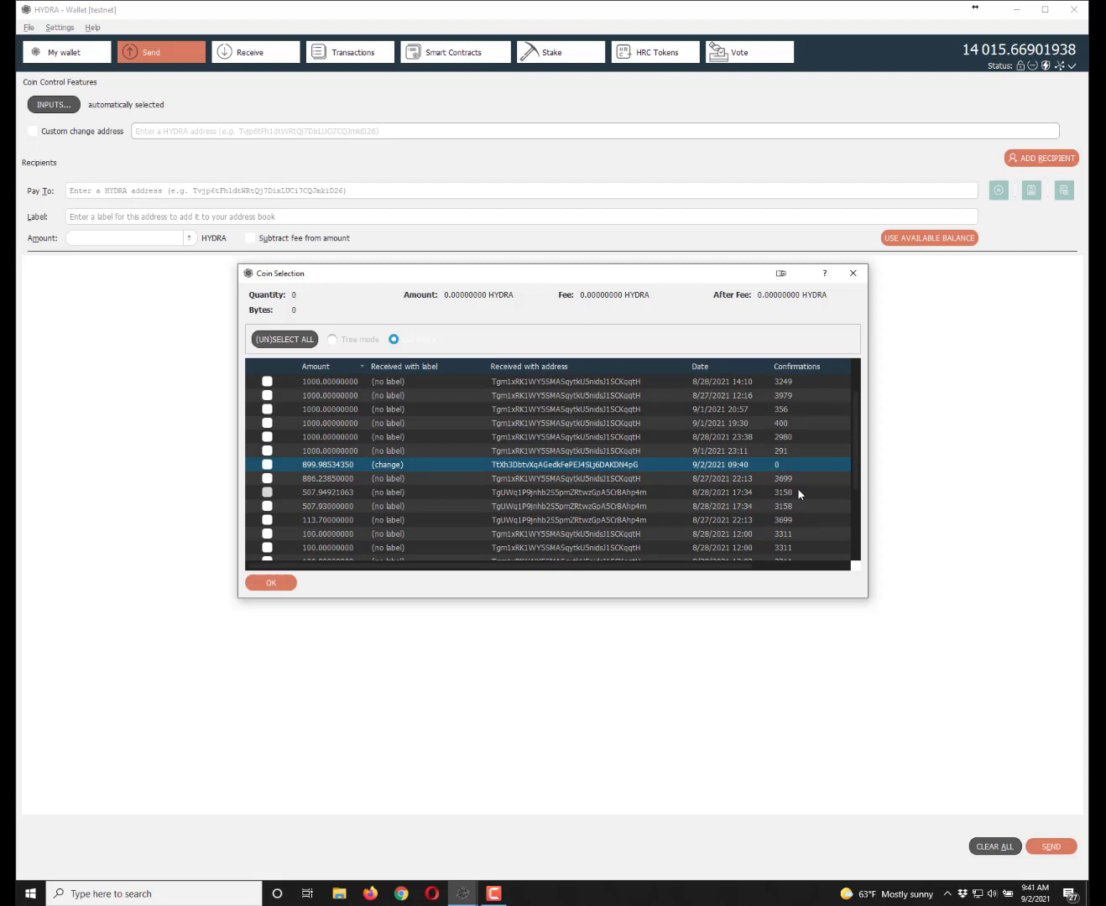
{"action": "left_click", "coordinate": [267, 463]}
{"action": "left_click", "coordinate": [273, 581]}
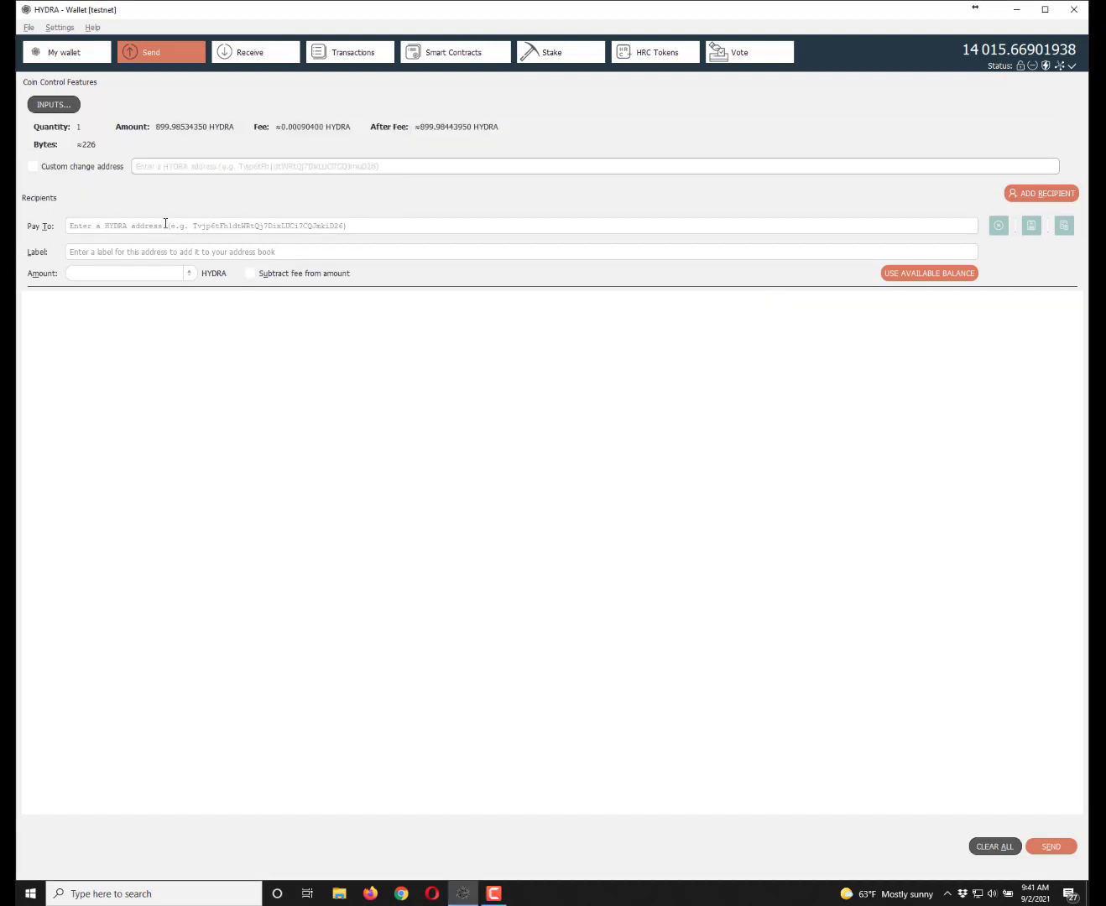
- Send 100 HYDRA to your own pasted address, unlocking the wallet with its passphrase and confirming
{"action": "left_click", "coordinate": [1062, 226]}
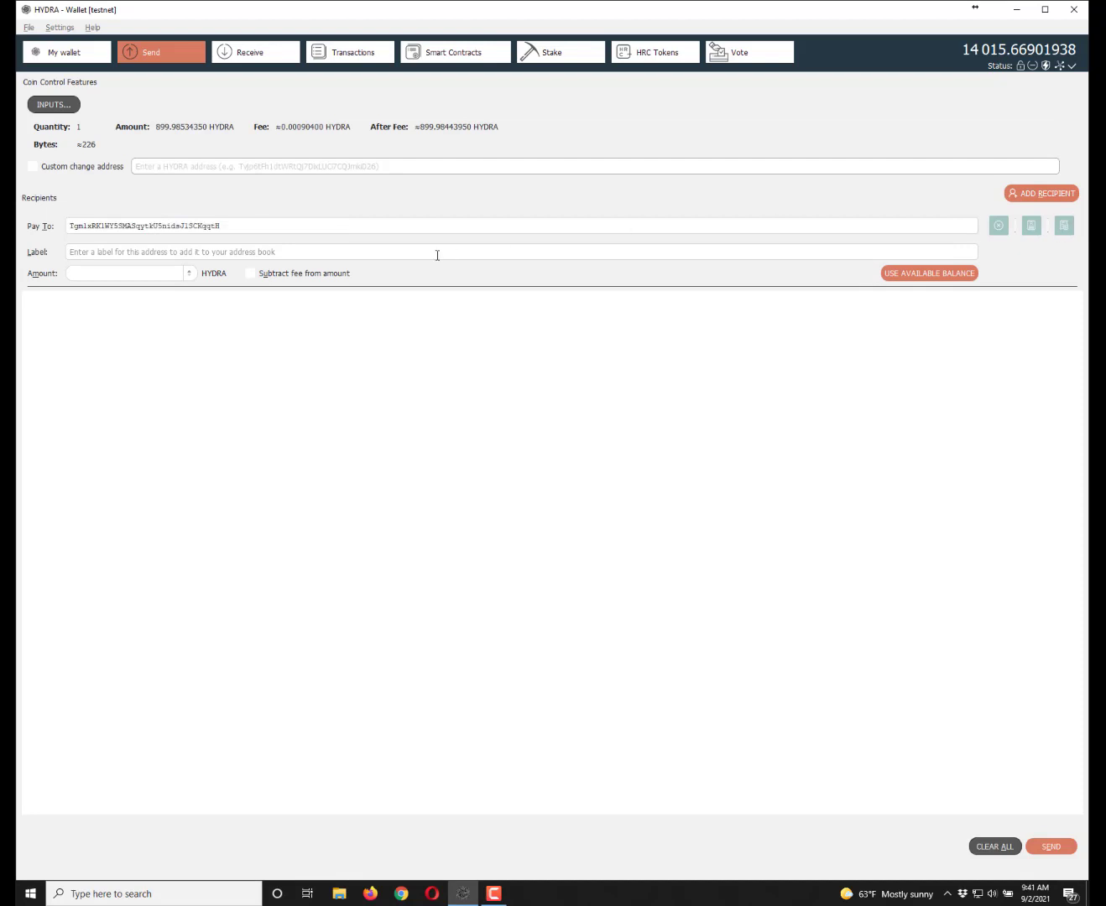
{"action": "left_click", "coordinate": [176, 273]}
{"action": "type", "text": "100"}
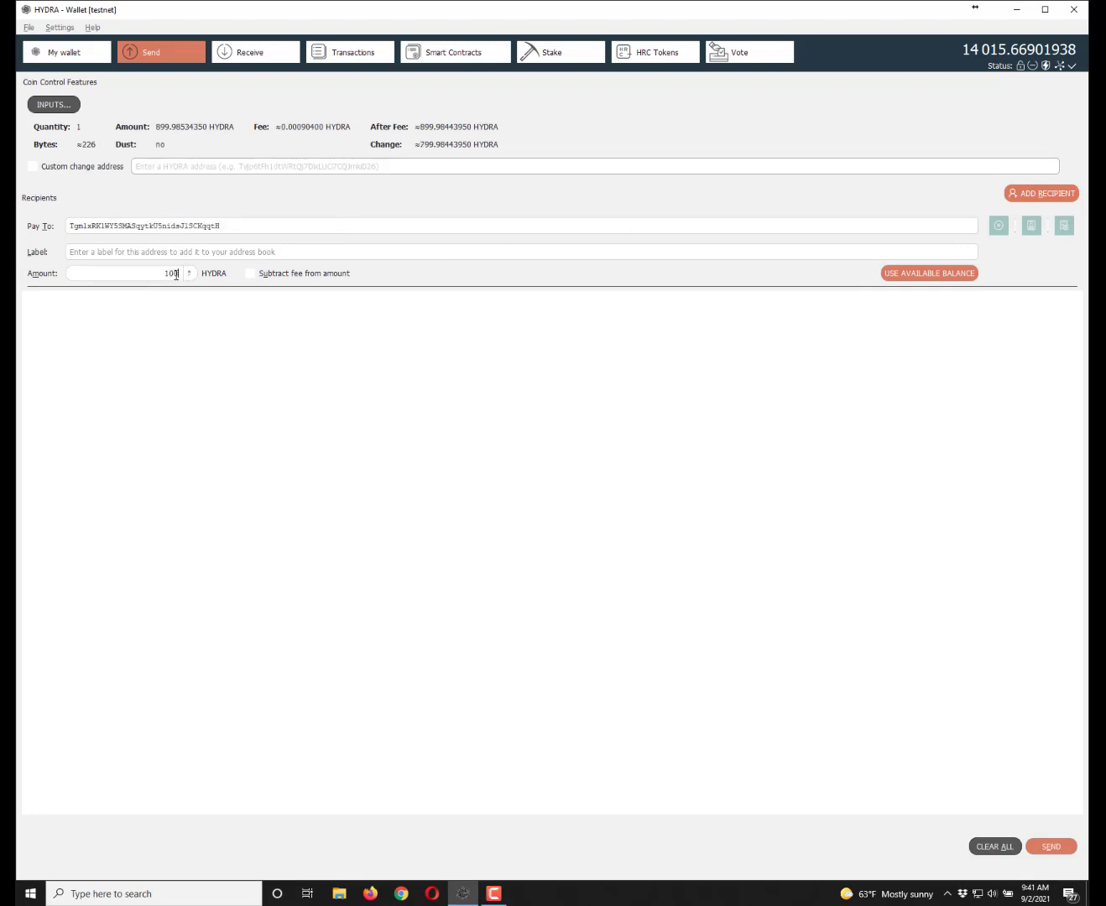
{"action": "left_click", "coordinate": [1051, 846]}
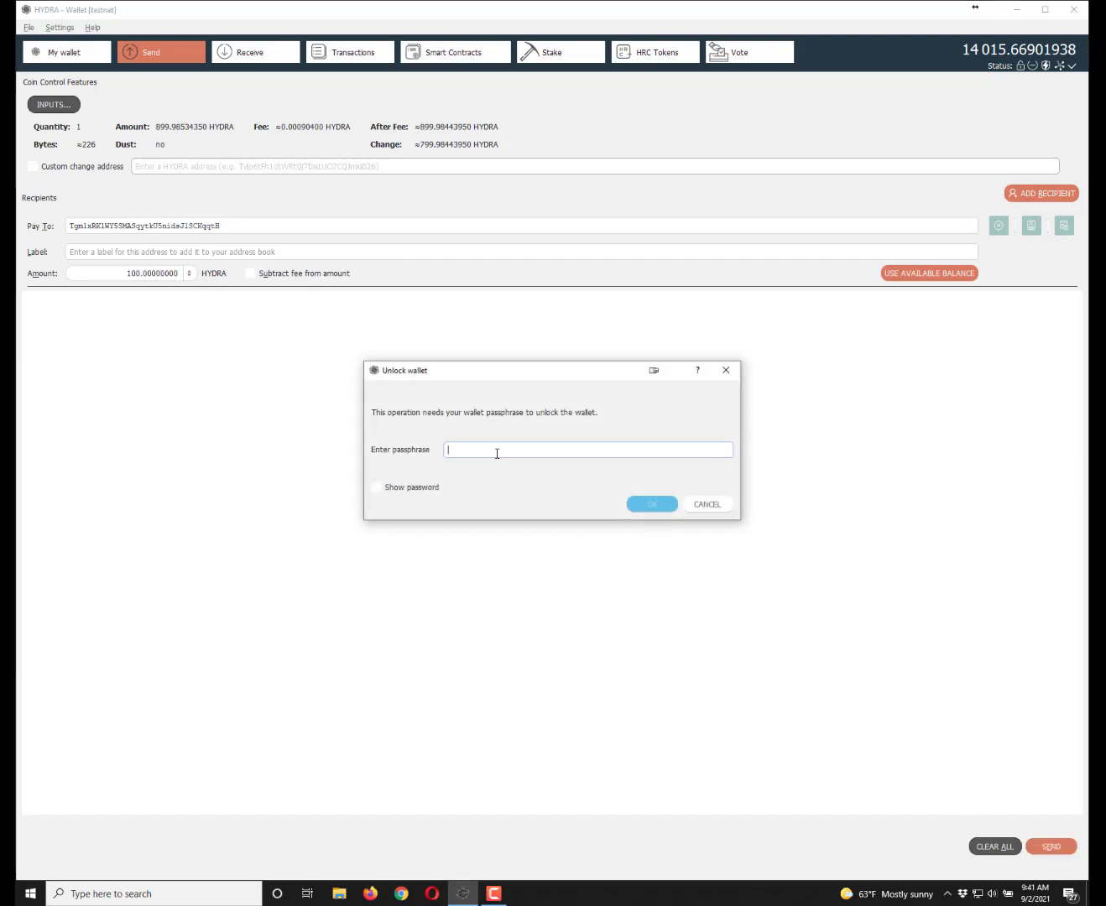
{"action": "type", "text": "•••••••••••••••"}
{"action": "left_click", "coordinate": [648, 508]}
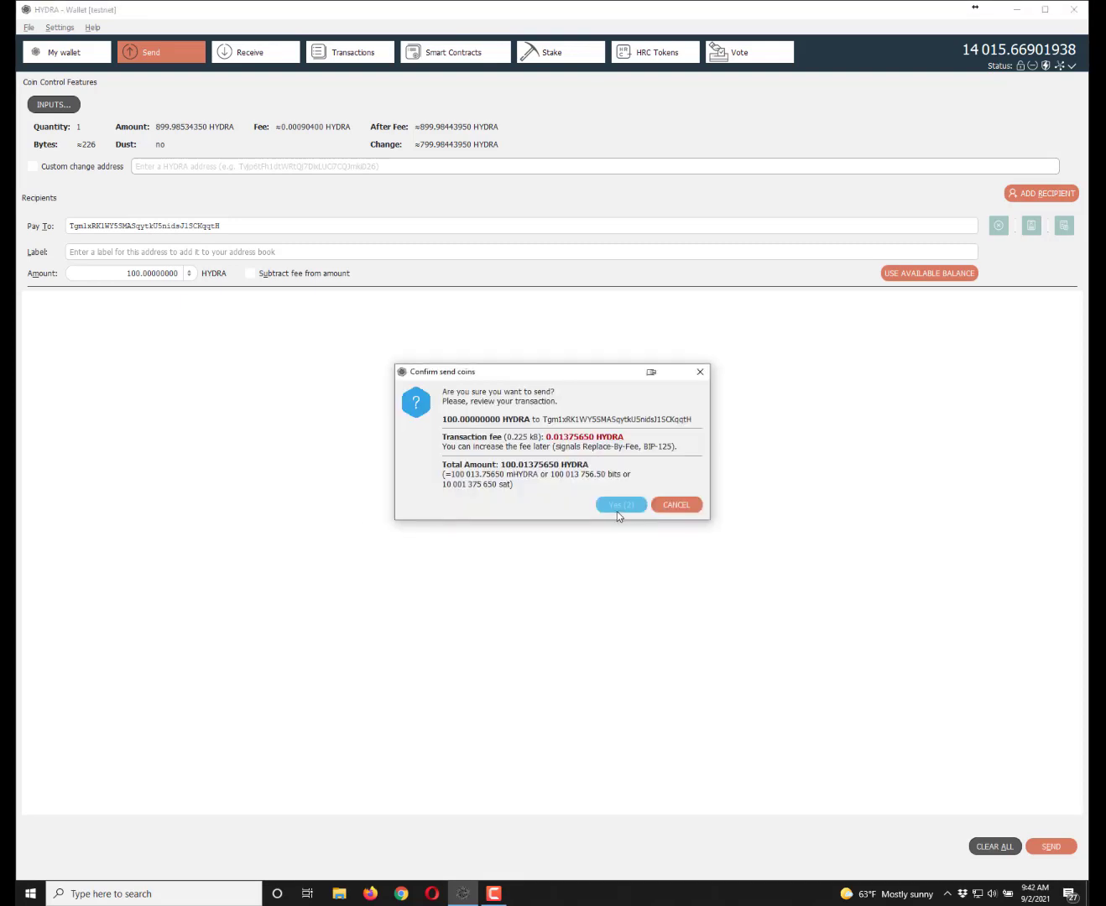
{"action": "left_click", "coordinate": [613, 506]}
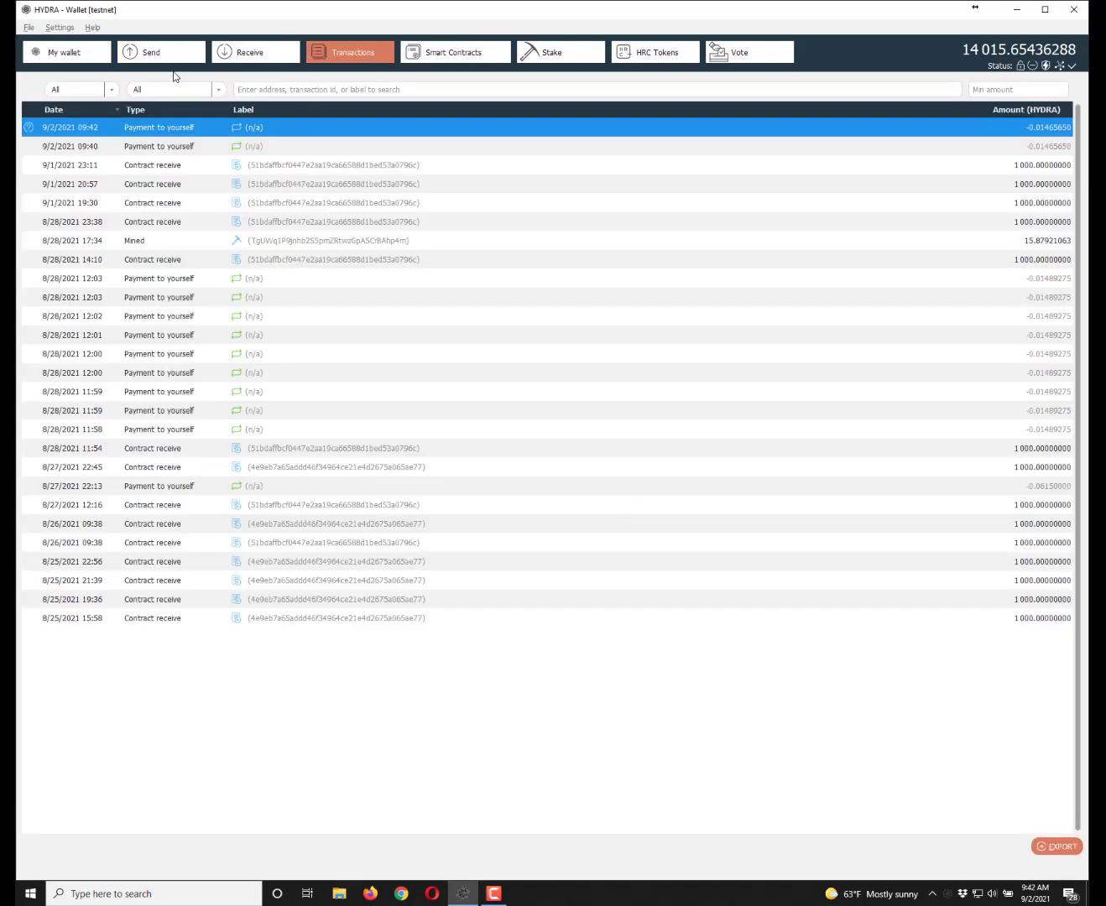
{"action": "left_click", "coordinate": [160, 54]}
- In Coin Selection, tick the 799.97068700 HYDRA change coin as the single spending input
{"action": "left_click", "coordinate": [52, 104]}
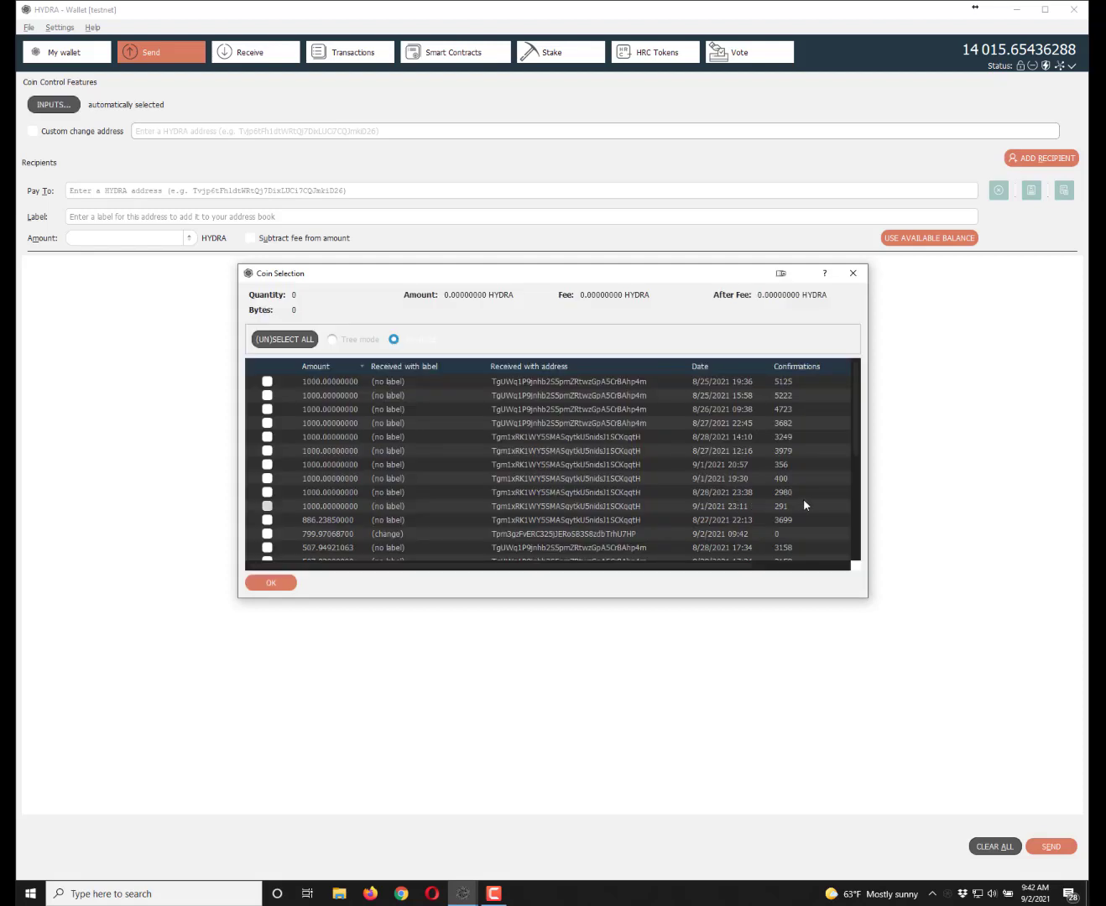
{"action": "scroll", "coordinate": [818, 513], "scroll_direction": "down", "scroll_amount": 1}
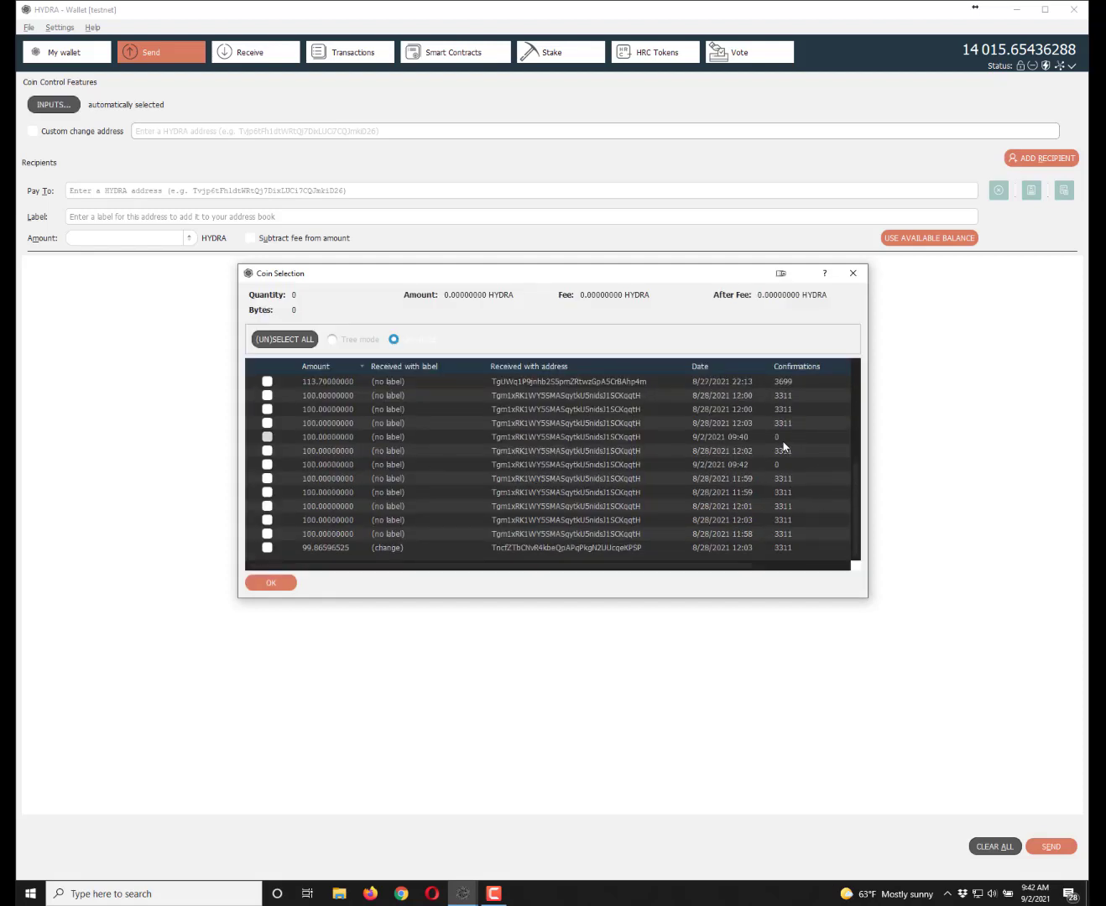
{"action": "scroll", "coordinate": [755, 462], "scroll_direction": "up", "scroll_amount": 3}
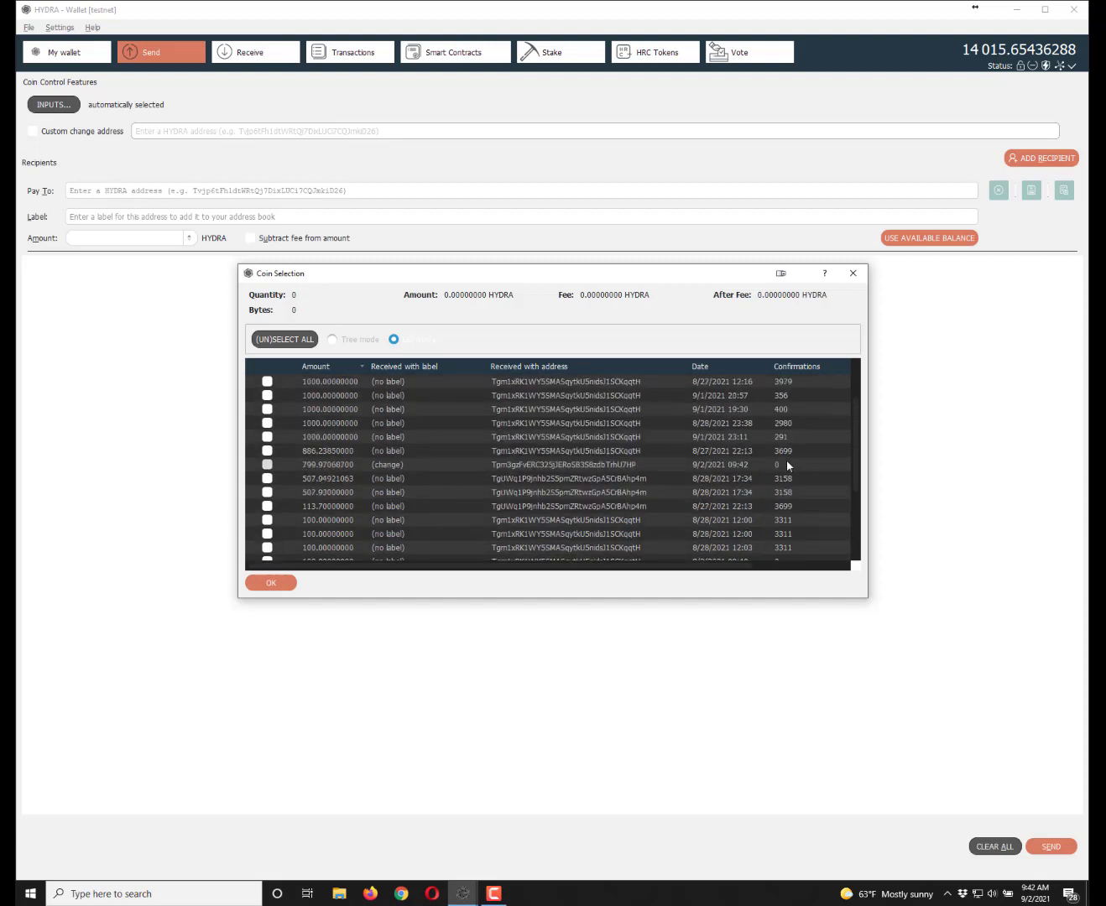
{"action": "left_click", "coordinate": [320, 468]}
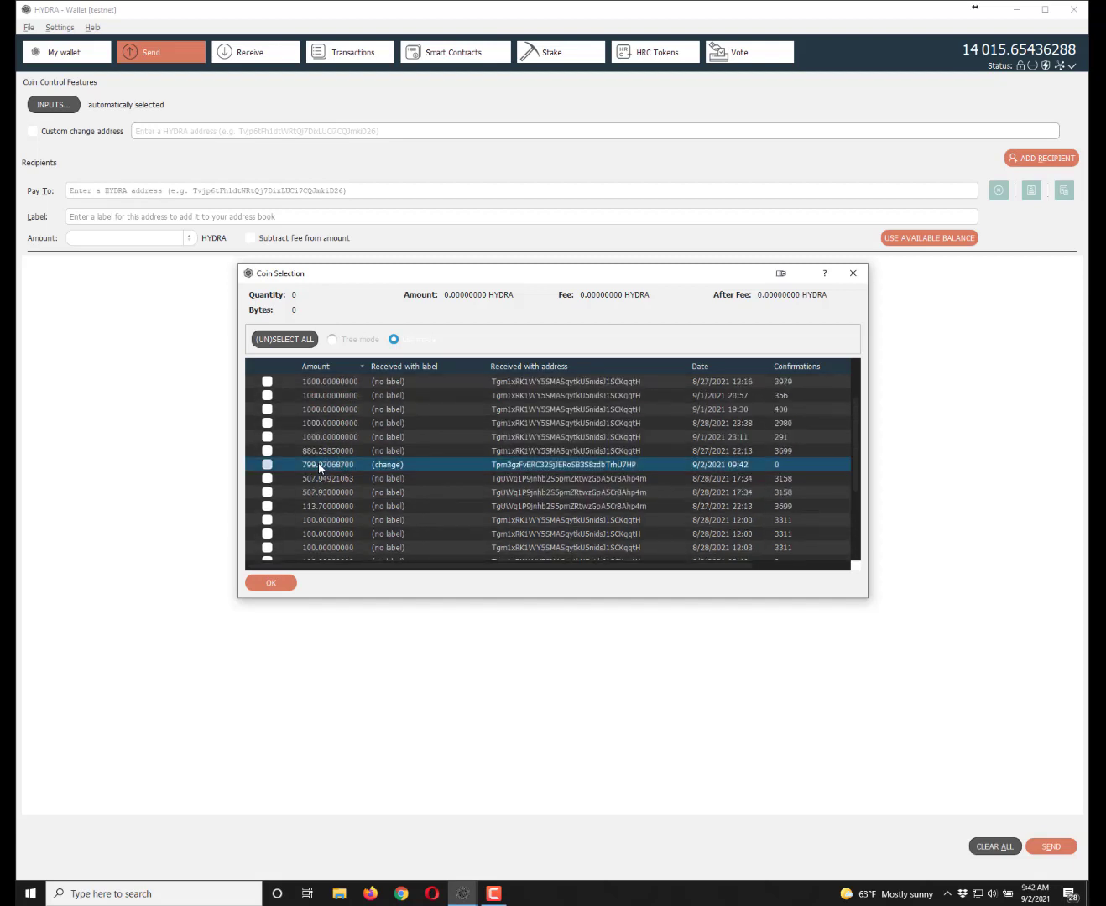
{"action": "left_click", "coordinate": [267, 466]}
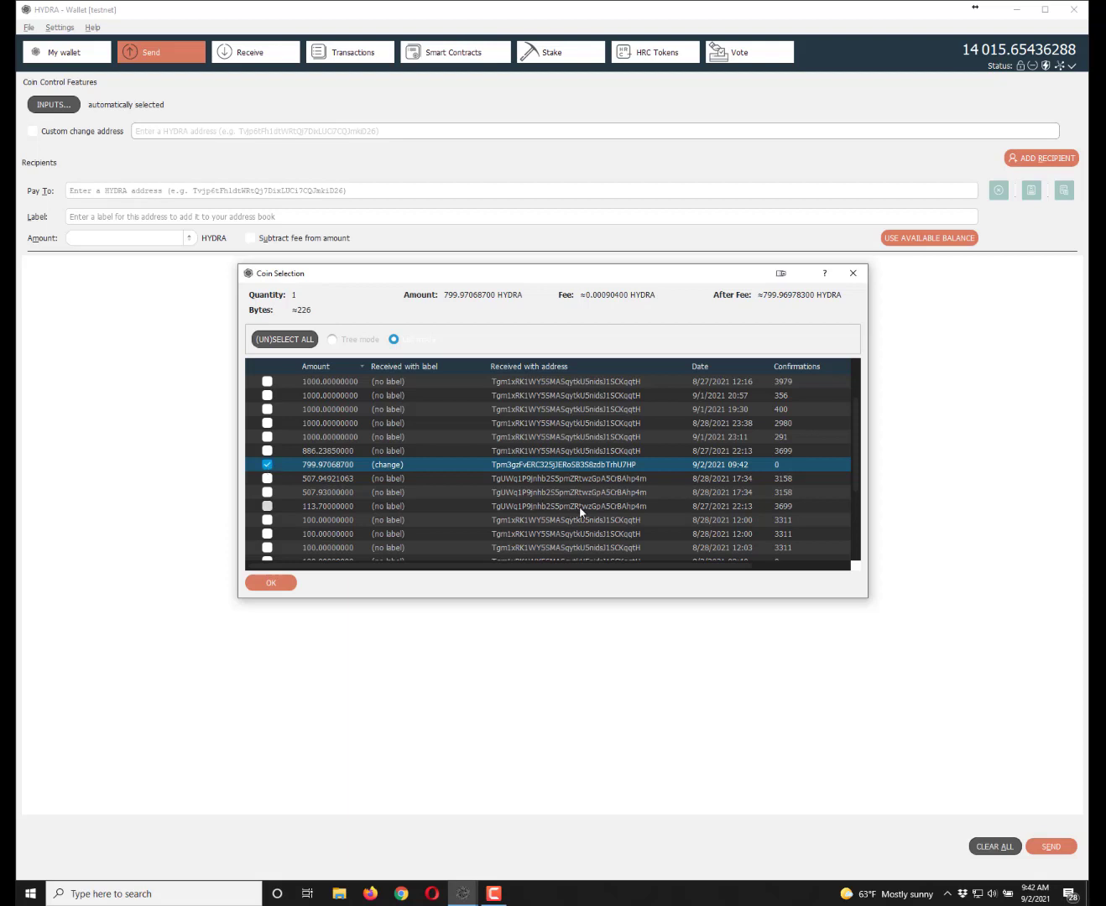
{"action": "scroll", "coordinate": [580, 510], "scroll_direction": "down", "scroll_amount": 1}
{"action": "scroll", "coordinate": [648, 495], "scroll_direction": "down", "scroll_amount": 2}
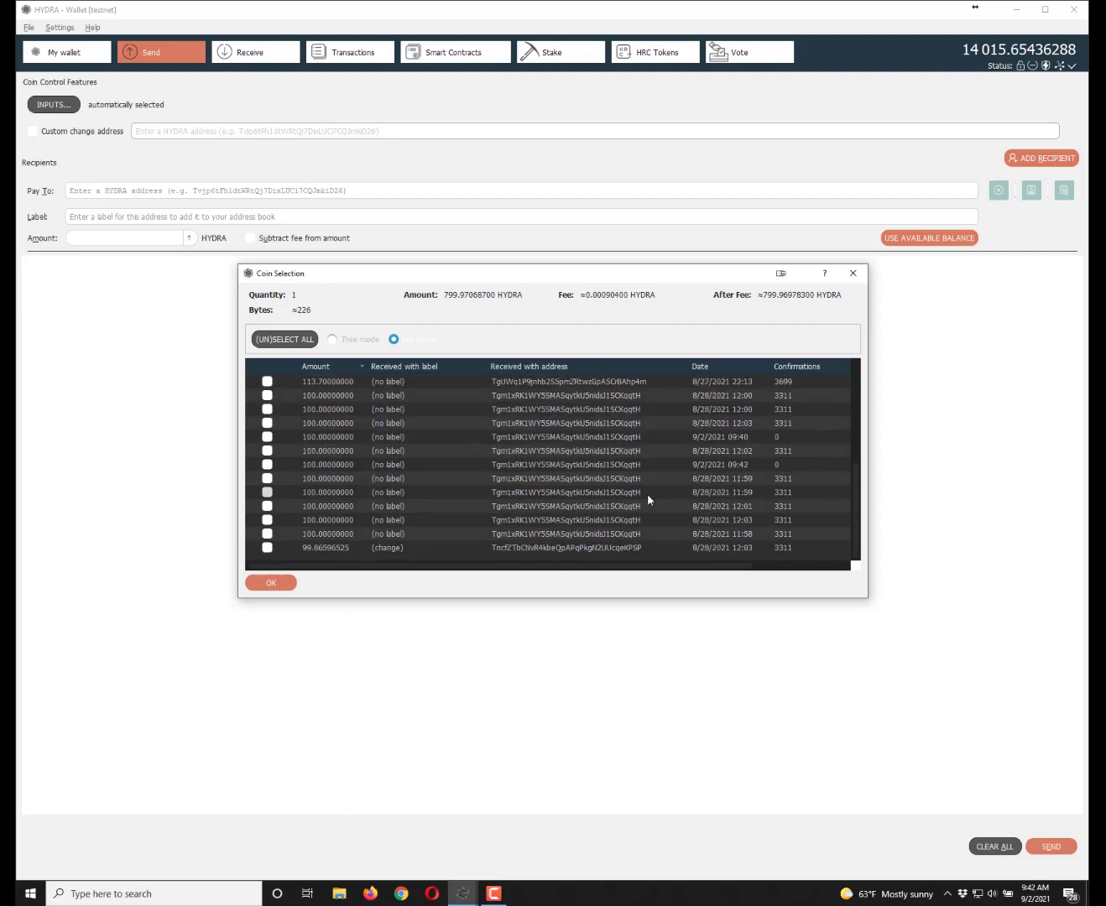
{"action": "scroll", "coordinate": [647, 495], "scroll_direction": "up", "scroll_amount": 3}
{"action": "scroll", "coordinate": [647, 493], "scroll_direction": "up", "scroll_amount": 2}
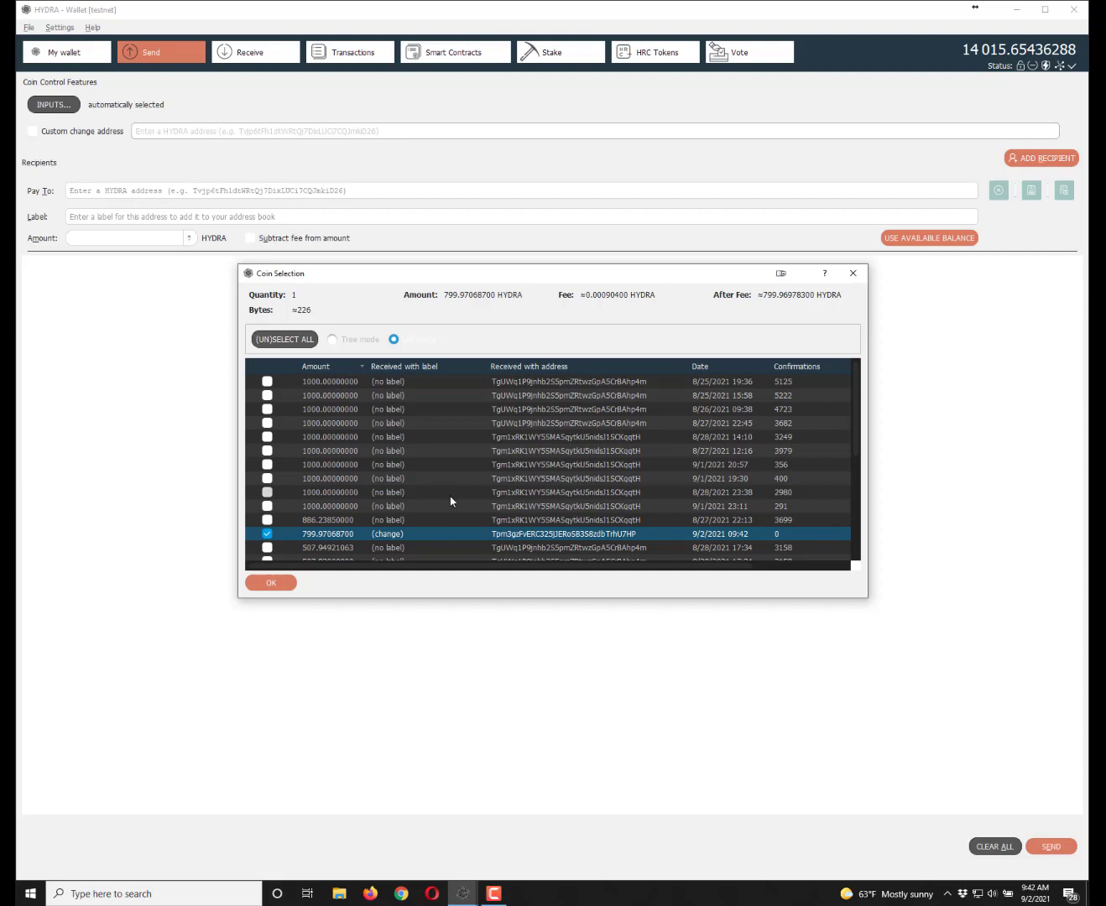
{"action": "scroll", "coordinate": [451, 495], "scroll_direction": "down", "scroll_amount": 4}
{"action": "scroll", "coordinate": [451, 502], "scroll_direction": "up", "scroll_amount": 4}
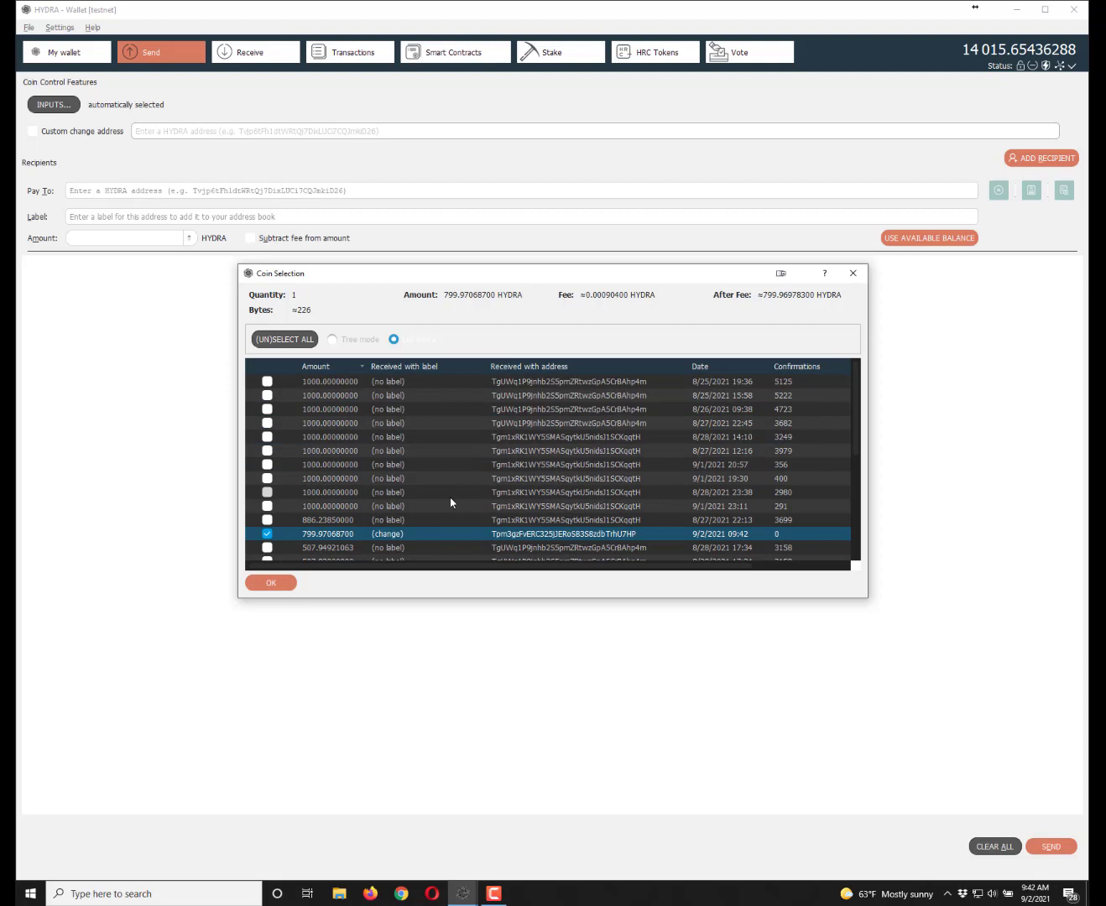